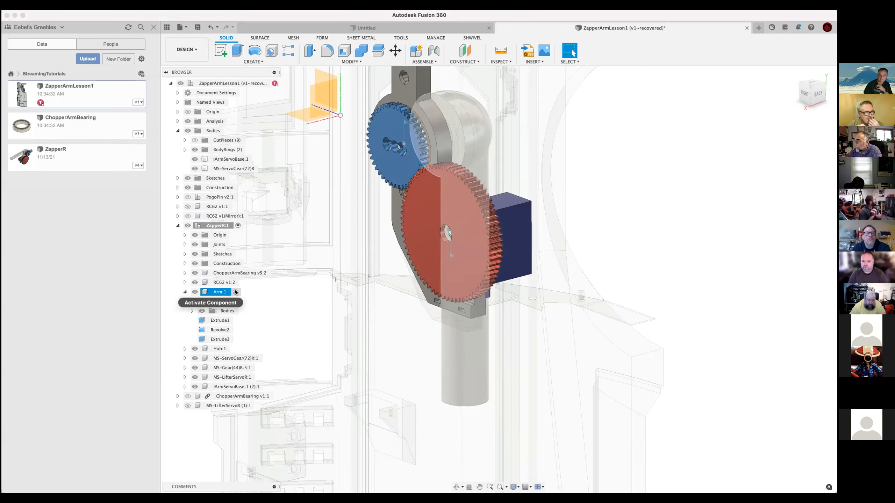
- Collapse the contents of the Arm:1 component and view the gear assembly squarely from the right side
{"action": "left_click", "coordinate": [188, 292]}
{"action": "left_click", "coordinate": [187, 292]}
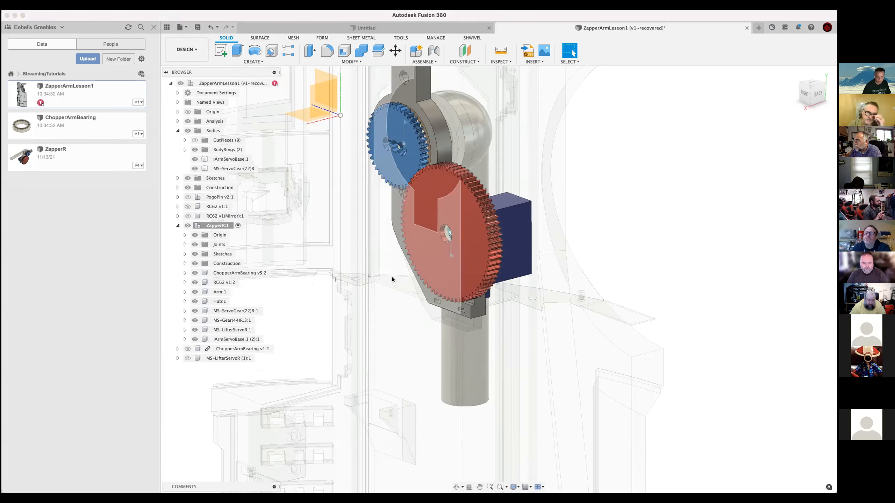
{"action": "middle_click_drag", "start_coordinate": [391, 278], "coordinate": [425, 282], "text": "shift"}
{"action": "left_click", "coordinate": [806, 93]}
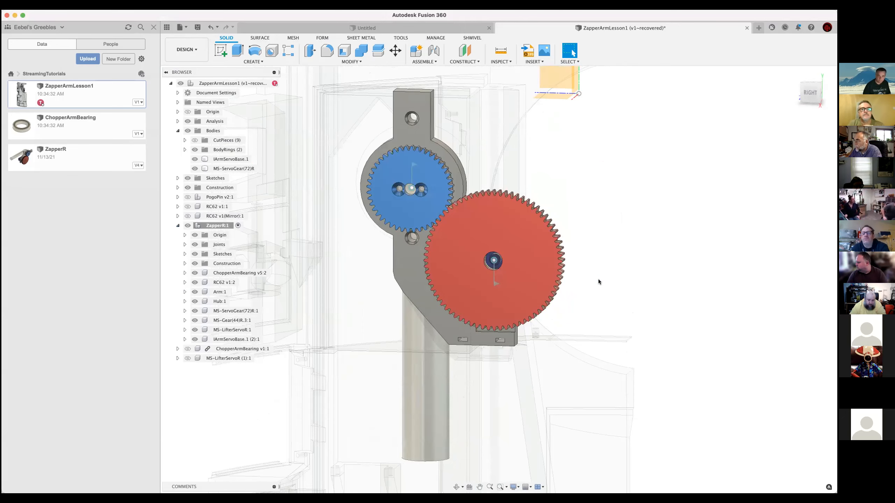
- Drive the large red gear's joint to swing the arm up and back down, accepting a rotation of 90.0 deg
{"action": "left_click", "coordinate": [492, 277]}
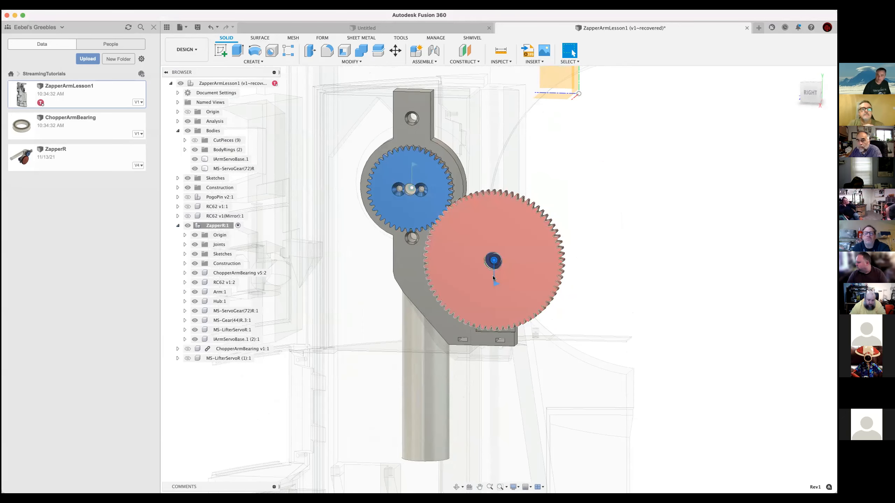
{"action": "right_click", "coordinate": [492, 277]}
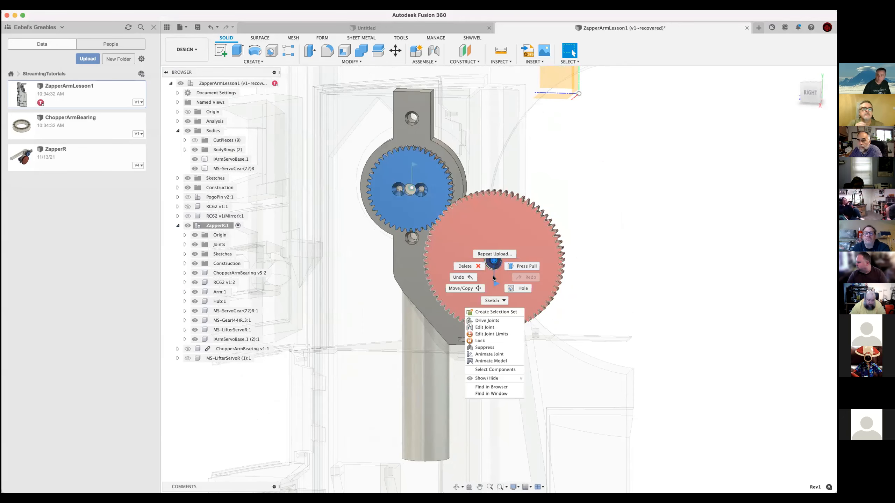
{"action": "left_click", "coordinate": [493, 321]}
{"action": "left_click_drag", "start_coordinate": [494, 304], "coordinate": [496, 284]}
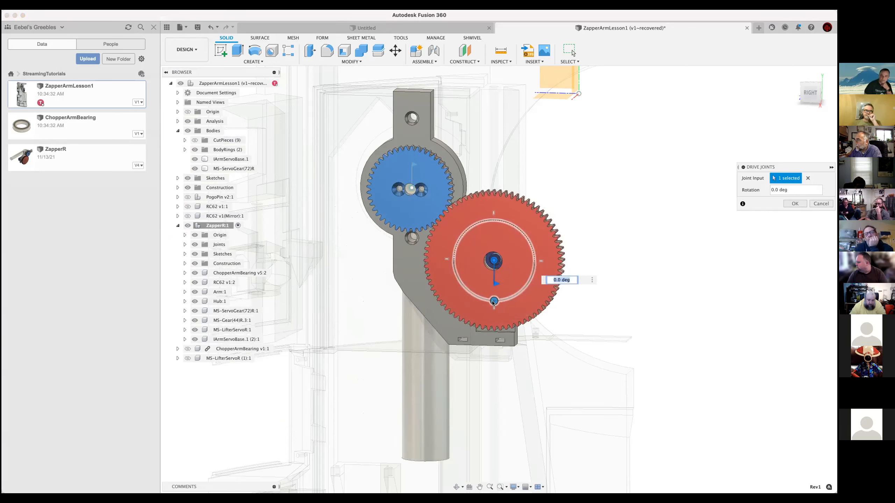
{"action": "left_click_drag", "start_coordinate": [492, 300], "coordinate": [510, 284]}
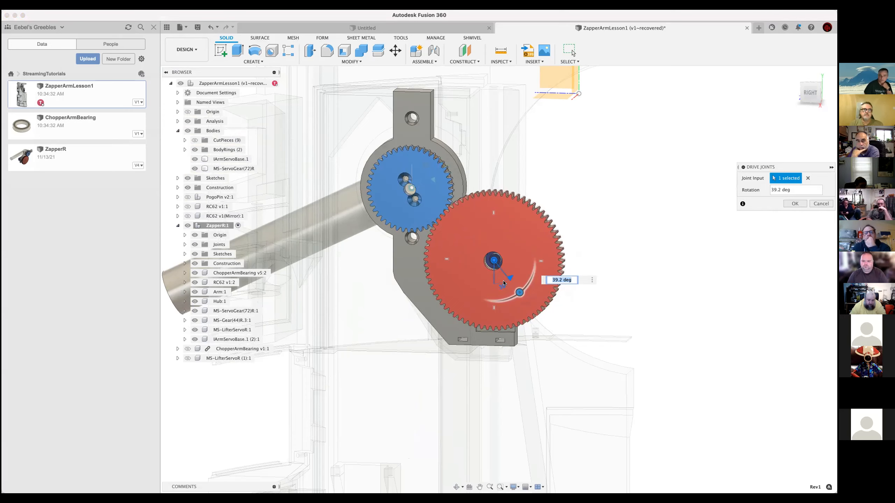
{"action": "left_click_drag", "start_coordinate": [517, 291], "coordinate": [488, 293]}
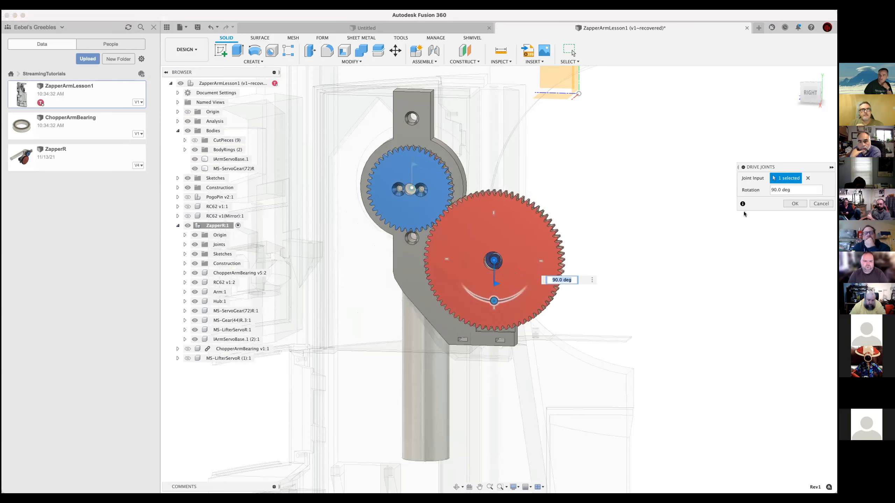
{"action": "left_click", "coordinate": [803, 205]}
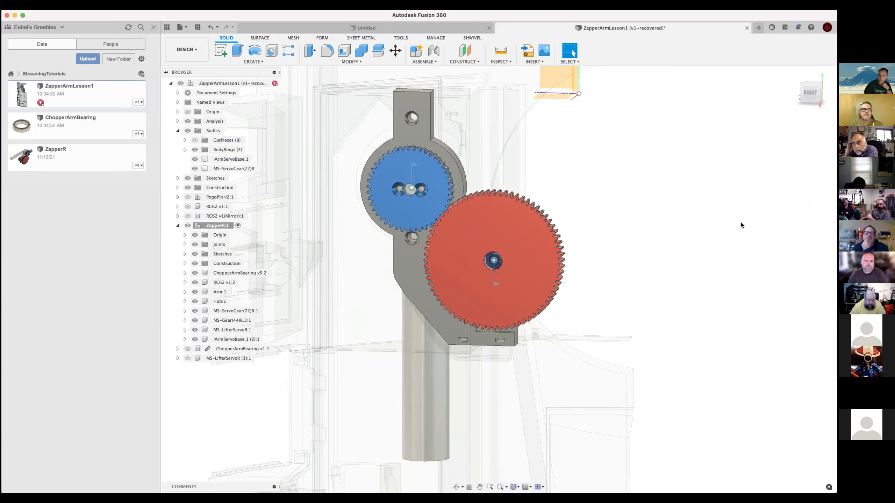
{"action": "scroll", "coordinate": [688, 277], "scroll_direction": "down", "scroll_amount": 5}
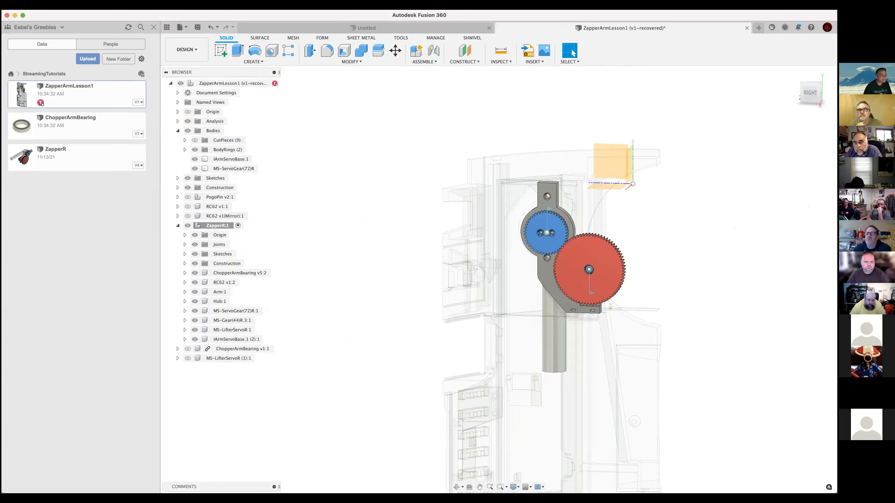
{"action": "key", "text": "super+Tab"}
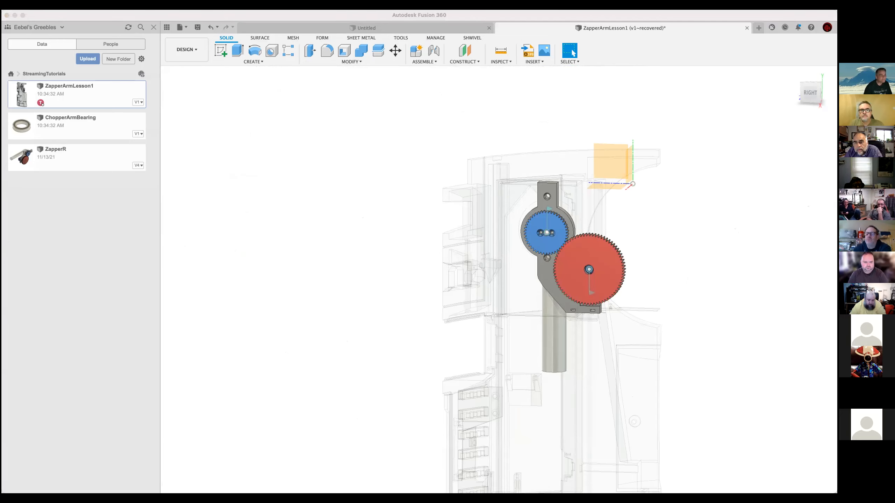
{"action": "left_click", "coordinate": [414, 220]}
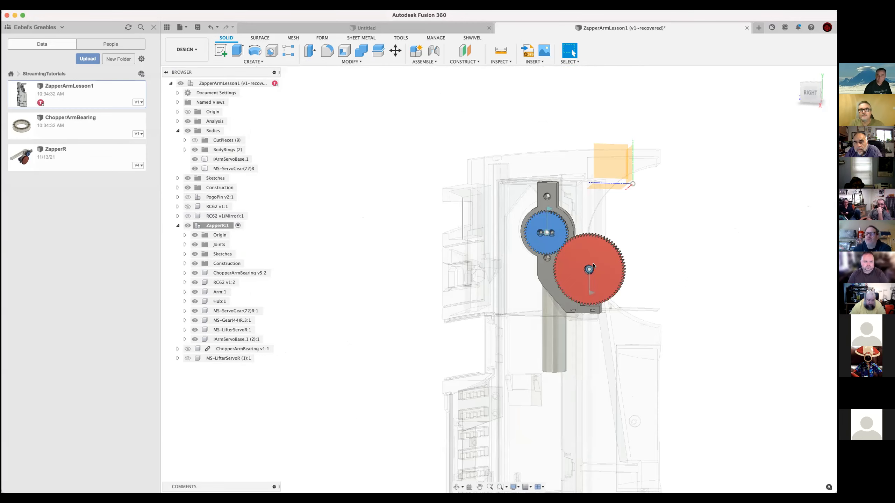
{"action": "scroll", "coordinate": [676, 287], "scroll_direction": "up", "scroll_amount": 1}
{"action": "scroll", "coordinate": [676, 287], "scroll_direction": "up", "scroll_amount": 4}
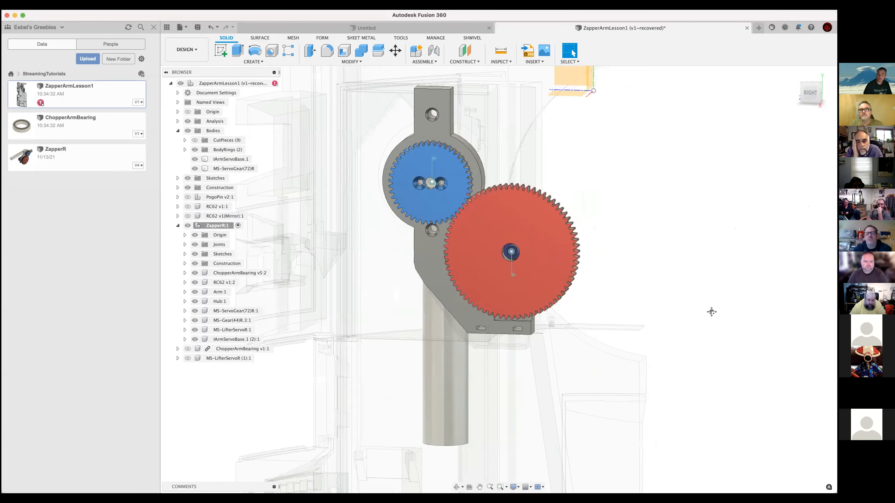
{"action": "left_click_drag", "start_coordinate": [702, 319], "coordinate": [716, 327]}
{"action": "key", "text": "Escape"}
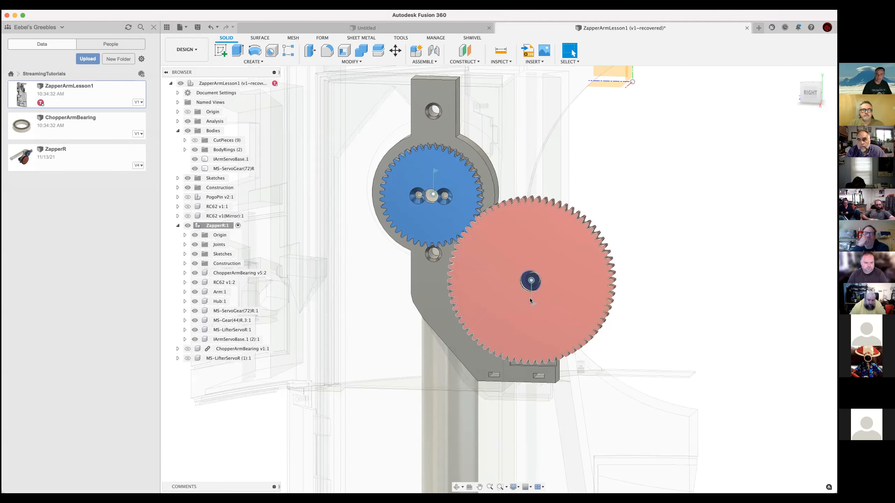
{"action": "scroll", "coordinate": [653, 286], "scroll_direction": "down", "scroll_amount": 5}
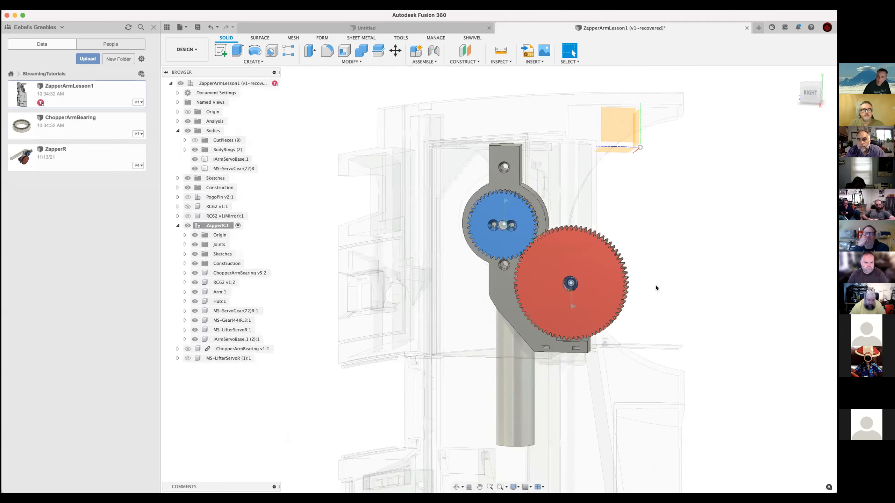
- Activate the top-level ZapperArmLesson1 component, then collapse and hide the ZapperR:1 subassembly
{"action": "left_click", "coordinate": [179, 226]}
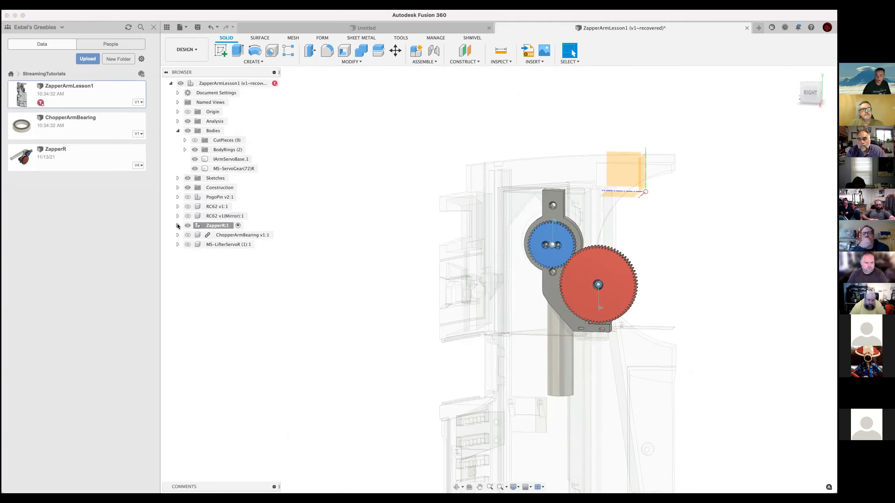
{"action": "left_click", "coordinate": [178, 225]}
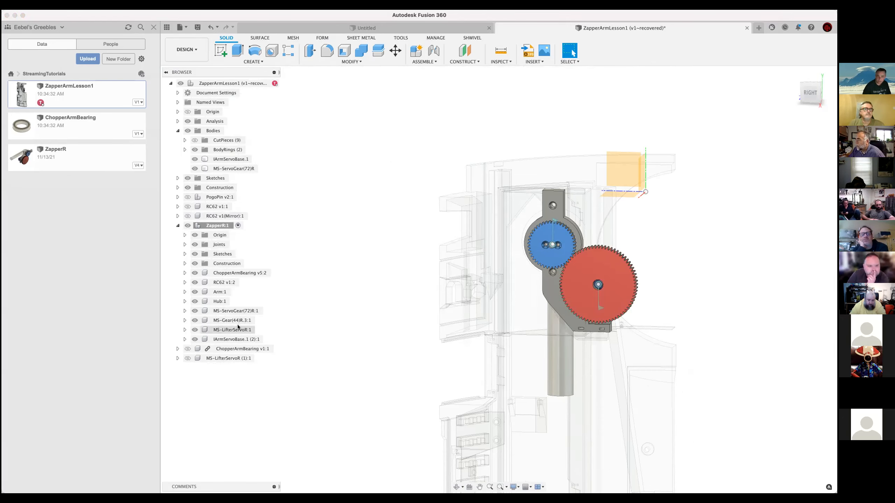
{"action": "left_click", "coordinate": [188, 227]}
{"action": "left_click", "coordinate": [187, 227]}
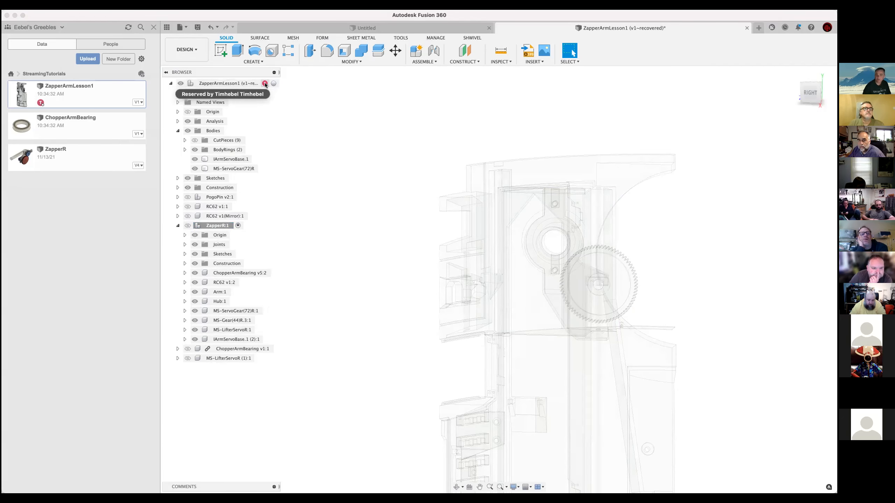
{"action": "left_click", "coordinate": [273, 83]}
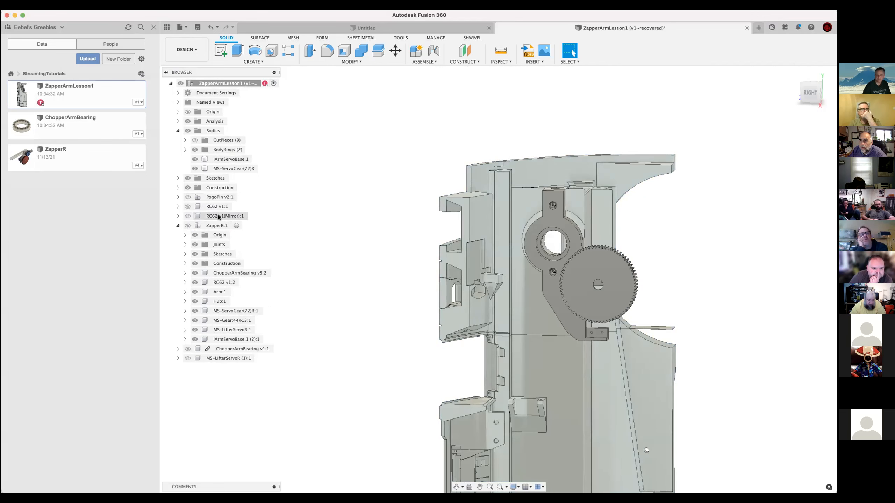
{"action": "left_click", "coordinate": [189, 225]}
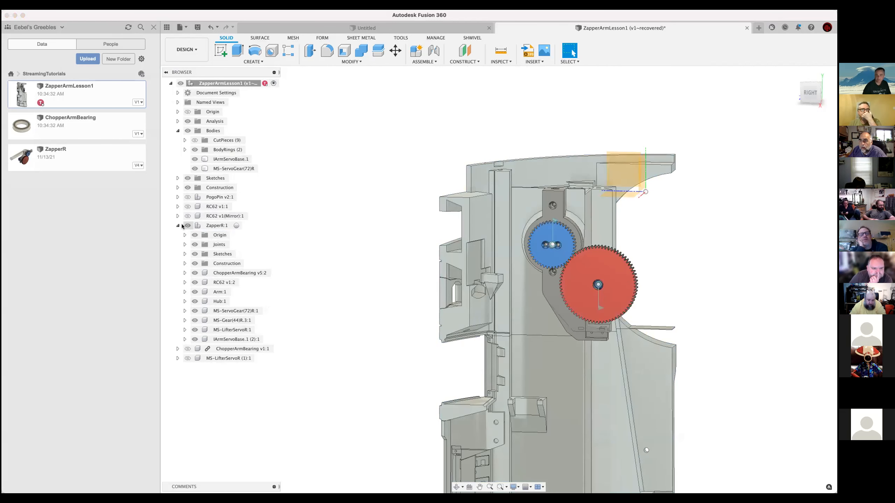
{"action": "left_click", "coordinate": [178, 226]}
{"action": "left_click", "coordinate": [188, 225]}
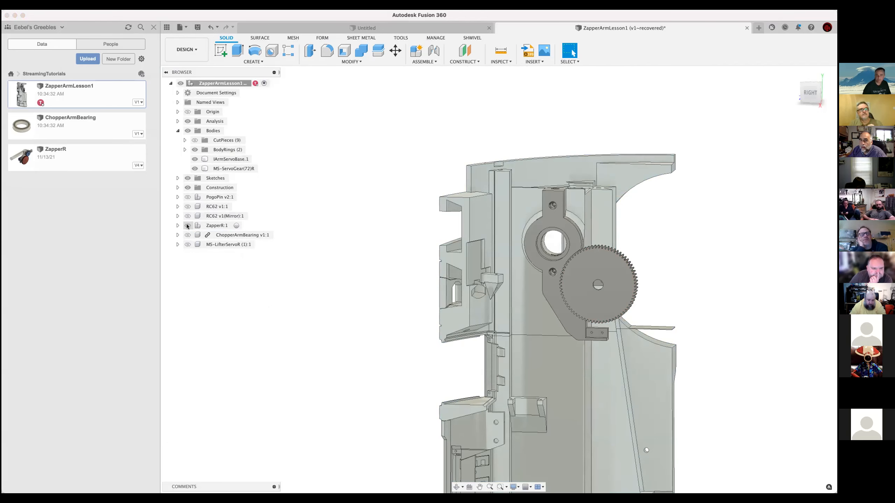
- Show the linked ChopperArmBearing component in the assembly and select its source design among the project files
{"action": "scroll", "coordinate": [423, 277], "scroll_direction": "up", "scroll_amount": 2}
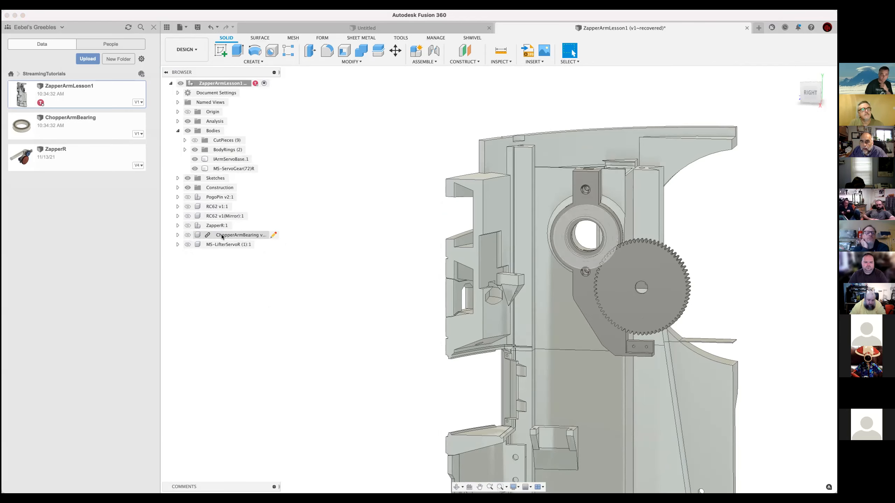
{"action": "left_click", "coordinate": [188, 235]}
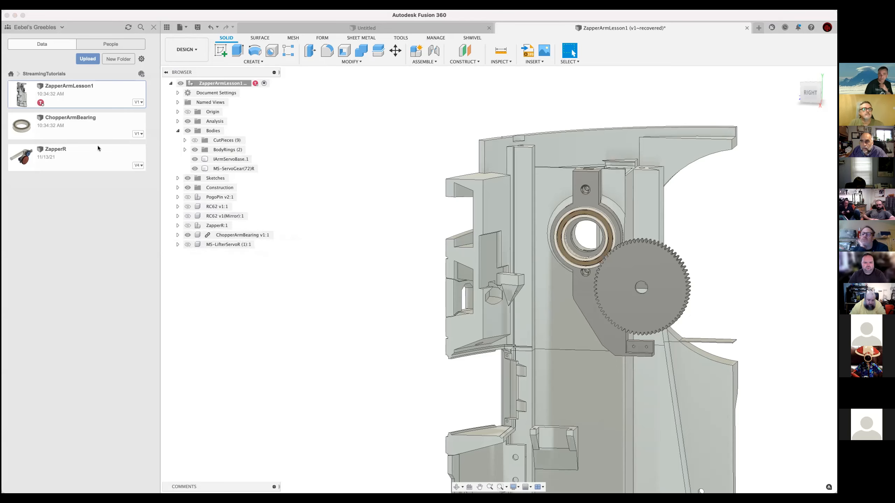
{"action": "left_click", "coordinate": [67, 124]}
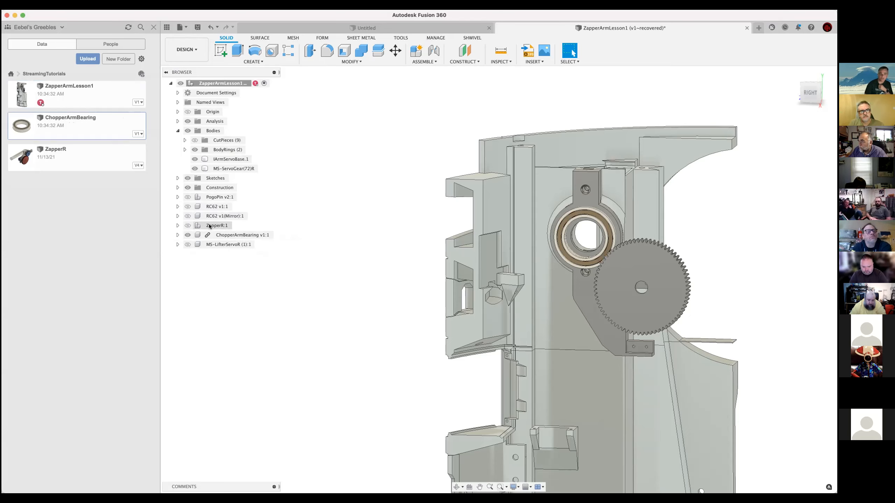
- Open the linked ChopperArmBearing component for editing in place, then return to the main assembly
{"action": "left_click", "coordinate": [272, 237]}
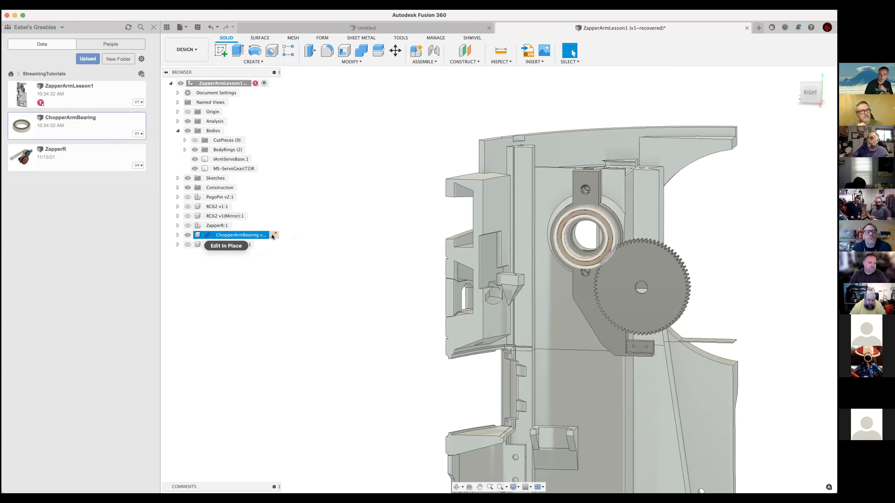
{"action": "left_click", "coordinate": [273, 236]}
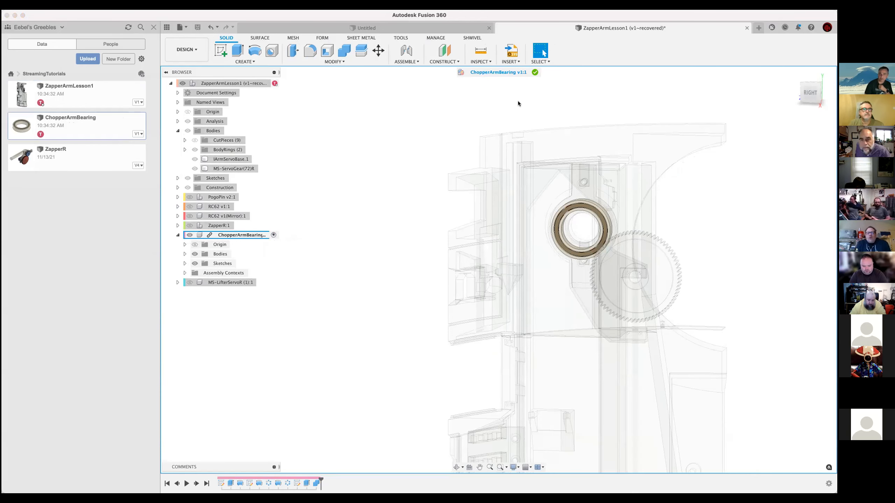
{"action": "left_click", "coordinate": [535, 73]}
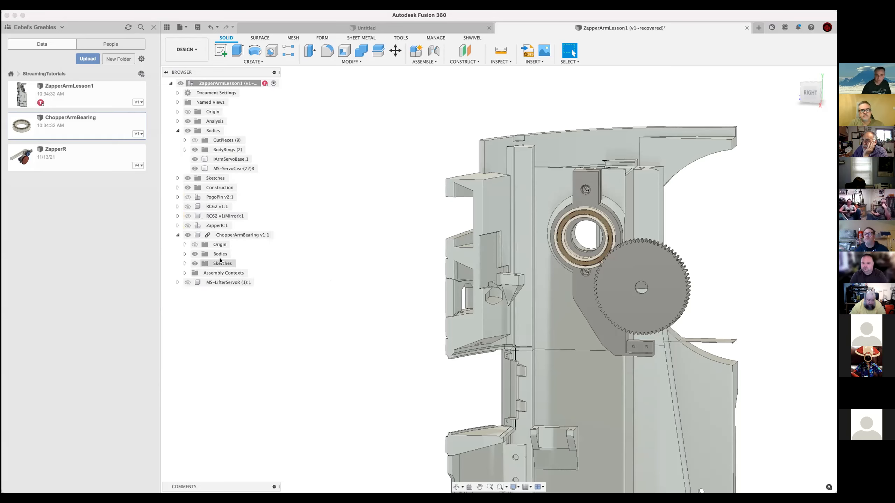
{"action": "left_click", "coordinate": [208, 235]}
{"action": "left_click", "coordinate": [196, 235]}
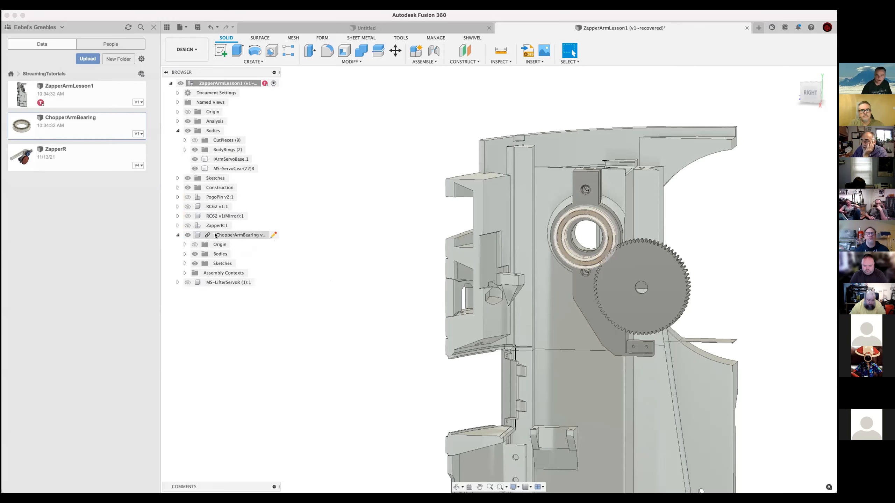
{"action": "left_click", "coordinate": [185, 233]}
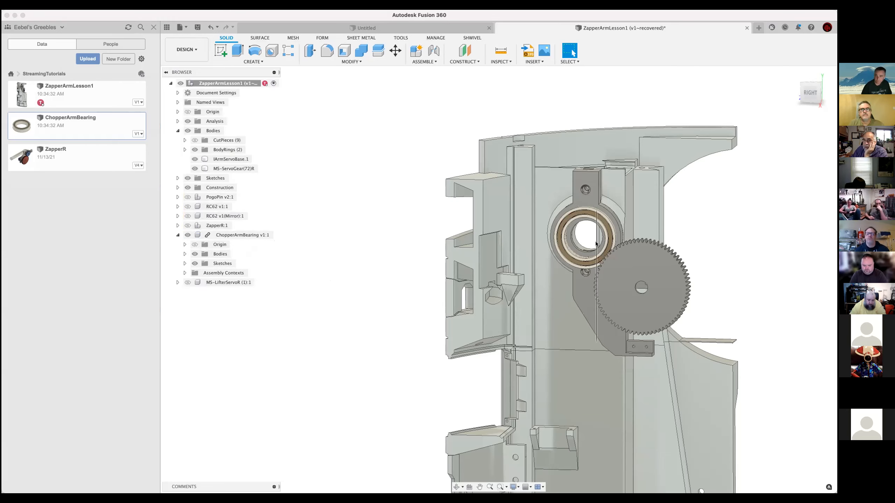
- Hide the MS-ServoGear(72)R and IArmServoBase.1 bodies to expose the bearing against the body shell
{"action": "left_click", "coordinate": [205, 169]}
{"action": "left_click", "coordinate": [194, 168]}
{"action": "left_click", "coordinate": [592, 241]}
{"action": "key", "text": "v"}
{"action": "mouse_move", "coordinate": [708, 242]}
{"action": "middle_mouse_down", "text": "shift"}
{"action": "mouse_move", "coordinate": [658, 246]}
{"action": "mouse_move", "coordinate": [717, 236]}
{"action": "mouse_move", "coordinate": [702, 243]}
{"action": "middle_mouse_up", "text": "shift"}
{"action": "scroll", "coordinate": [702, 243], "scroll_direction": "up", "scroll_amount": 6}
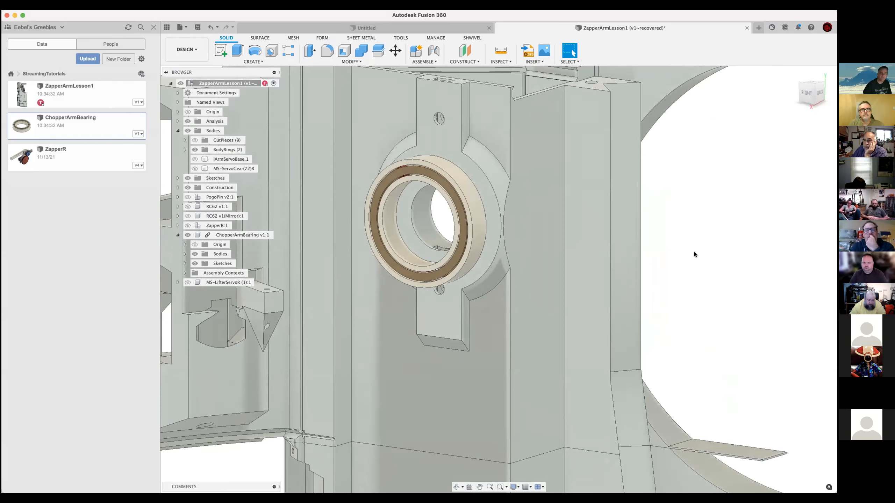
{"action": "scroll", "coordinate": [714, 246], "scroll_direction": "down", "scroll_amount": 5}
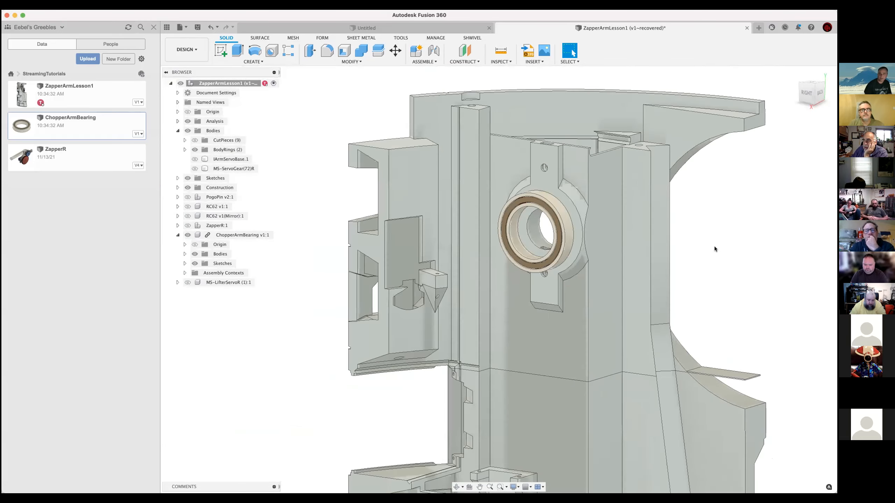
- Show the IArmServoBase.1 body around the bearing again and view it from the back
{"action": "left_click", "coordinate": [194, 159]}
{"action": "middle_click_drag", "start_coordinate": [693, 279], "coordinate": [560, 232], "text": "shift"}
{"action": "scroll", "coordinate": [556, 229], "scroll_direction": "up", "scroll_amount": 4}
- Try to move the ChopperArmBearing component about -4.37 mm along Z into the servo base
{"action": "left_click", "coordinate": [395, 50]}
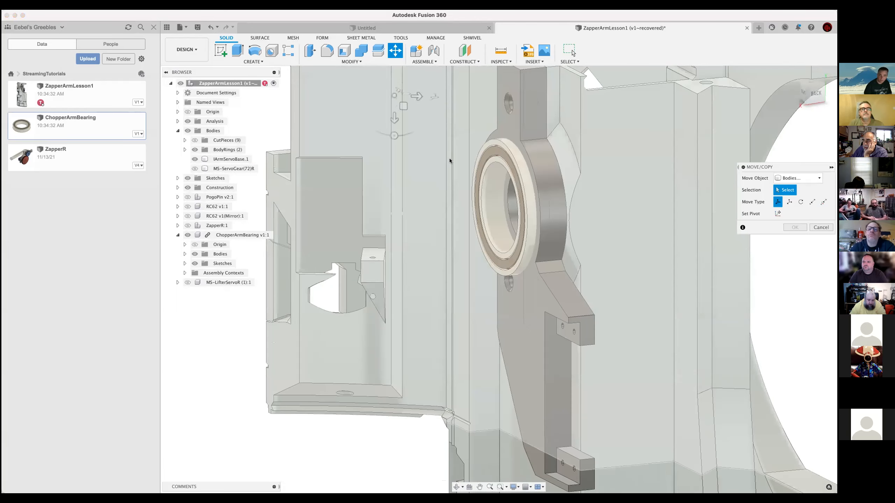
{"action": "left_click", "coordinate": [512, 194]}
{"action": "left_click", "coordinate": [514, 191]}
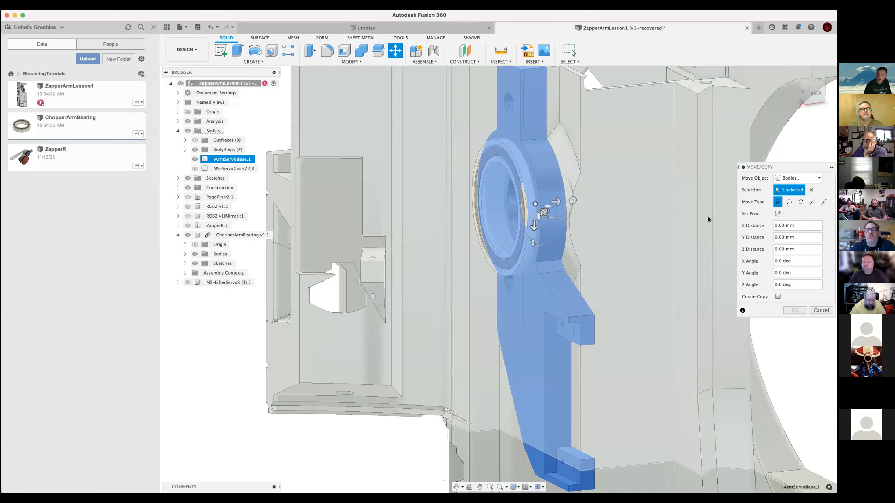
{"action": "left_click", "coordinate": [808, 180]}
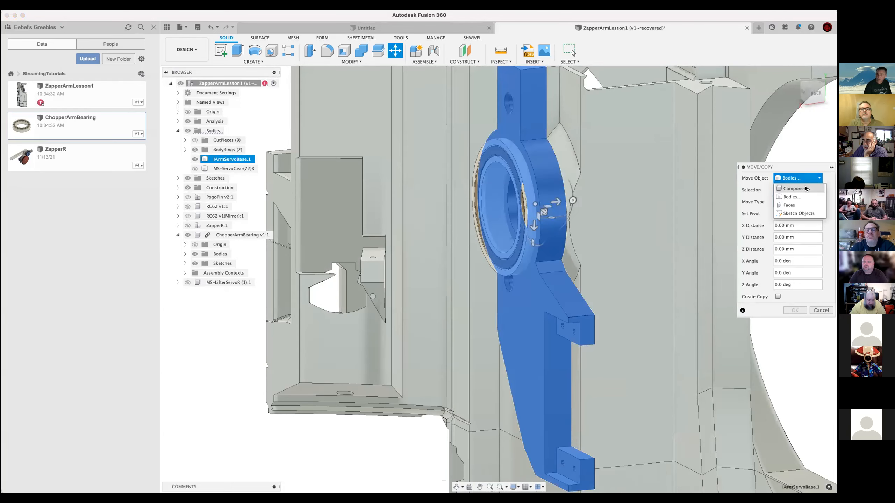
{"action": "left_click", "coordinate": [797, 189]}
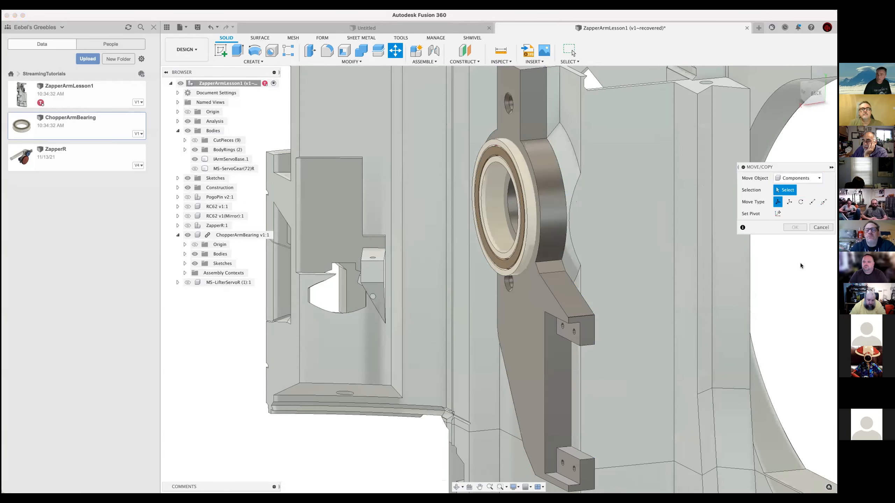
{"action": "left_click", "coordinate": [228, 236]}
{"action": "left_click_drag", "start_coordinate": [488, 209], "coordinate": [505, 205]}
{"action": "middle_click_drag", "start_coordinate": [645, 269], "coordinate": [626, 266], "text": "shift"}
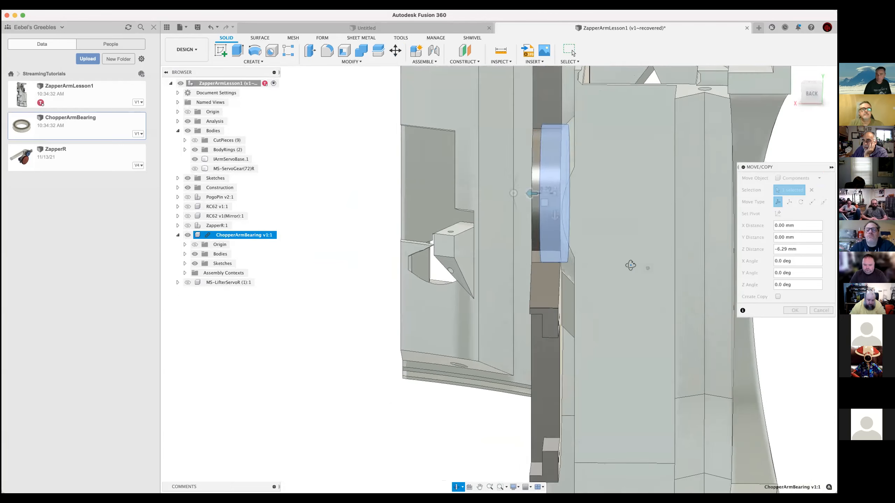
{"action": "left_click_drag", "start_coordinate": [528, 199], "coordinate": [520, 195]}
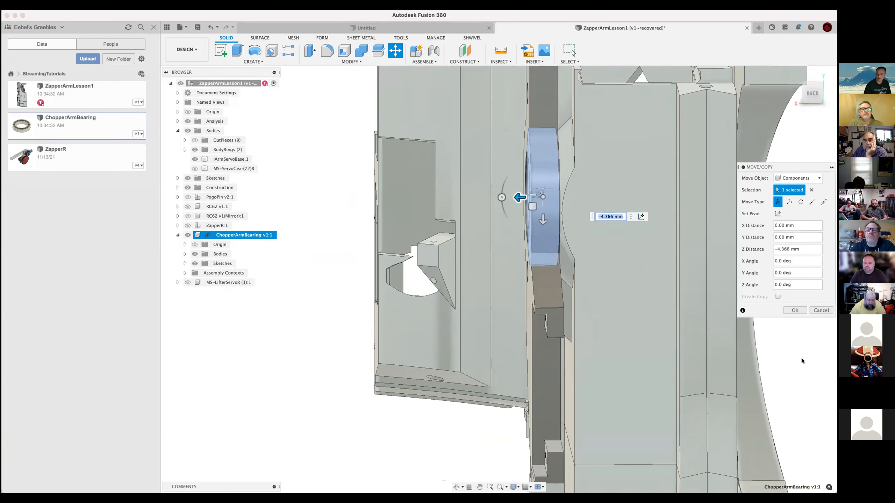
- Inspect the shifted bearing inside the servo base's bore and cancel the move
{"action": "middle_click_drag", "start_coordinate": [801, 360], "coordinate": [512, 361], "text": "shift"}
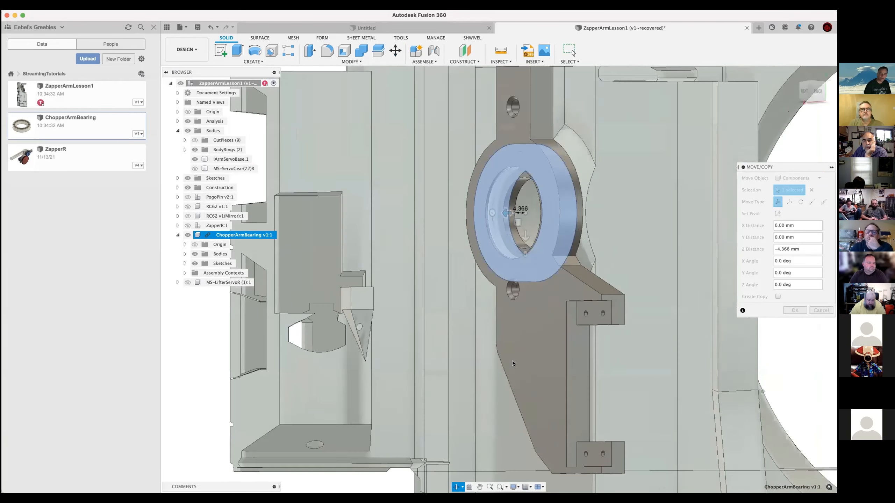
{"action": "scroll", "coordinate": [510, 361], "scroll_direction": "up", "scroll_amount": 3}
{"action": "scroll", "coordinate": [511, 361], "scroll_direction": "down", "scroll_amount": 5}
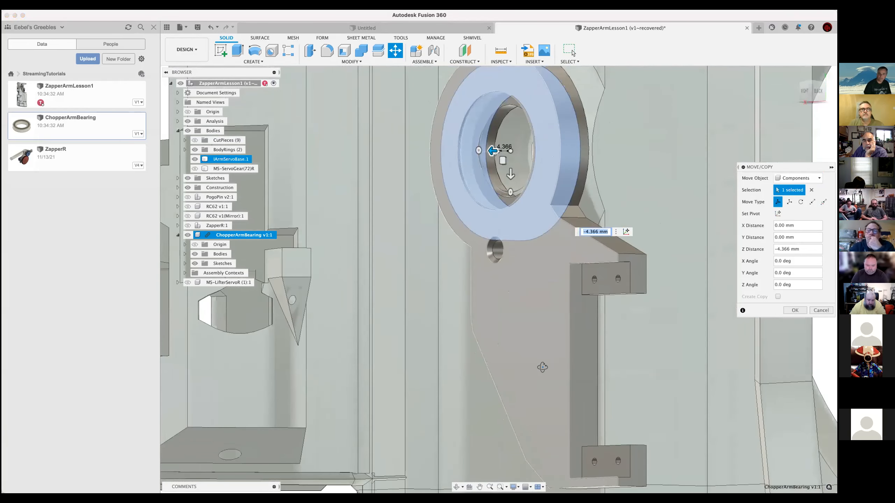
{"action": "middle_click_drag", "start_coordinate": [518, 363], "coordinate": [557, 347], "text": "shift"}
{"action": "middle_click_drag", "start_coordinate": [811, 310], "coordinate": [333, 270], "text": "shift"}
{"action": "key", "text": "Return"}
{"action": "key", "text": "Escape"}
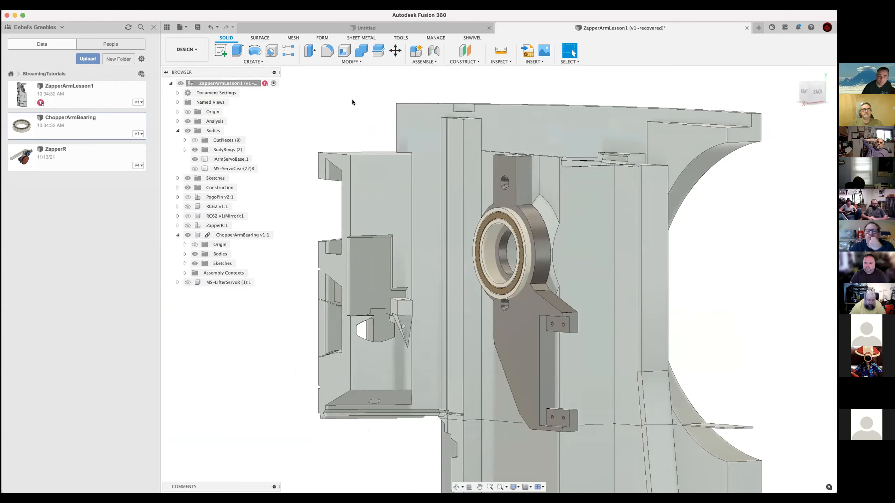
- Hide the ChopperArmBearing component and show the MS-LifterServoR (1) component beside the servo base
{"action": "left_click", "coordinate": [188, 235]}
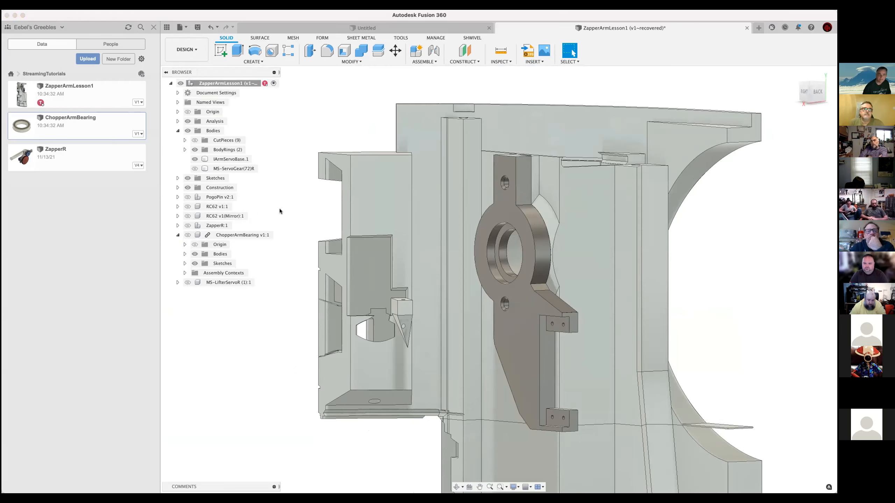
{"action": "left_click", "coordinate": [195, 169]}
{"action": "left_click", "coordinate": [195, 168]}
{"action": "left_click", "coordinate": [188, 282]}
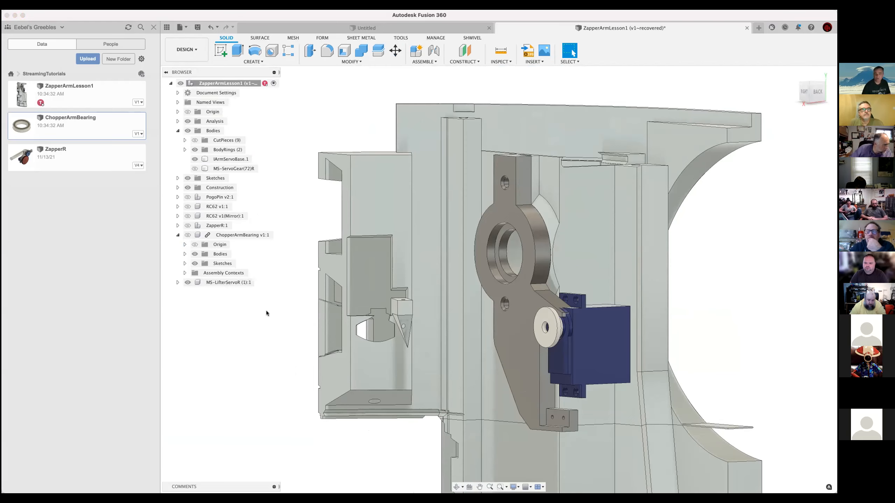
{"action": "mouse_move", "coordinate": [270, 325]}
{"action": "middle_mouse_down", "text": "shift"}
{"action": "mouse_move", "coordinate": [290, 330]}
{"action": "mouse_move", "coordinate": [281, 327]}
{"action": "middle_mouse_up", "text": "shift"}
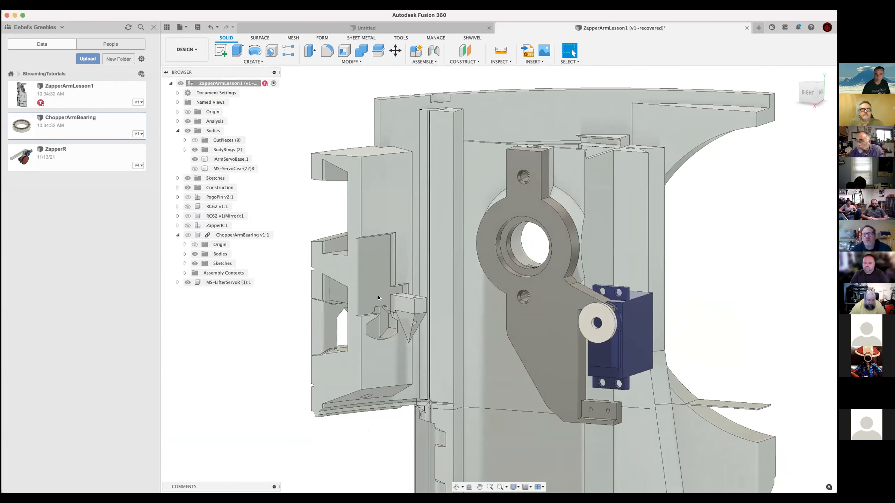
- Show the ChopperArmBearing component and the MS-ServoGear(72)R body in turn to check their positions, hiding each again
{"action": "left_click", "coordinate": [187, 235]}
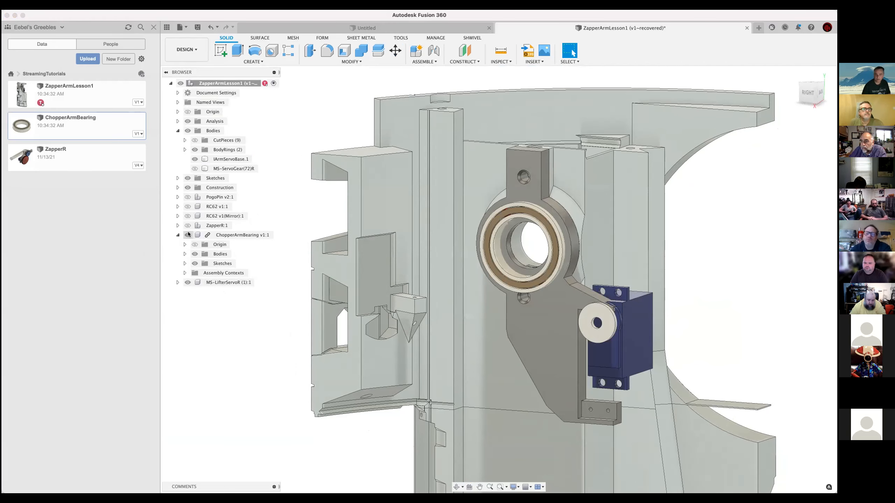
{"action": "left_click", "coordinate": [188, 235]}
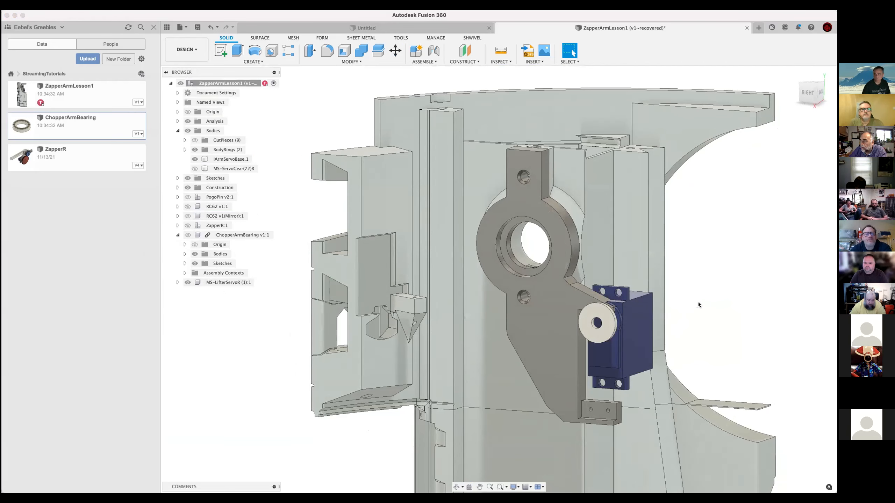
{"action": "middle_click_drag", "start_coordinate": [697, 303], "coordinate": [658, 308]}
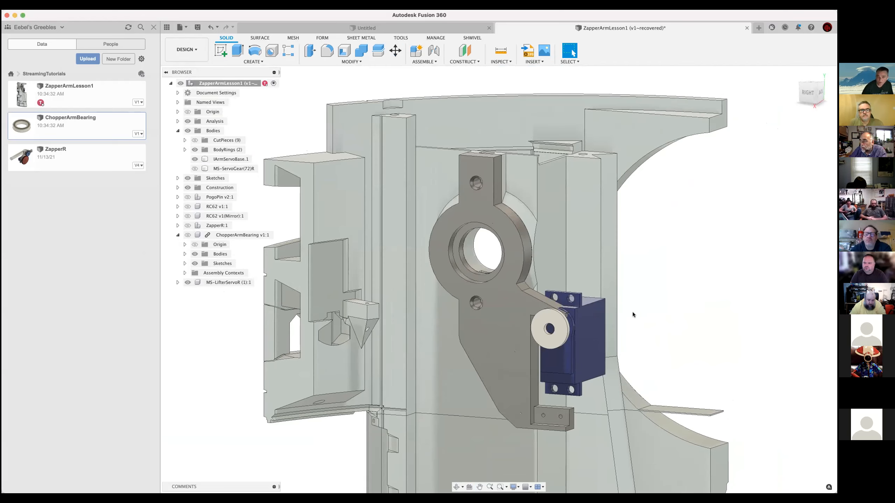
{"action": "left_click", "coordinate": [227, 168]}
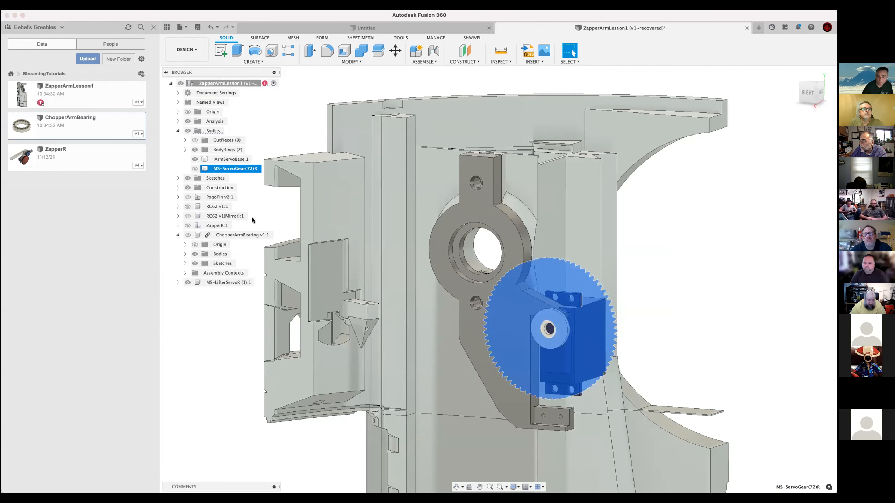
{"action": "left_click", "coordinate": [195, 168]}
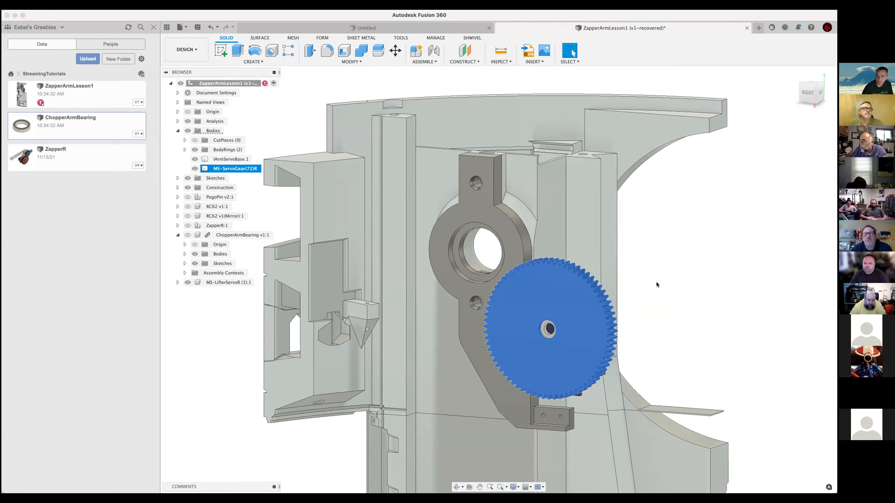
{"action": "mouse_move", "coordinate": [644, 282]}
{"action": "middle_mouse_down", "text": "shift"}
{"action": "mouse_move", "coordinate": [667, 276]}
{"action": "mouse_move", "coordinate": [650, 276]}
{"action": "middle_mouse_up", "text": "shift"}
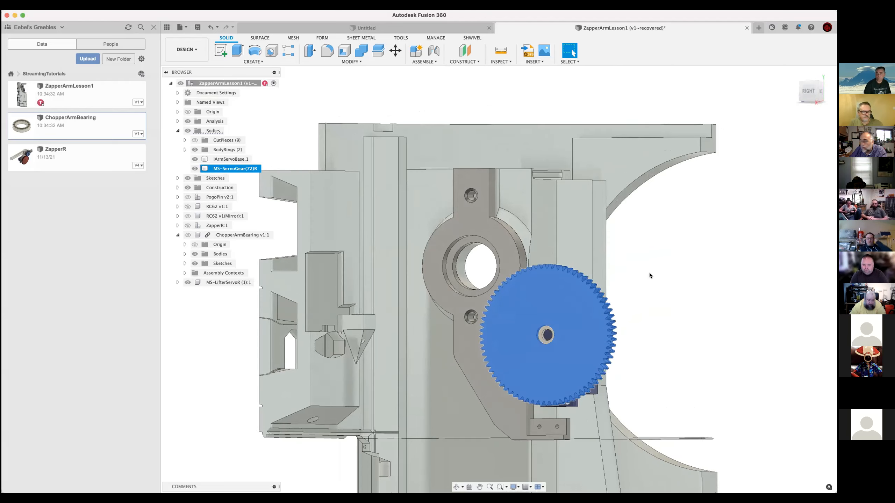
{"action": "key", "text": "v"}
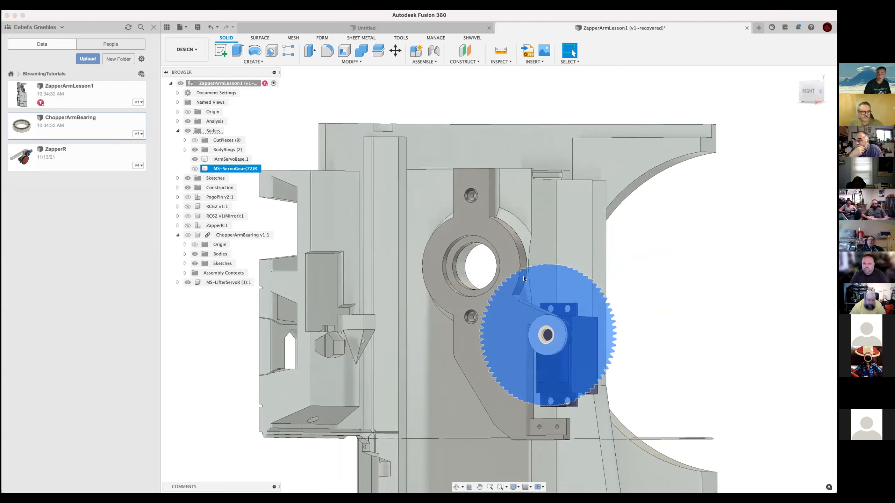
{"action": "left_click", "coordinate": [676, 277]}
{"action": "middle_click_drag", "start_coordinate": [706, 294], "coordinate": [618, 335], "text": "shift"}
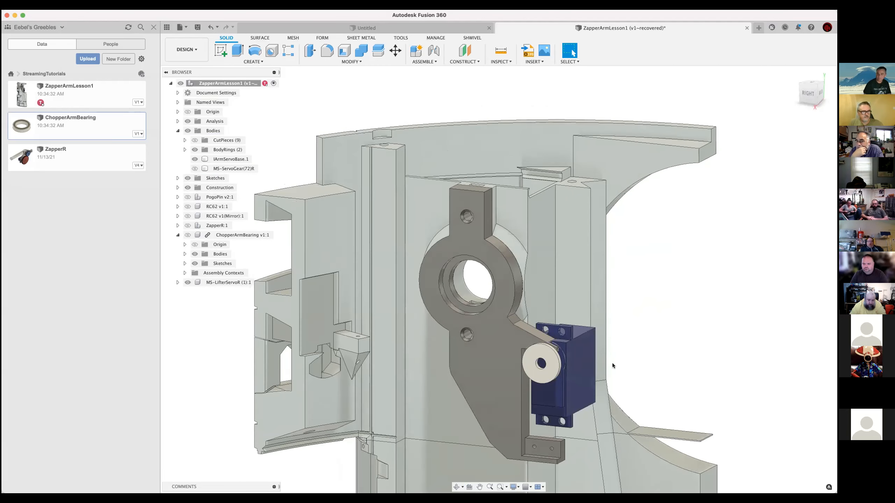
- Examine the lifter servo and its horn up close against the servo base, briefly showing the bearing for comparison
{"action": "middle_click_drag", "start_coordinate": [681, 331], "coordinate": [721, 235]}
{"action": "scroll", "coordinate": [650, 347], "scroll_direction": "up", "scroll_amount": 5}
{"action": "scroll", "coordinate": [726, 227], "scroll_direction": "up", "scroll_amount": 1}
{"action": "scroll", "coordinate": [714, 228], "scroll_direction": "up", "scroll_amount": 3}
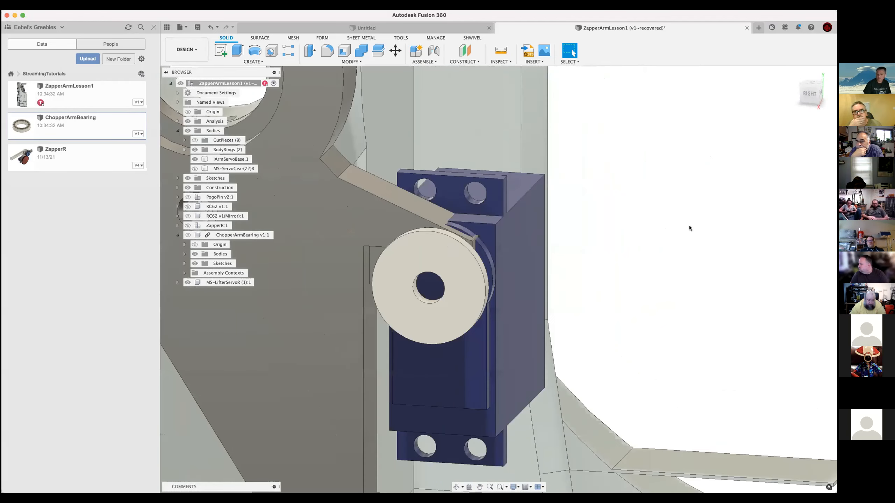
{"action": "scroll", "coordinate": [685, 227], "scroll_direction": "down", "scroll_amount": 4}
{"action": "scroll", "coordinate": [684, 230], "scroll_direction": "down", "scroll_amount": 3}
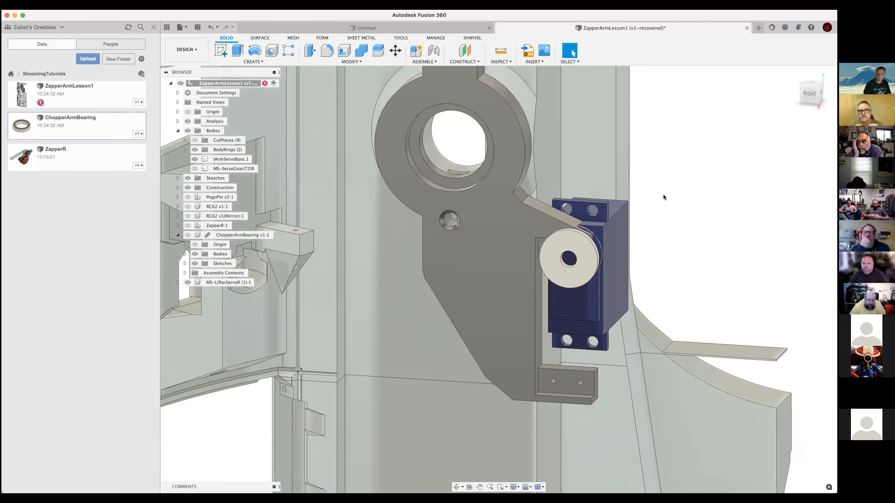
{"action": "left_click", "coordinate": [189, 236]}
{"action": "left_click", "coordinate": [189, 236]}
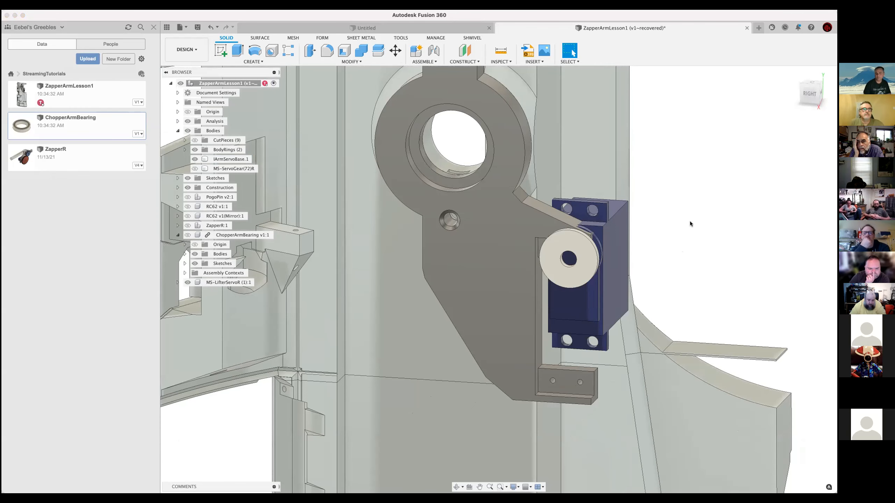
- Split the IArmServoBase.1 body along its long vertical face beside the servo, with the splitting tool extended
{"action": "left_click", "coordinate": [535, 331]}
{"action": "middle_click_drag", "start_coordinate": [540, 349], "coordinate": [537, 324], "text": "shift"}
{"action": "left_click", "coordinate": [538, 324]}
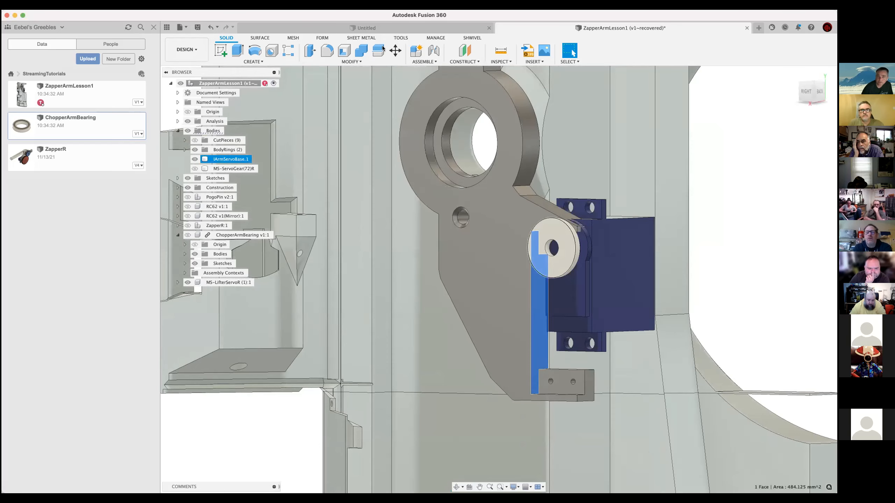
{"action": "left_click", "coordinate": [378, 50]}
{"action": "middle_click_drag", "start_coordinate": [782, 313], "coordinate": [719, 267], "text": "shift"}
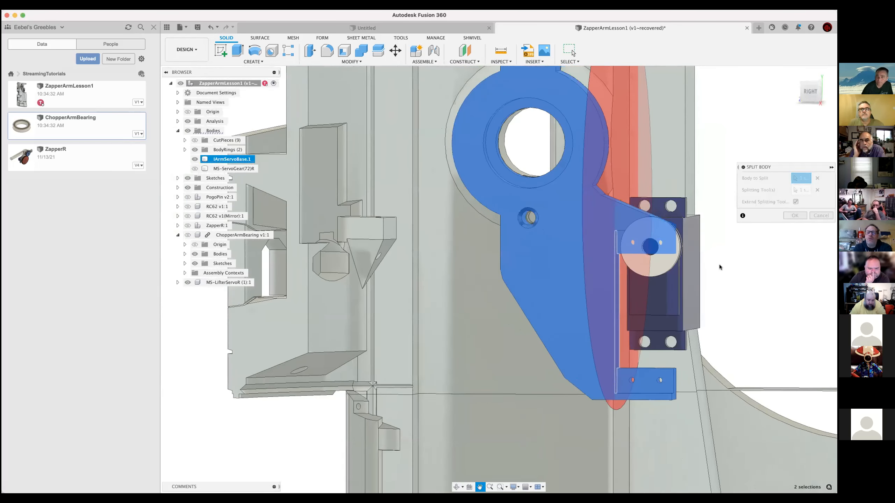
{"action": "scroll", "coordinate": [719, 266], "scroll_direction": "right", "scroll_amount": 8}
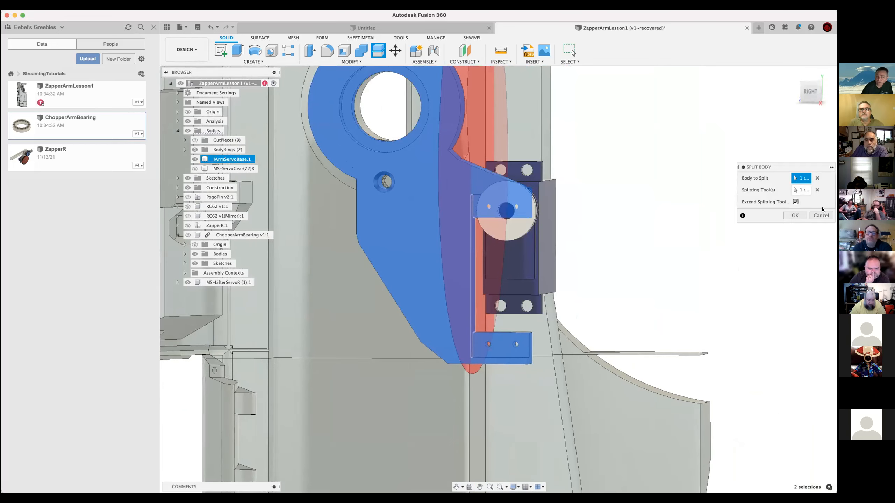
{"action": "middle_click_drag", "start_coordinate": [671, 266], "coordinate": [708, 261], "text": "shift"}
{"action": "left_click", "coordinate": [789, 215]}
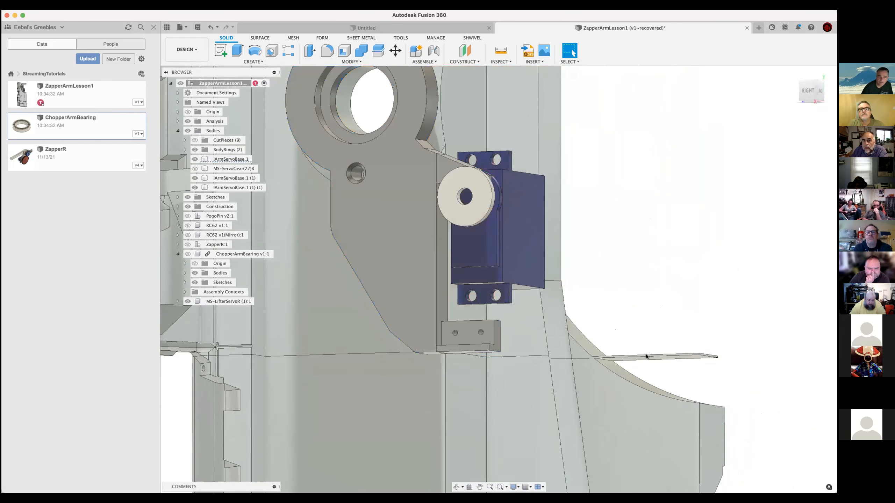
- Toggle the visibility of the split bodies IArmServoBase.1 (1) and IArmServoBase.1 (1) (1) to identify each servo mounting tab
{"action": "left_click", "coordinate": [196, 179]}
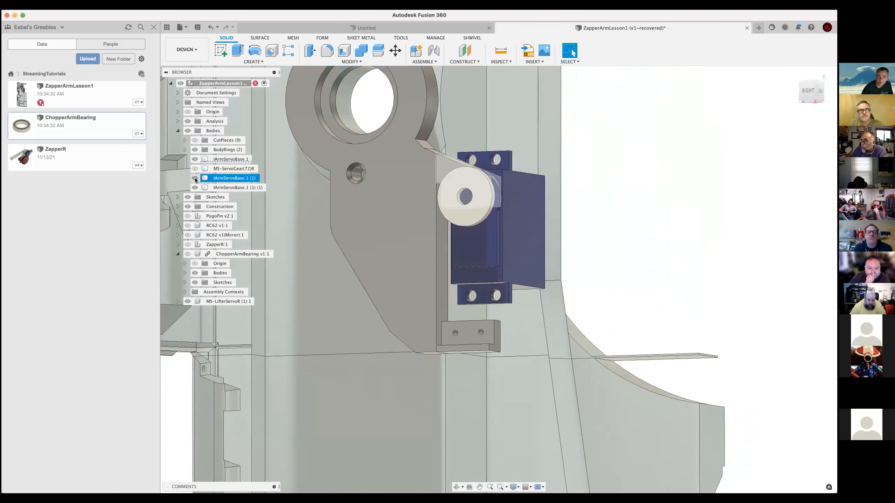
{"action": "left_click", "coordinate": [195, 178]}
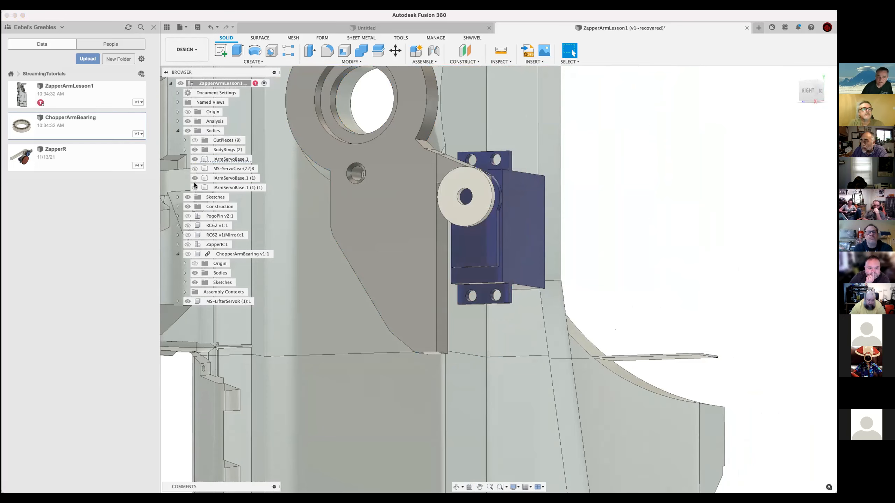
{"action": "left_click", "coordinate": [194, 188]}
{"action": "left_click", "coordinate": [195, 187]}
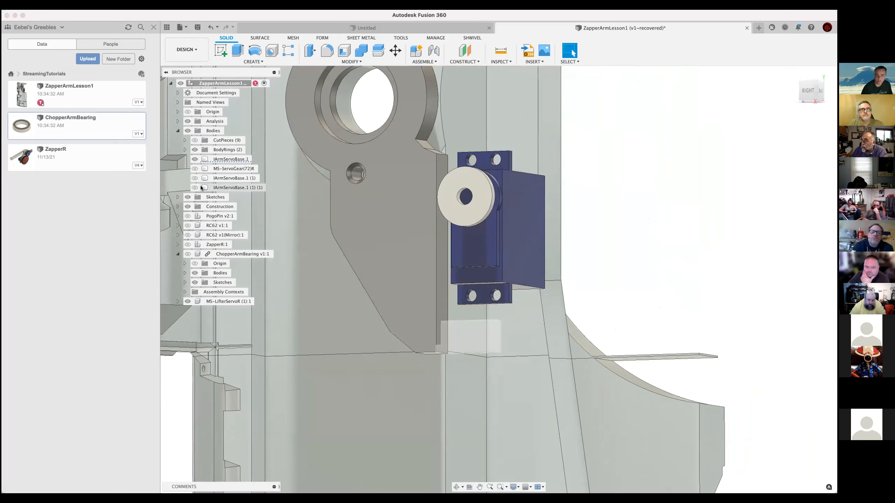
{"action": "left_click", "coordinate": [194, 178]}
{"action": "left_click", "coordinate": [195, 186]}
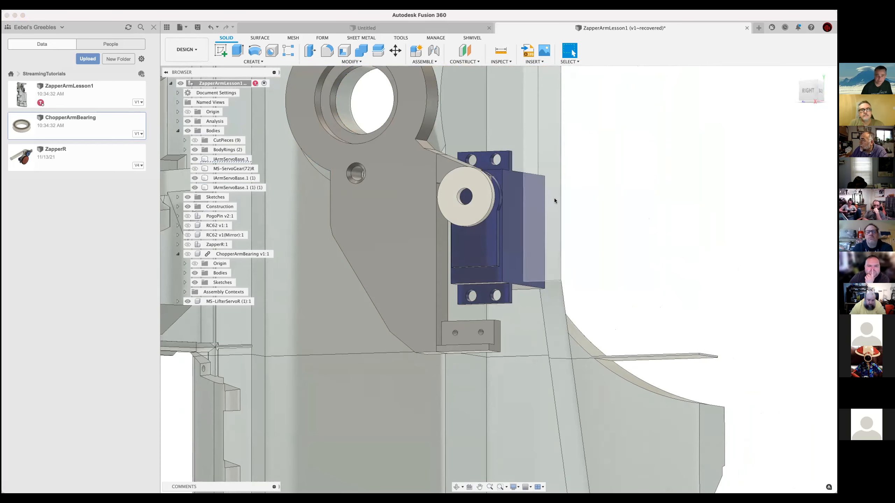
- Delete the two split-off servo mounting tabs, IArmServoBase.1 (1) and IArmServoBase.1 (1) (1)
{"action": "left_click", "coordinate": [343, 244]}
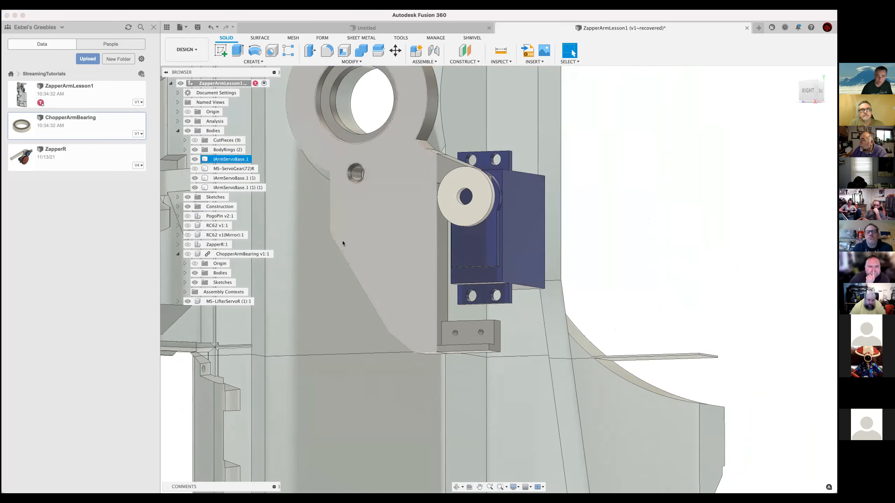
{"action": "left_click", "coordinate": [235, 179]}
{"action": "key", "text": "Delete"}
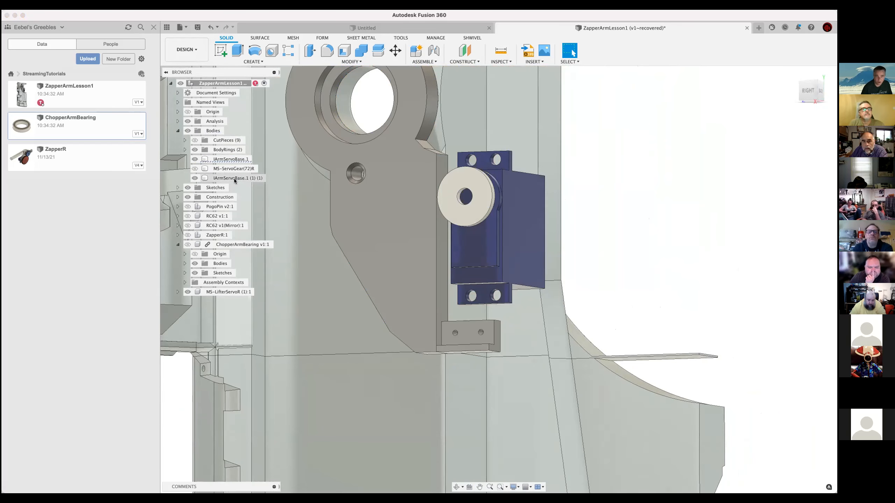
{"action": "left_click", "coordinate": [238, 179]}
{"action": "key", "text": "Delete"}
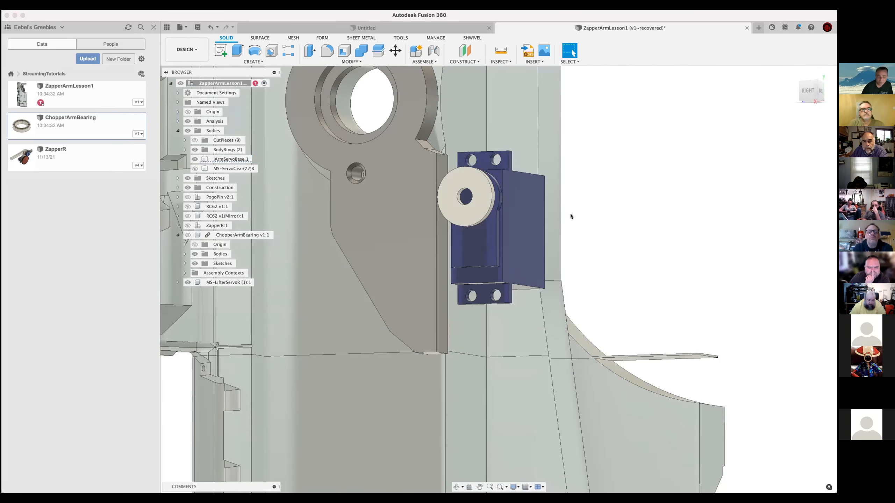
{"action": "middle_click_drag", "start_coordinate": [576, 211], "coordinate": [543, 212], "text": "shift"}
{"action": "middle_click_drag", "start_coordinate": [629, 224], "coordinate": [624, 225], "text": "shift"}
{"action": "key", "text": "Escape"}
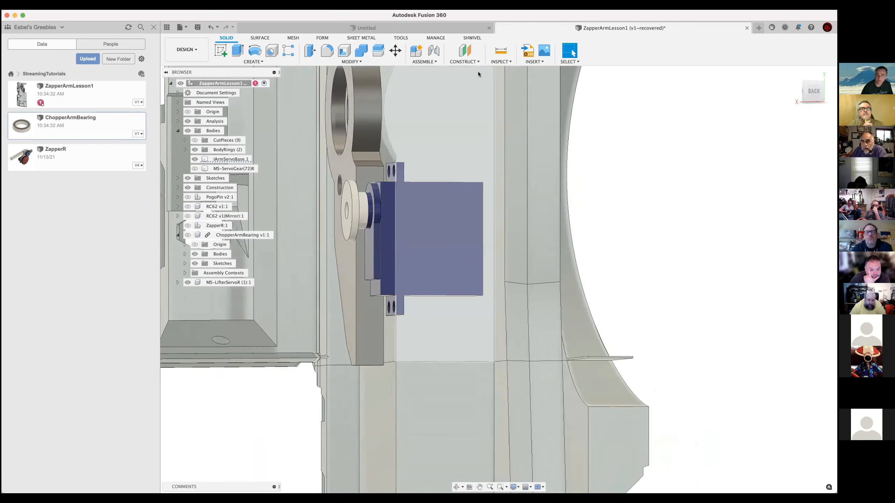
- Create an offset construction plane at 0.00 mm on the flat face of the servo base
{"action": "left_click", "coordinate": [464, 61]}
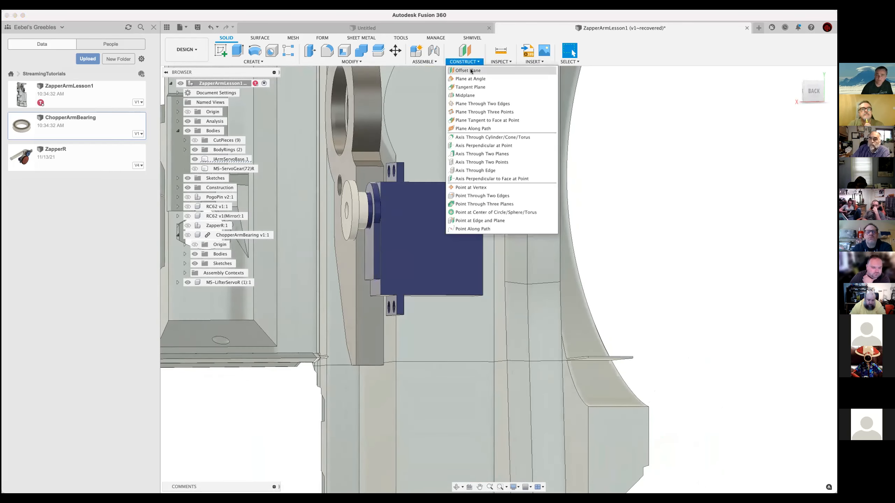
{"action": "left_click", "coordinate": [471, 71]}
{"action": "middle_click_drag", "start_coordinate": [672, 240], "coordinate": [627, 254], "text": "shift"}
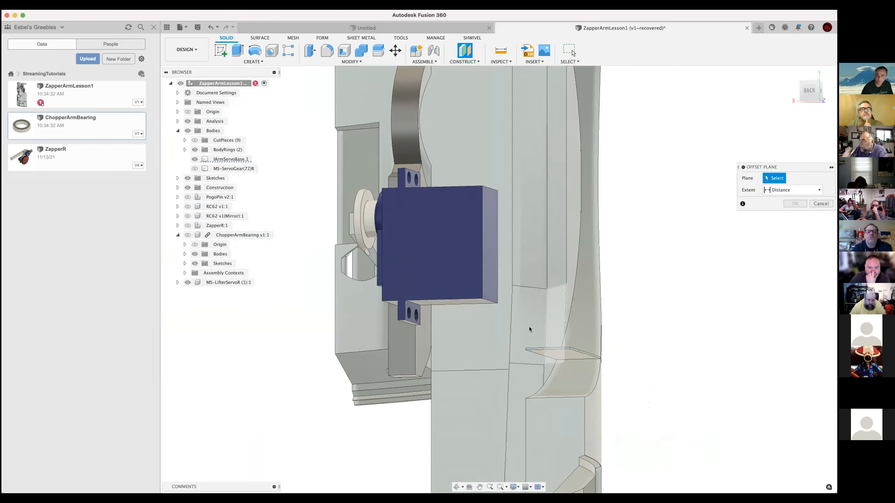
{"action": "left_click", "coordinate": [426, 337]}
{"action": "middle_click_drag", "start_coordinate": [652, 263], "coordinate": [704, 271], "text": "shift"}
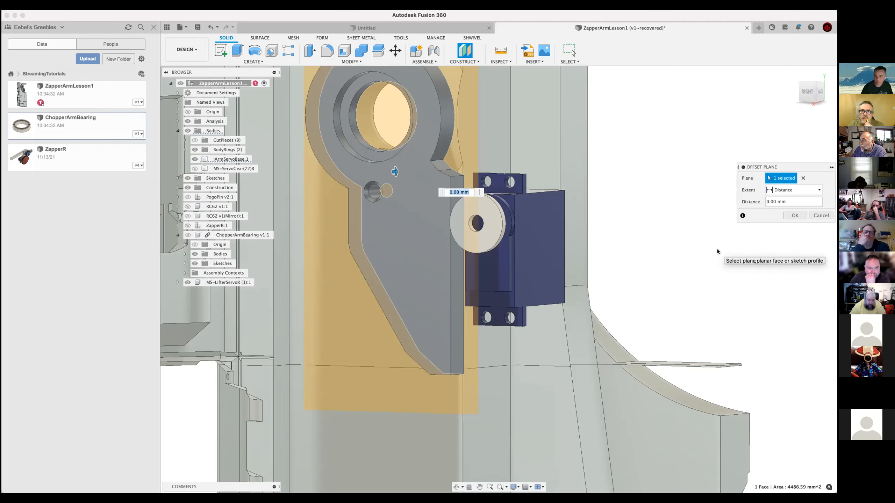
{"action": "scroll", "coordinate": [705, 251], "scroll_direction": "down", "scroll_amount": 6}
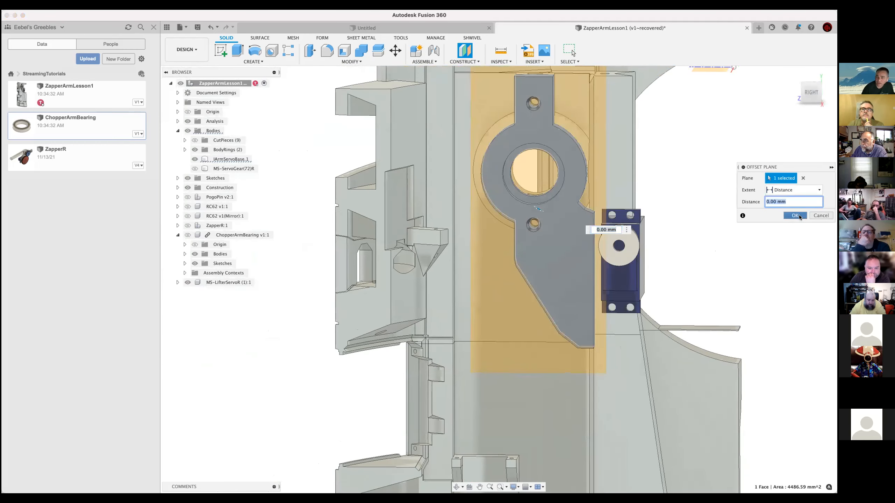
{"action": "key", "text": "Escape"}
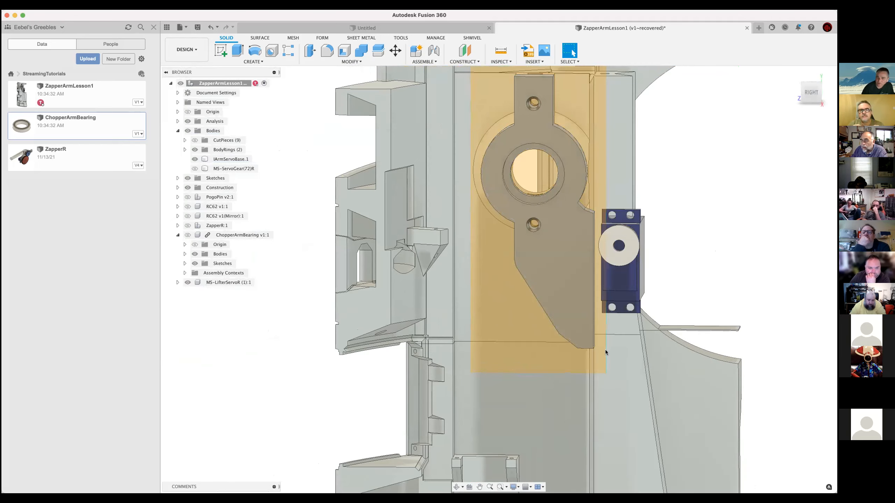
- Resize the construction plane's borders so it covers just the area around the servo beside the servo base
{"action": "left_click_drag", "start_coordinate": [606, 350], "coordinate": [683, 347]}
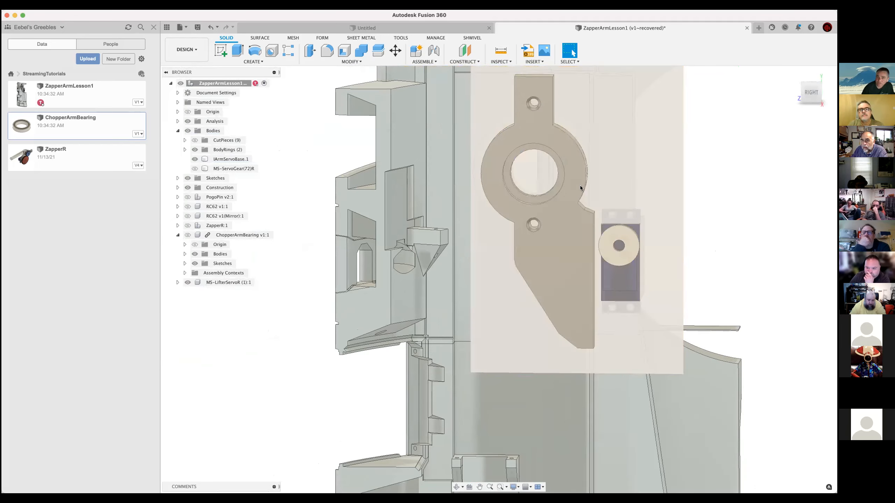
{"action": "middle_click_drag", "start_coordinate": [606, 122], "coordinate": [595, 179]}
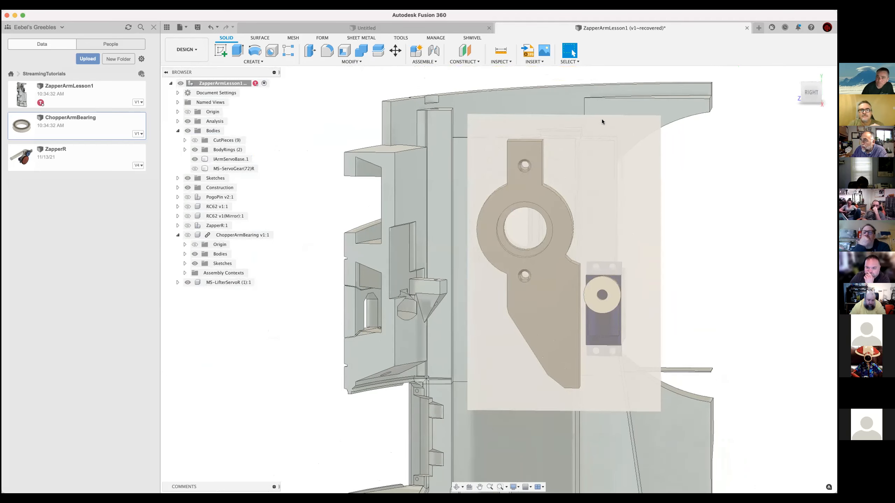
{"action": "left_click_drag", "start_coordinate": [606, 159], "coordinate": [610, 228]}
{"action": "left_click_drag", "start_coordinate": [499, 409], "coordinate": [508, 372]}
{"action": "left_click_drag", "start_coordinate": [466, 341], "coordinate": [553, 333]}
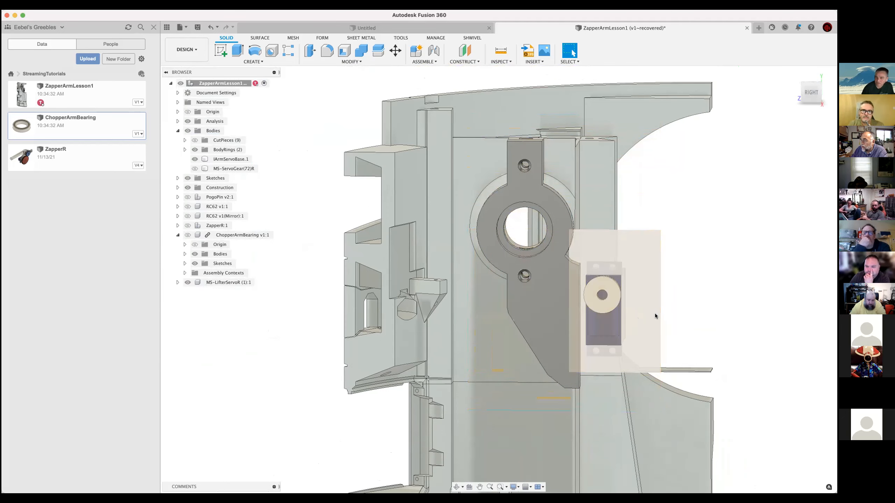
{"action": "left_click_drag", "start_coordinate": [659, 311], "coordinate": [646, 309]}
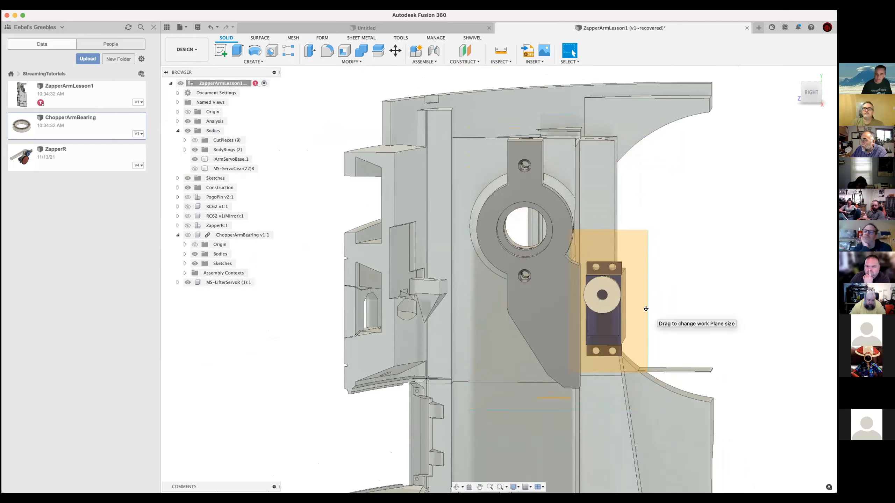
{"action": "left_click_drag", "start_coordinate": [603, 376], "coordinate": [600, 393]}
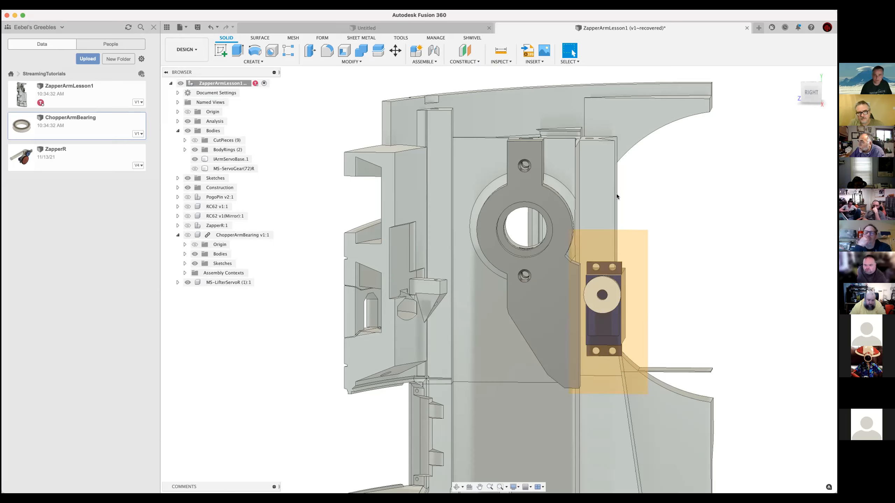
{"action": "left_click", "coordinate": [606, 187]}
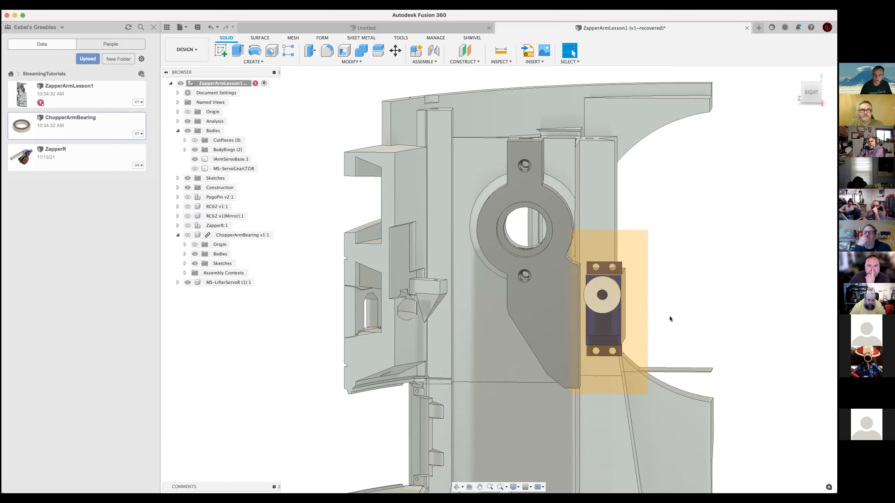
- Start a sketch on the new construction plane and project the servo base's long vertical edge beside the servo
{"action": "left_click", "coordinate": [221, 51]}
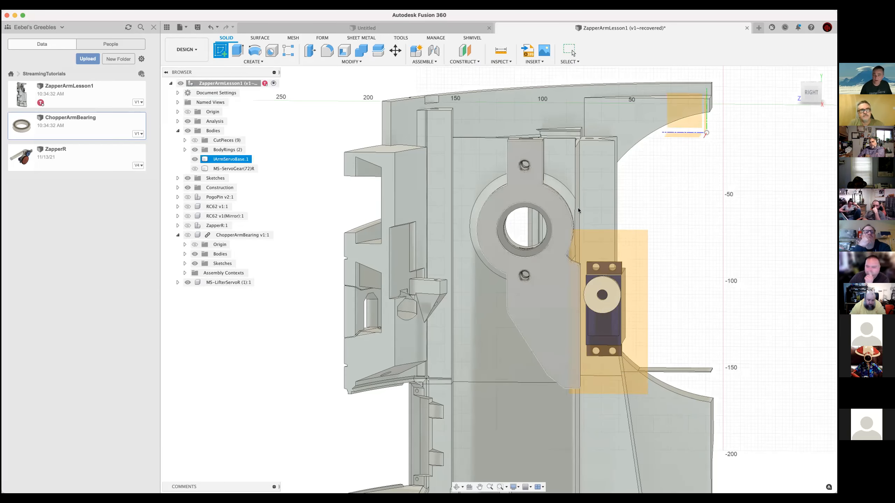
{"action": "left_click", "coordinate": [620, 242]}
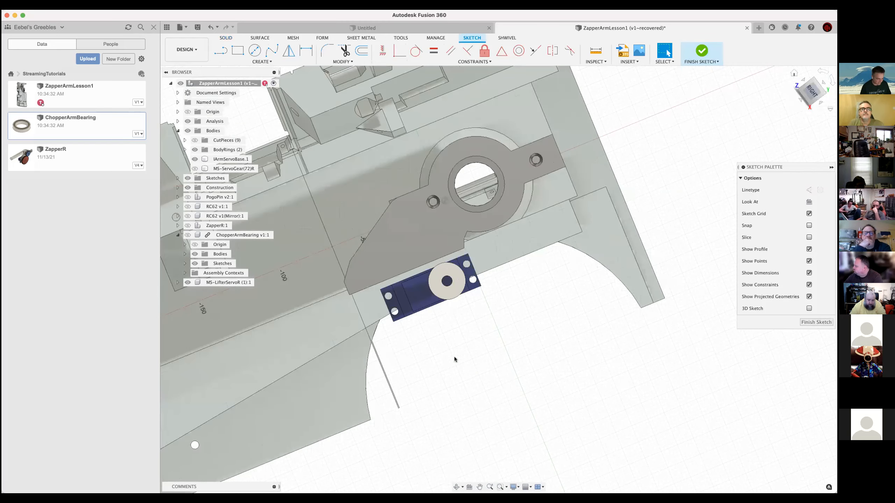
{"action": "key", "text": "p"}
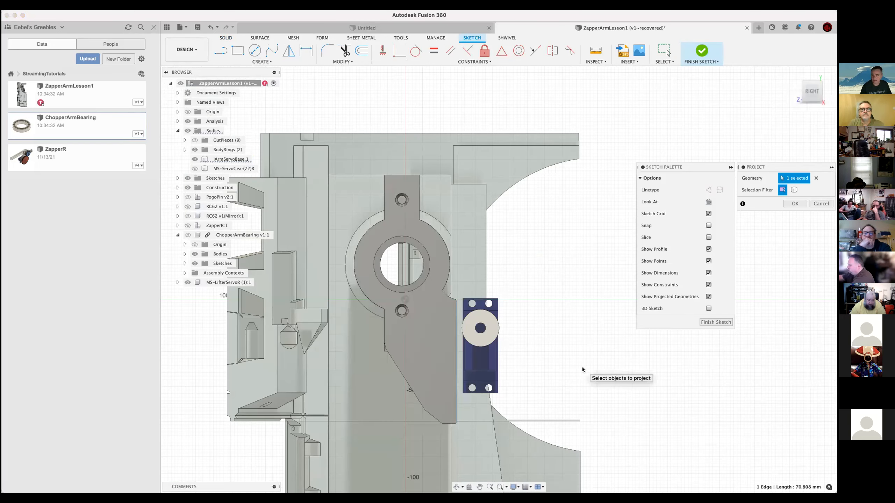
{"action": "key", "text": "Return"}
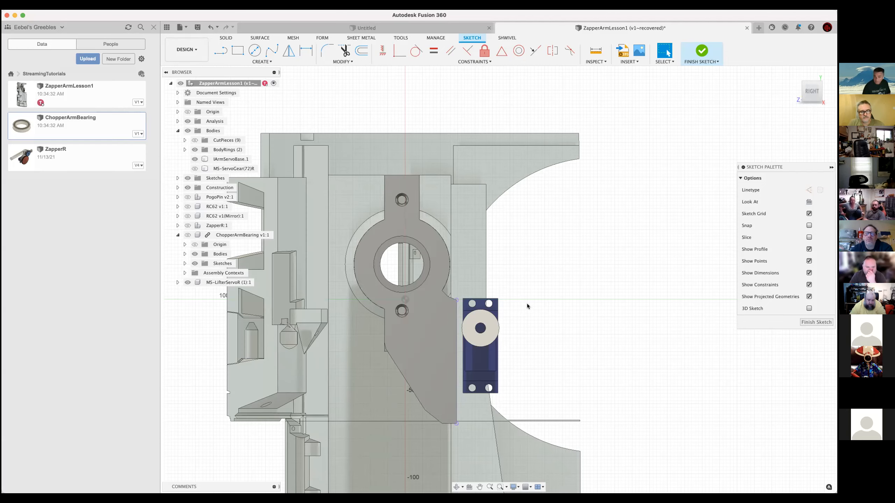
{"action": "scroll", "coordinate": [526, 307], "scroll_direction": "down", "scroll_amount": 2}
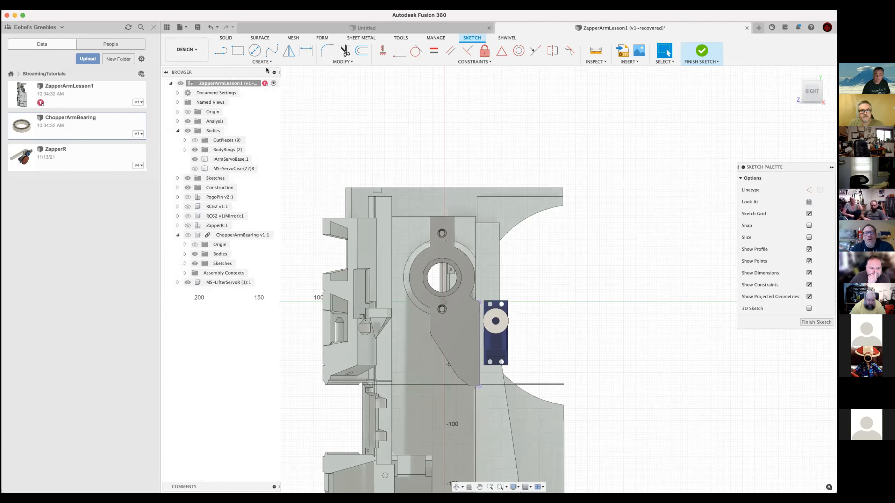
{"action": "scroll", "coordinate": [523, 310], "scroll_direction": "up", "scroll_amount": 5}
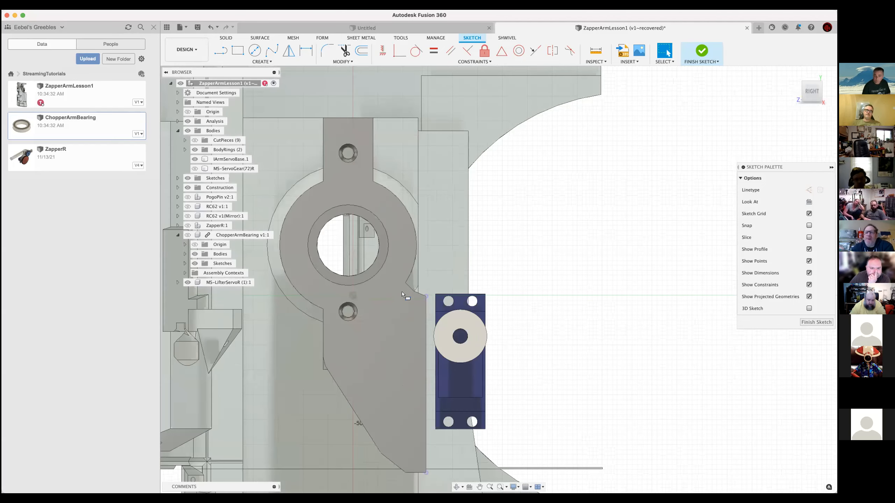
{"action": "left_click", "coordinate": [237, 51]}
{"action": "left_click", "coordinate": [403, 293]}
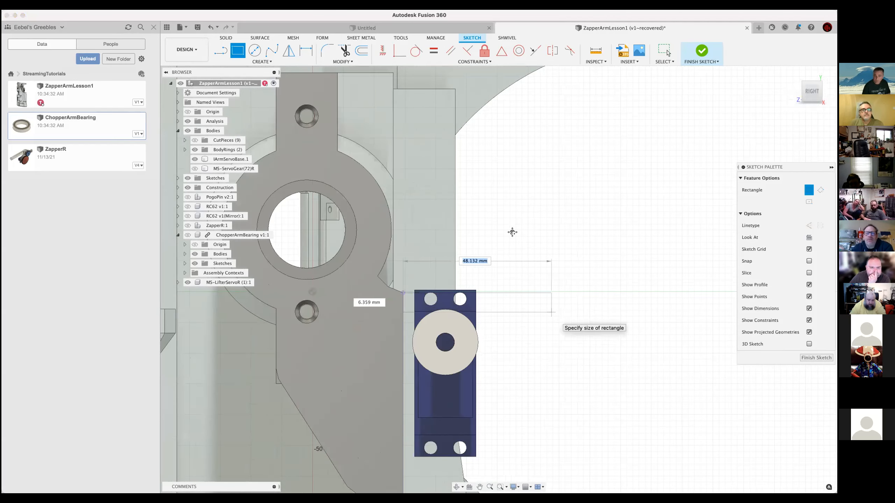
{"action": "scroll", "coordinate": [475, 314], "scroll_direction": "down", "scroll_amount": 5}
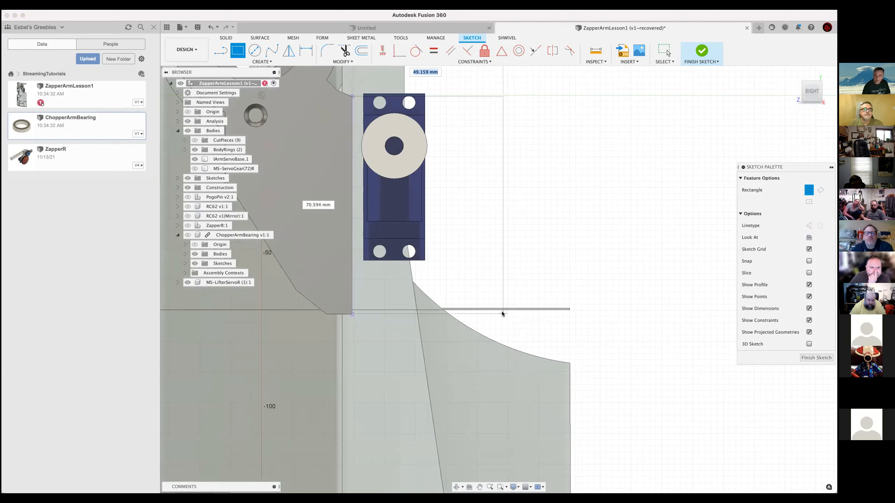
{"action": "key", "text": "Escape"}
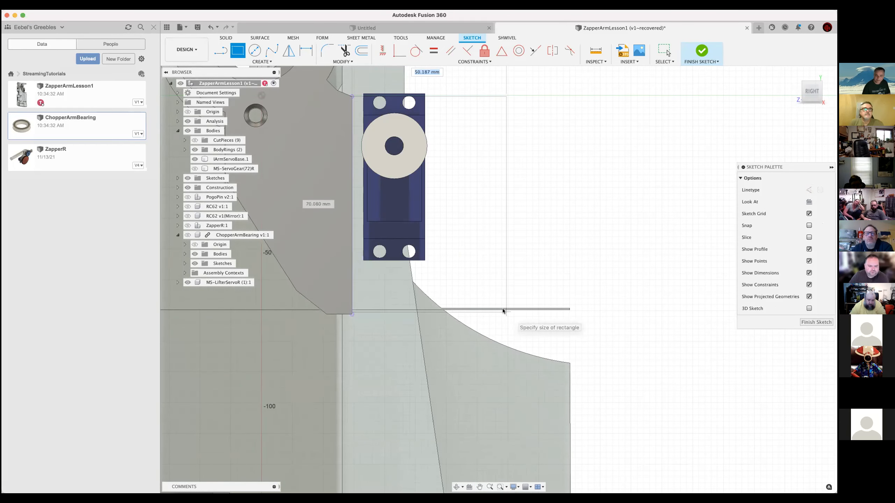
- Try to sketch a rectangle around the servo, starting at the projected edge's upper endpoint, and undo it
{"action": "scroll", "coordinate": [498, 314], "scroll_direction": "down", "scroll_amount": 2}
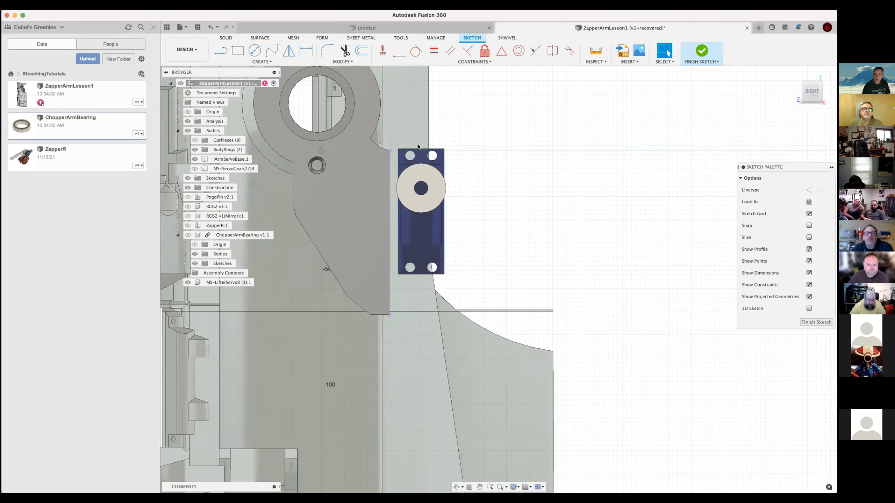
{"action": "left_click", "coordinate": [238, 51]}
{"action": "left_click", "coordinate": [348, 89]}
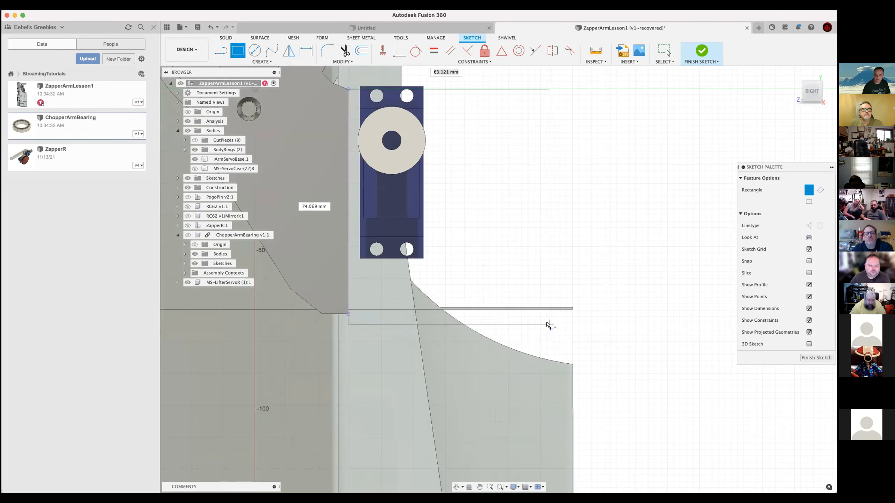
{"action": "left_click", "coordinate": [557, 322]}
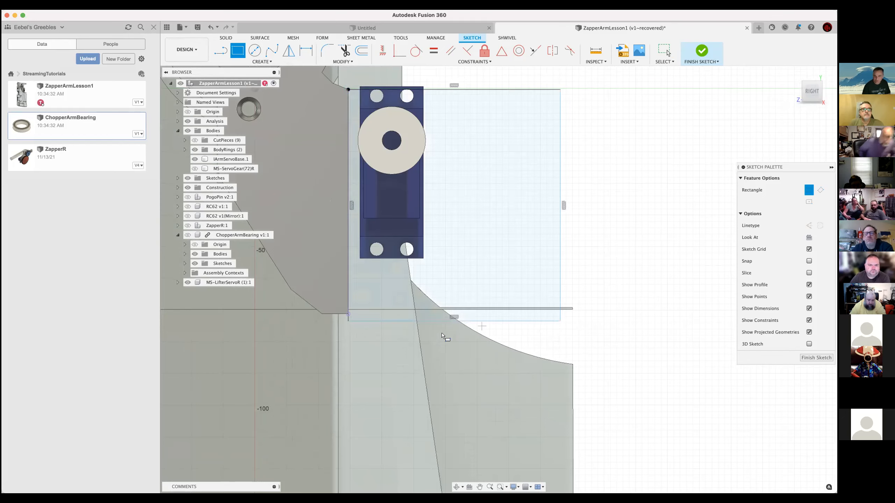
{"action": "key", "text": "Escape"}
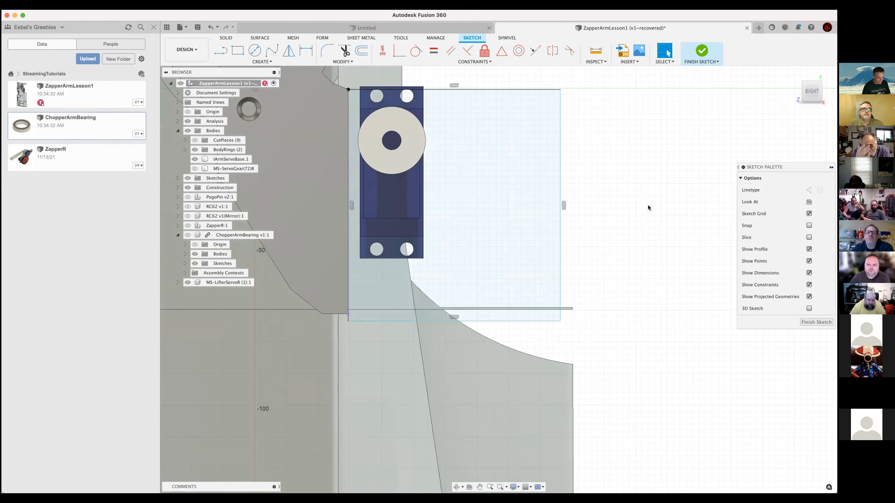
{"action": "key", "text": "super+z"}
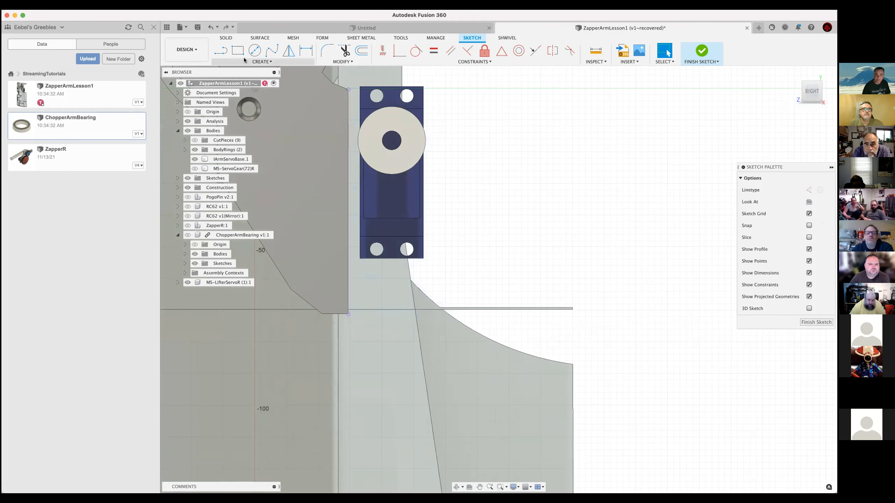
- Sketch three connected lines around the servo from the projected edge's upper endpoint to its lower endpoint, closing the profile
{"action": "key", "text": "l"}
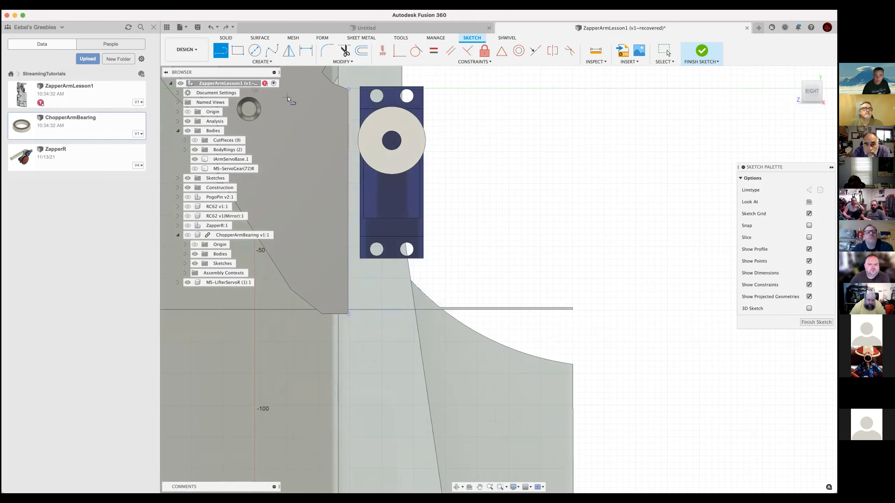
{"action": "left_click", "coordinate": [349, 89]}
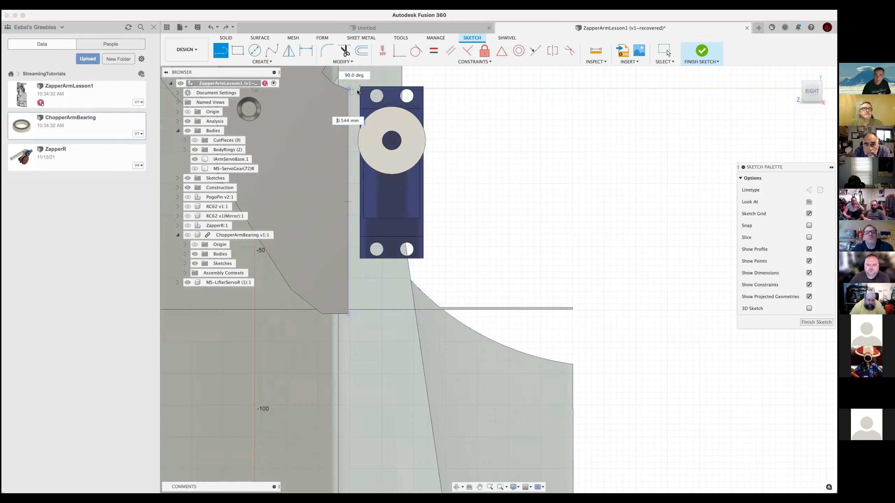
{"action": "left_click", "coordinate": [445, 89]}
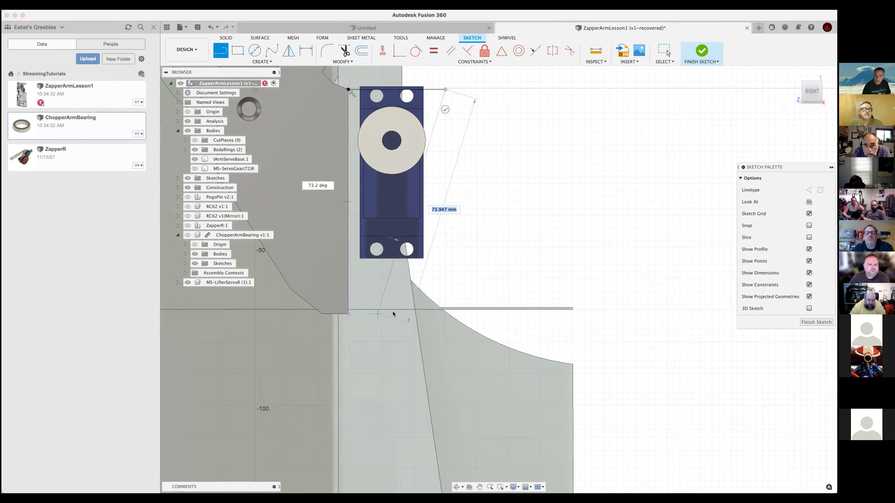
{"action": "left_click", "coordinate": [443, 310]}
{"action": "left_click", "coordinate": [349, 314]}
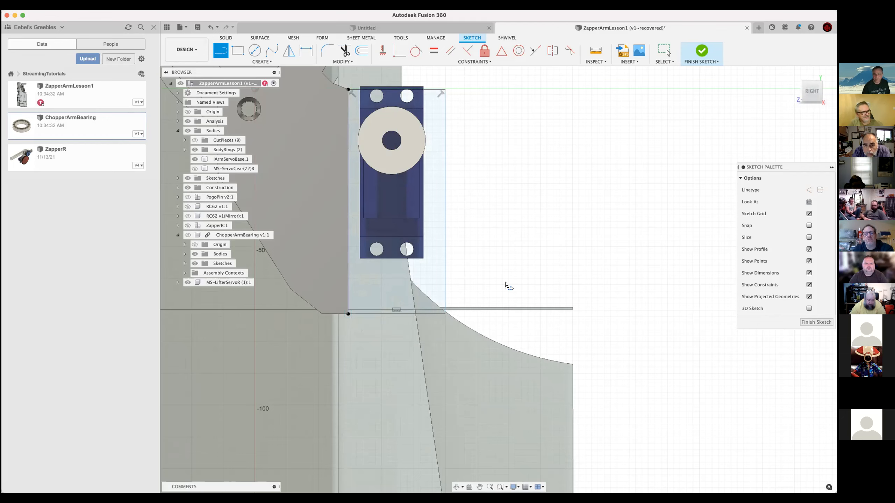
{"action": "key", "text": "Escape"}
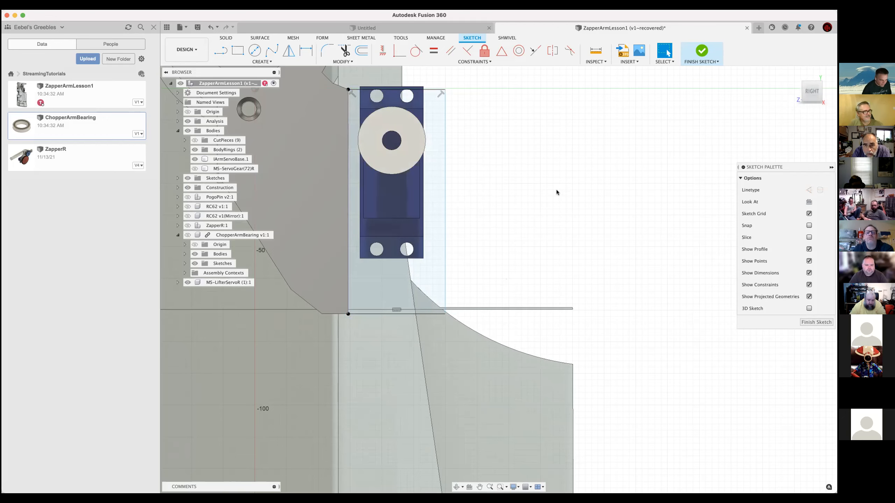
- Convert the projected vertical line along the servo base edge to construction geometry
{"action": "left_click", "coordinate": [348, 212]}
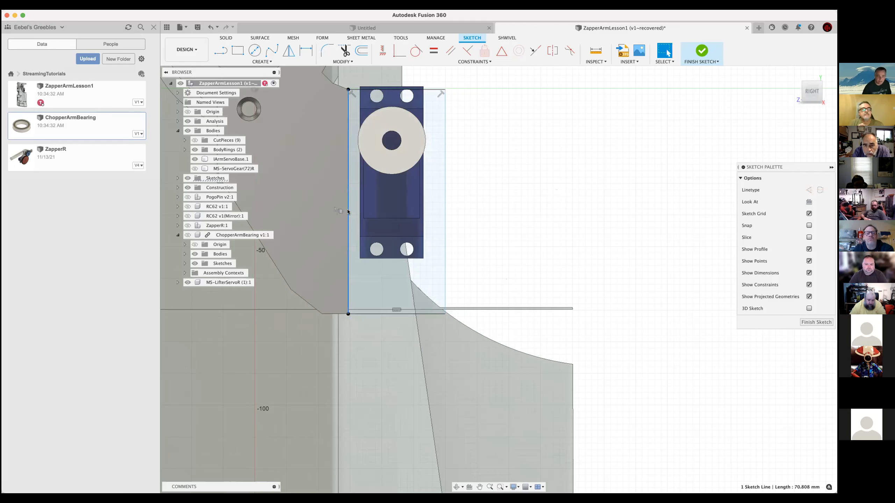
{"action": "key", "text": "x"}
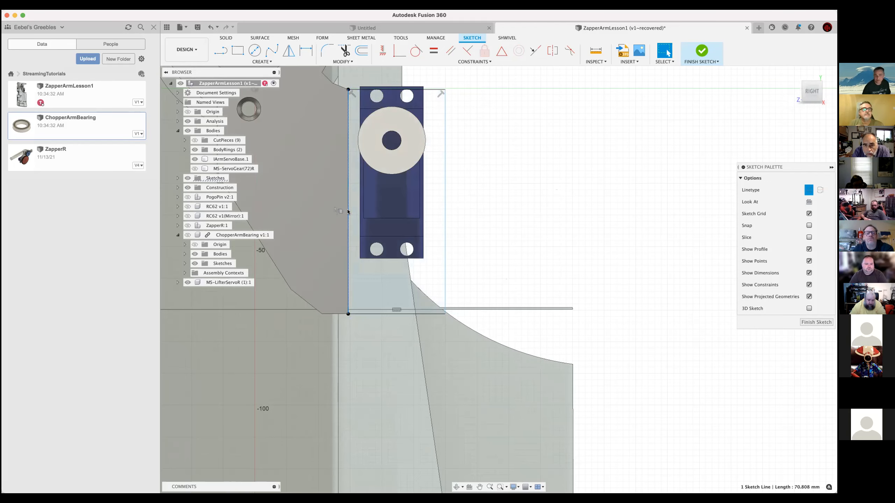
{"action": "scroll", "coordinate": [348, 212], "scroll_direction": "up", "scroll_amount": 5}
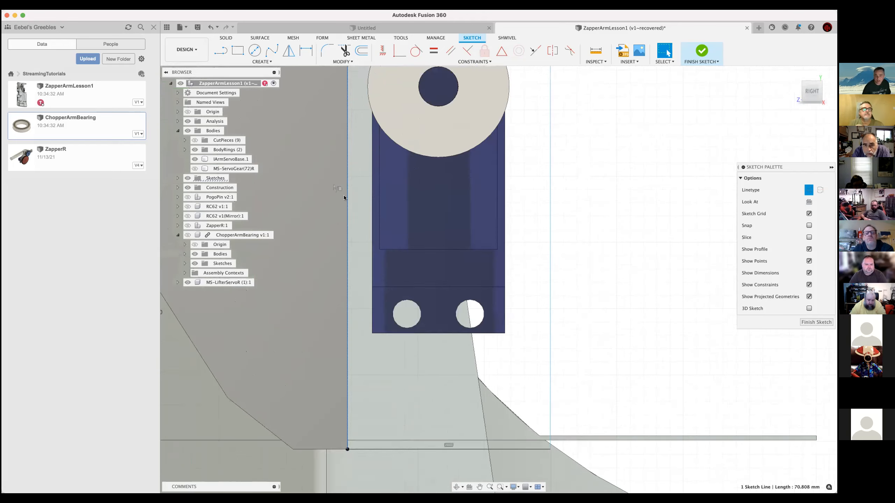
{"action": "scroll", "coordinate": [347, 200], "scroll_direction": "down", "scroll_amount": 3}
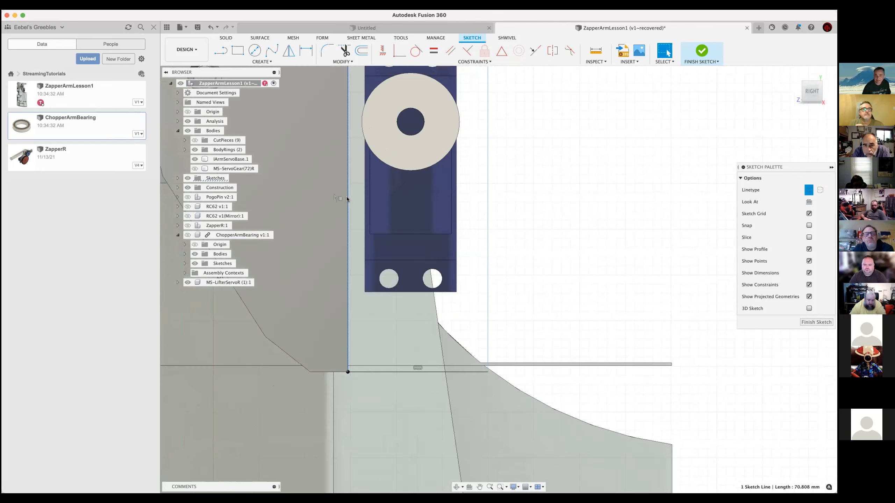
{"action": "scroll", "coordinate": [347, 199], "scroll_direction": "down", "scroll_amount": 1}
{"action": "scroll", "coordinate": [585, 248], "scroll_direction": "down", "scroll_amount": 1}
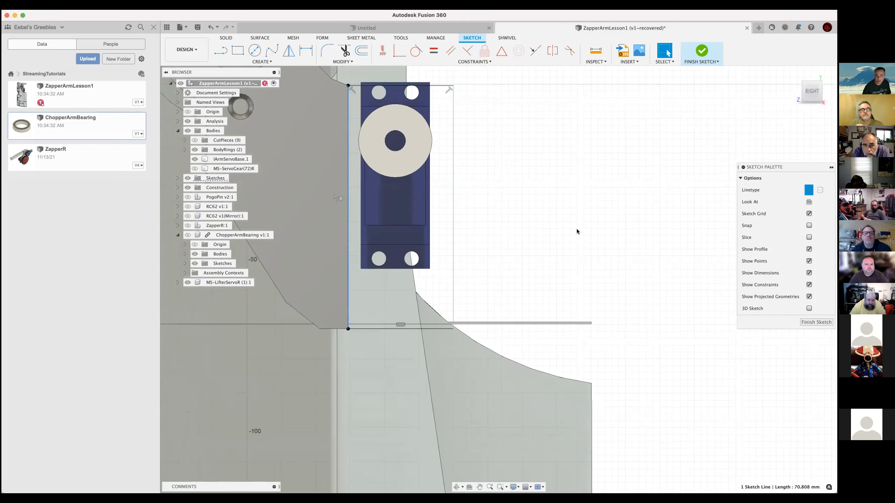
- Draw a line over the projected servo base edge from its lower endpoint to its upper endpoint to close the profile
{"action": "scroll", "coordinate": [576, 228], "scroll_direction": "down", "scroll_amount": 1}
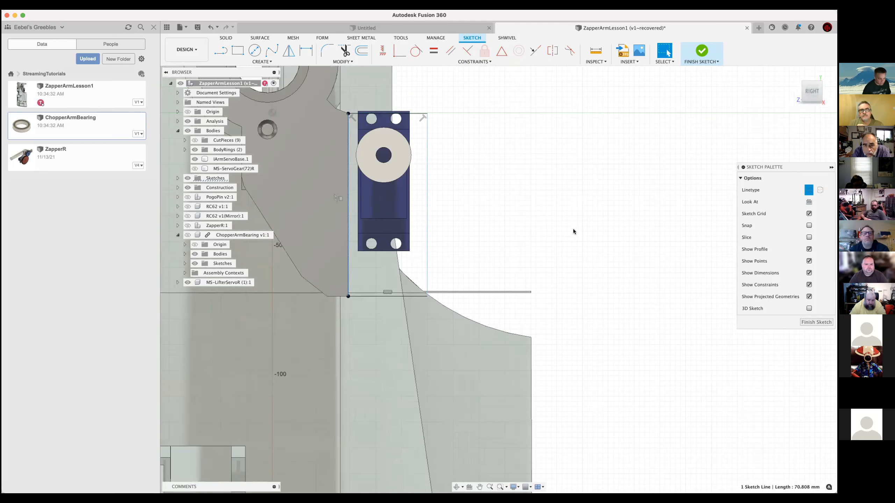
{"action": "key", "text": "l"}
{"action": "left_click", "coordinate": [348, 296]}
{"action": "left_click", "coordinate": [348, 114]}
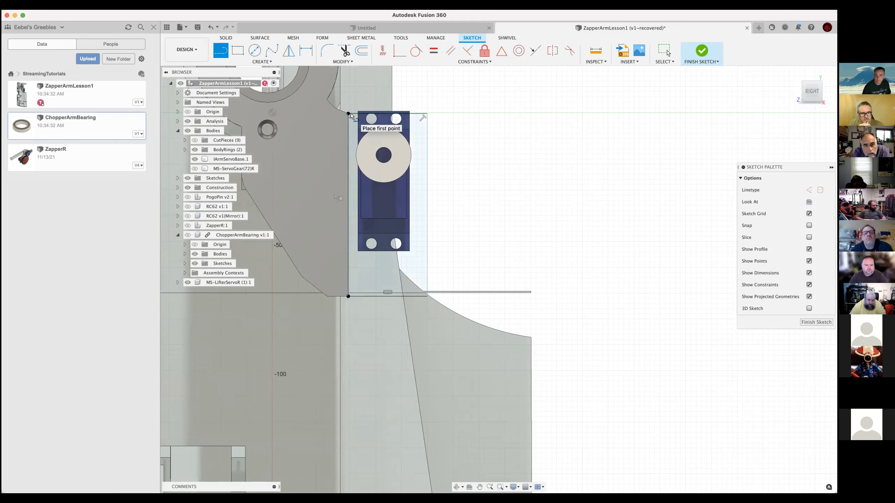
{"action": "key", "text": "Escape"}
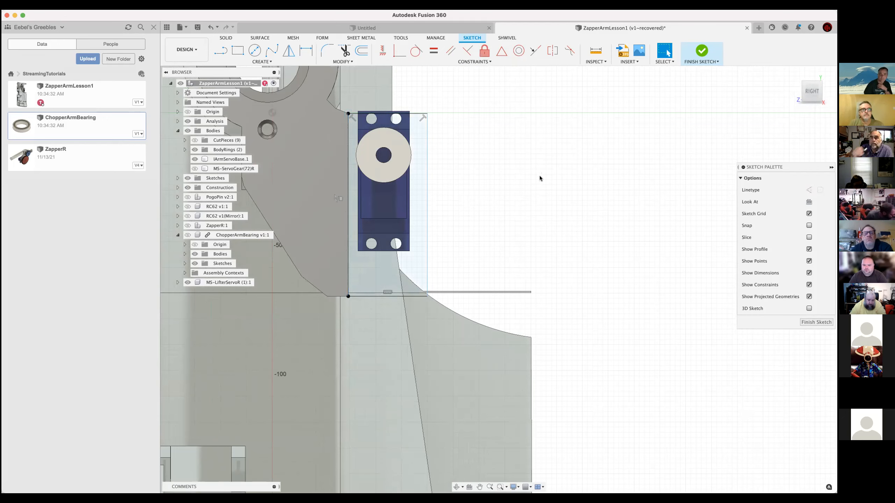
{"action": "left_click", "coordinate": [323, 117]}
{"action": "key", "text": "Escape"}
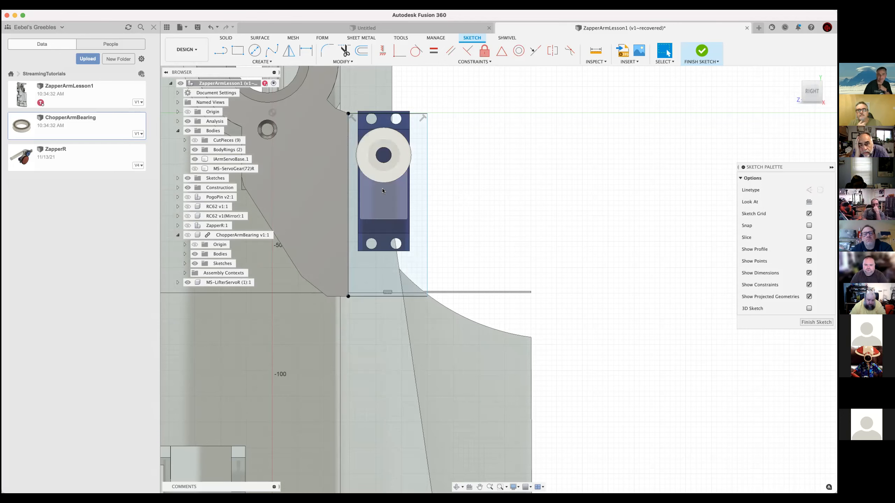
{"action": "left_click", "coordinate": [338, 193]}
{"action": "key", "text": "Escape"}
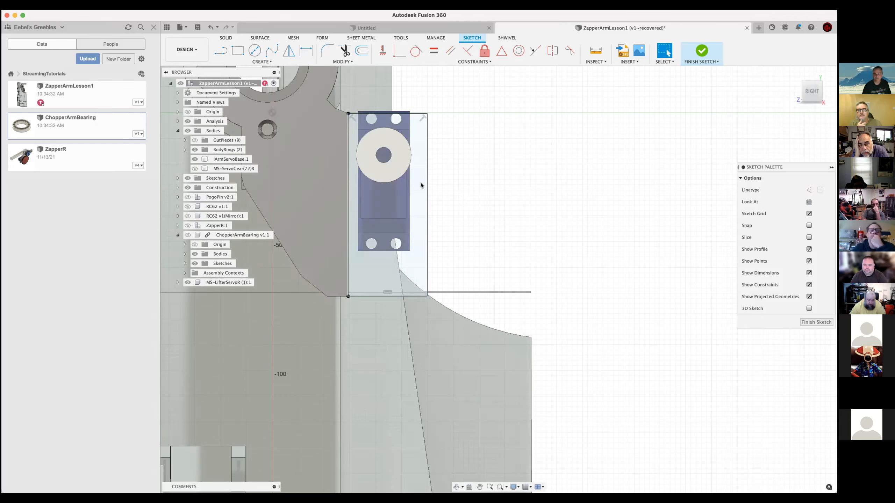
{"action": "left_click", "coordinate": [393, 114]}
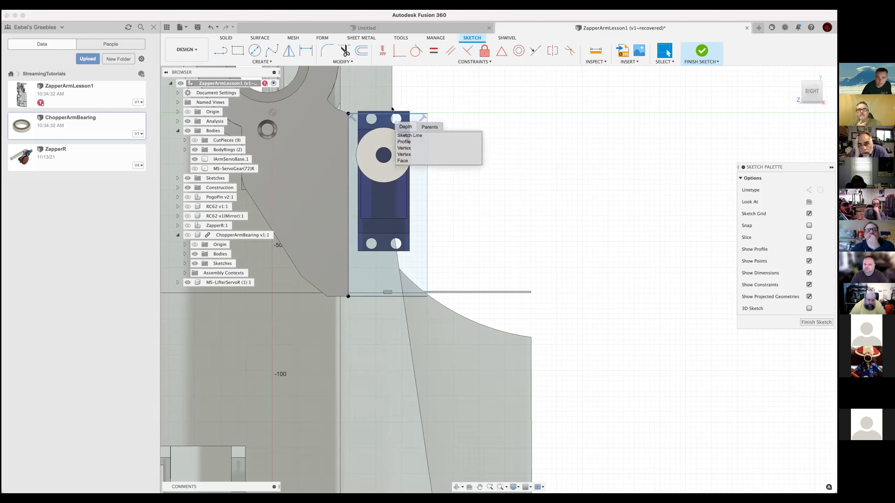
{"action": "left_click", "coordinate": [456, 103]}
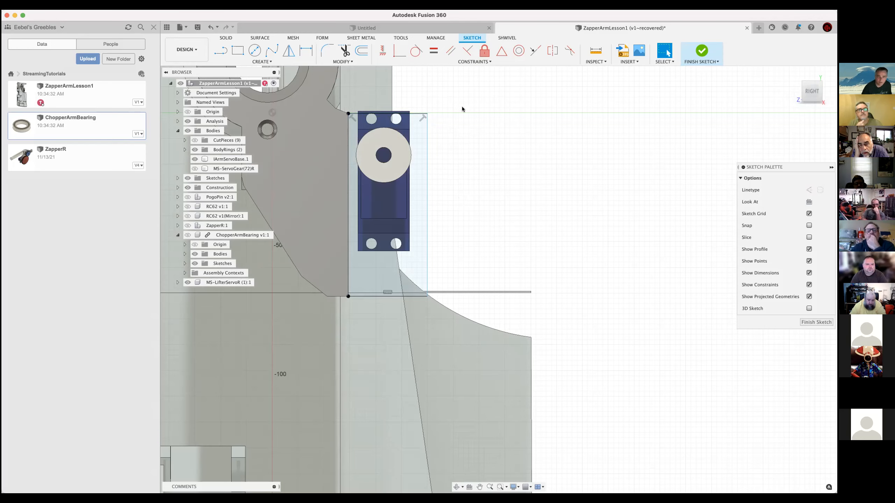
- Move the profile's outer vertical line inward so it sits just outside the servo's outer edge
{"action": "middle_click_drag", "start_coordinate": [466, 115], "coordinate": [524, 226]}
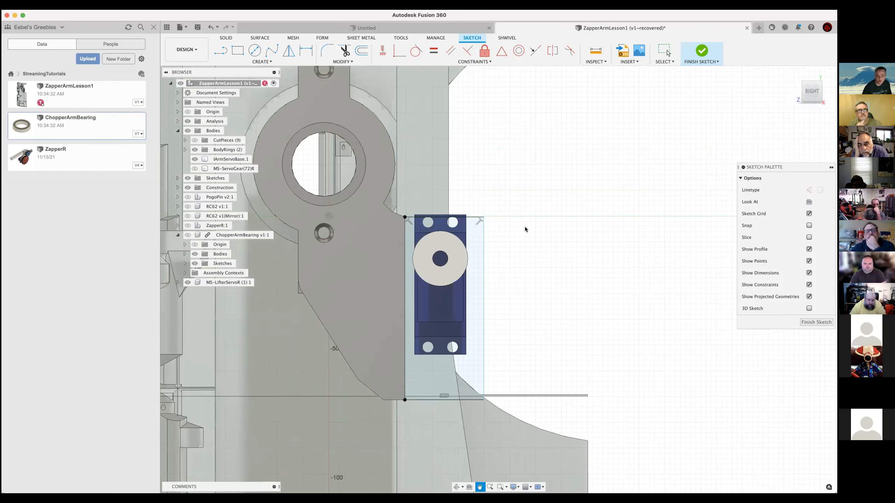
{"action": "middle_click_drag", "start_coordinate": [524, 227], "coordinate": [524, 227]}
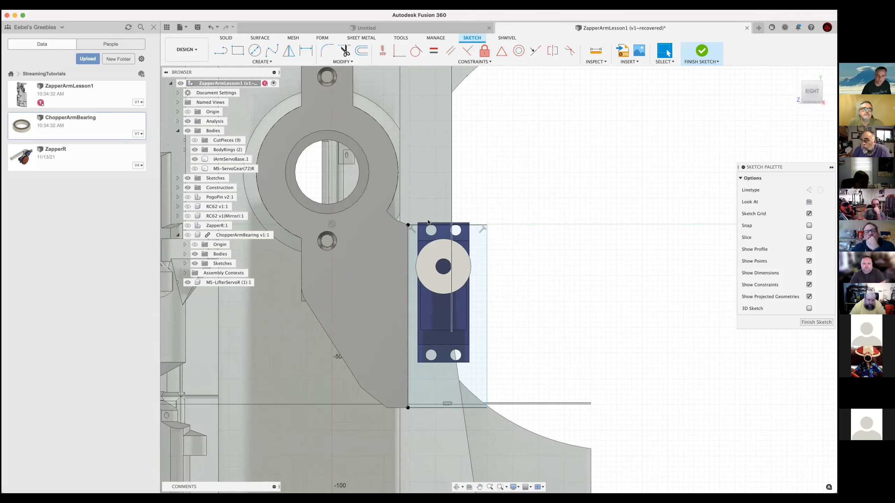
{"action": "scroll", "coordinate": [410, 232], "scroll_direction": "up", "scroll_amount": 1}
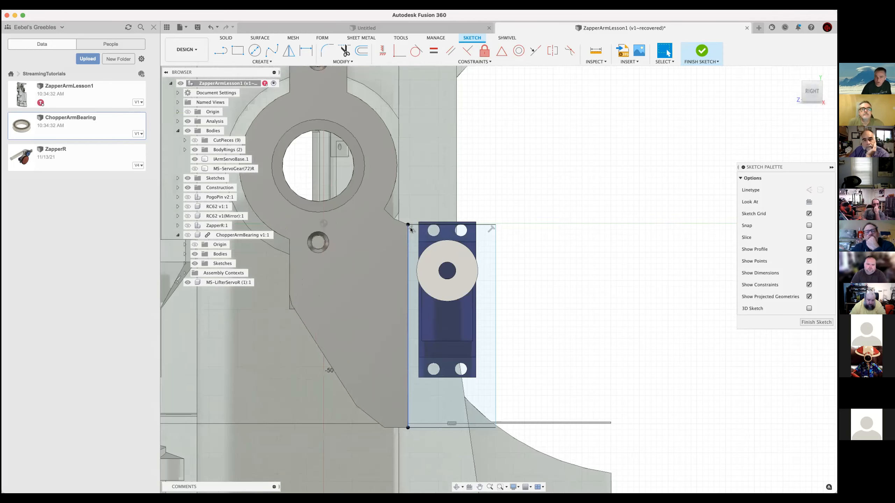
{"action": "scroll", "coordinate": [411, 230], "scroll_direction": "up", "scroll_amount": 2}
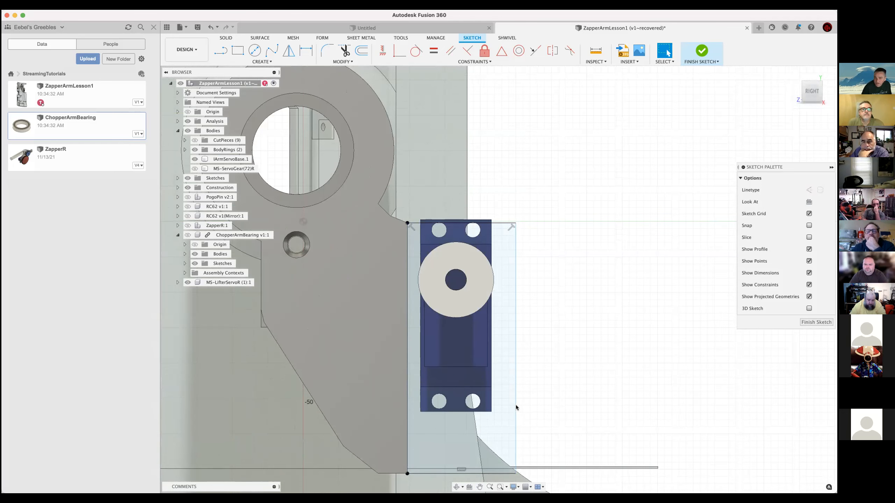
{"action": "mouse_move", "coordinate": [514, 406]}
{"action": "left_mouse_down"}
{"action": "mouse_move", "coordinate": [542, 405]}
{"action": "mouse_move", "coordinate": [494, 399]}
{"action": "left_mouse_up"}
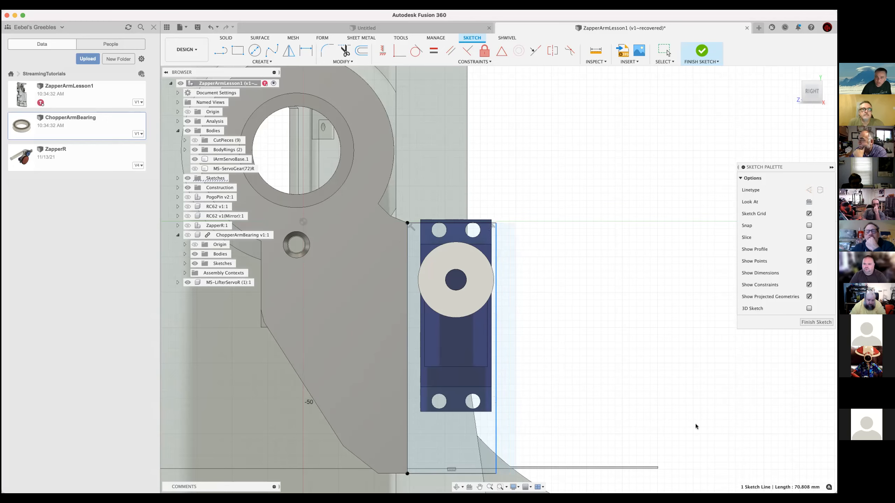
- Try to dimension the profile's inner vertical line against its upper line, and the length of its outer vertical line
{"action": "left_click", "coordinate": [408, 428]}
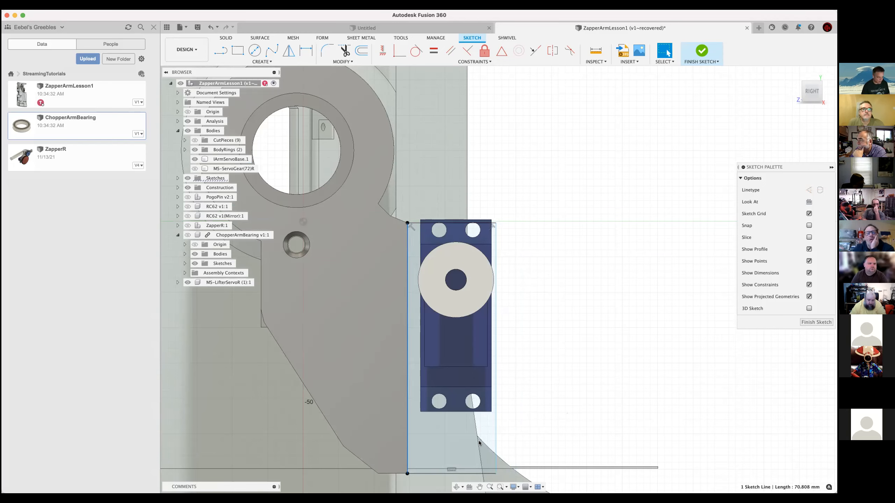
{"action": "key", "text": "d"}
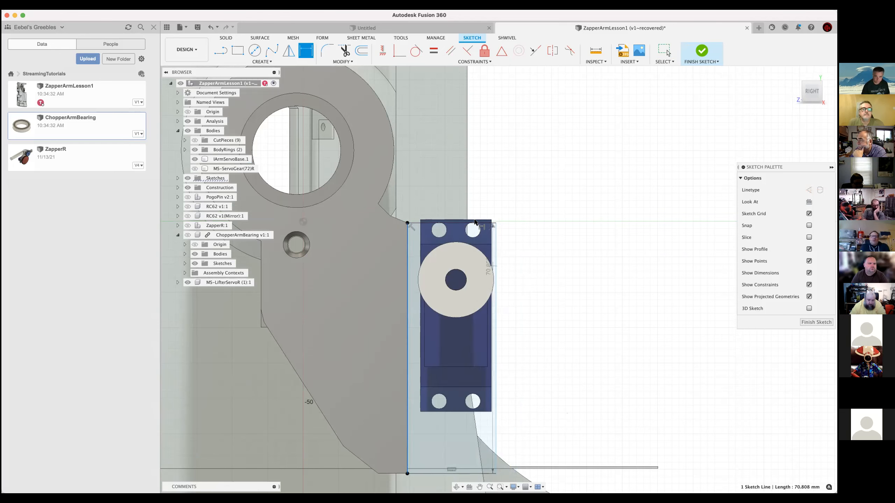
{"action": "left_click", "coordinate": [477, 223]}
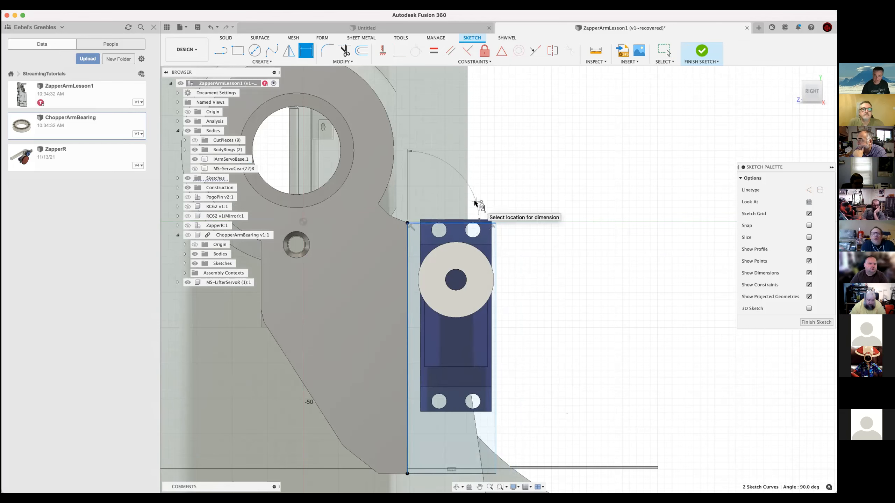
{"action": "left_click", "coordinate": [475, 203]}
{"action": "left_click", "coordinate": [473, 261]}
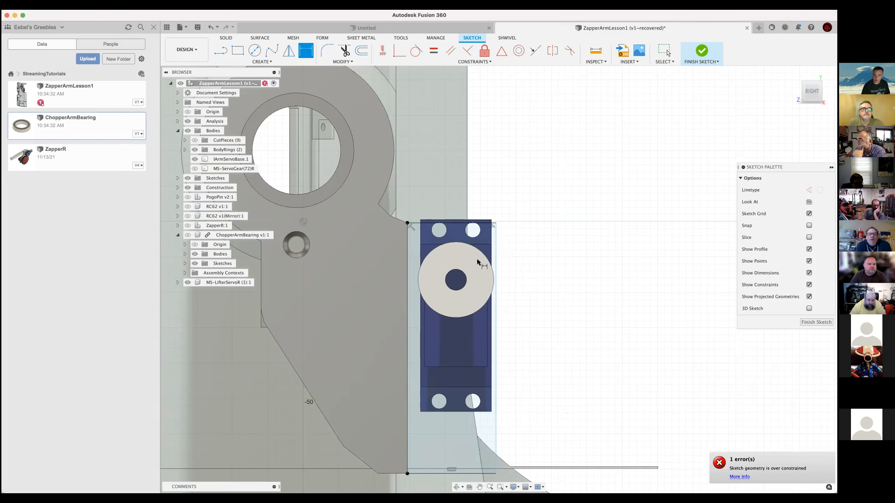
{"action": "left_click", "coordinate": [496, 278]}
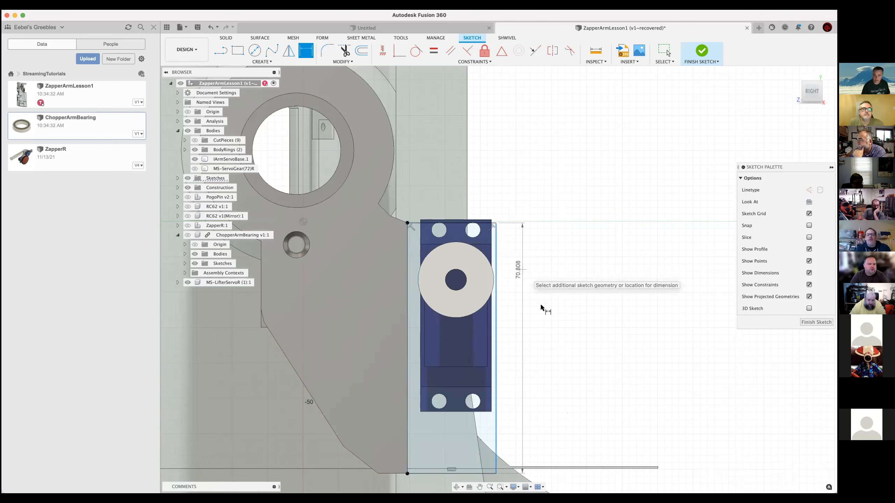
{"action": "key", "text": "Escape"}
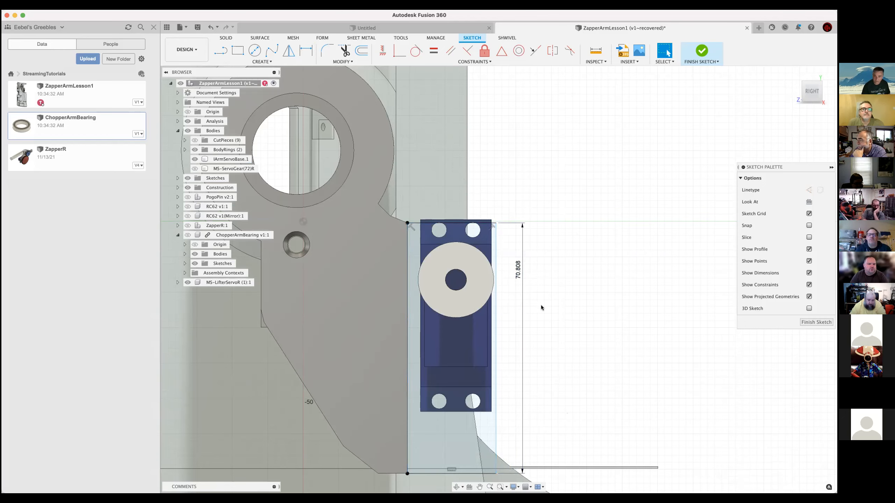
{"action": "key", "text": "Escape"}
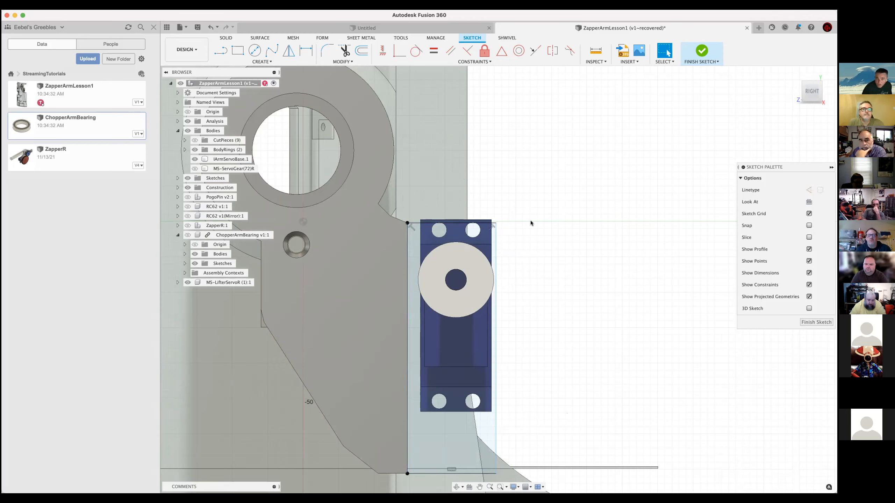
- Sketch a horizontal line about 30 mm long just above the servo's upper end, spanning past both vertical profile lines
{"action": "left_click", "coordinate": [404, 221]}
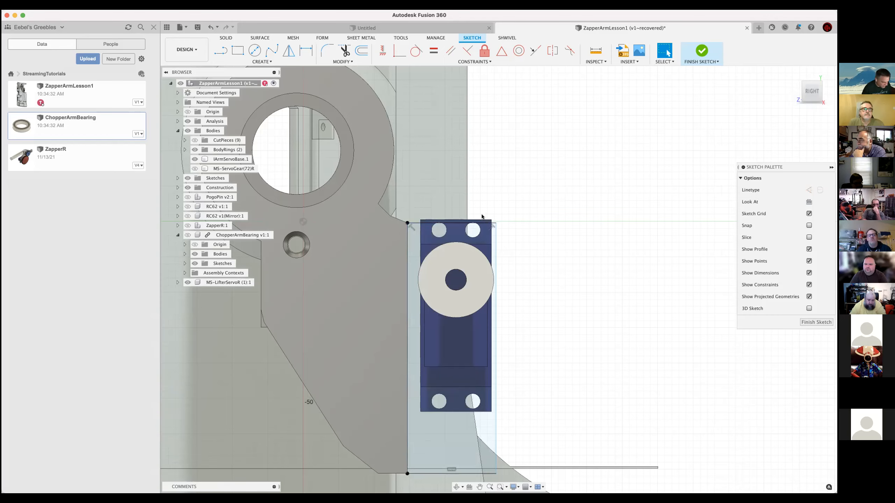
{"action": "left_click", "coordinate": [229, 159]}
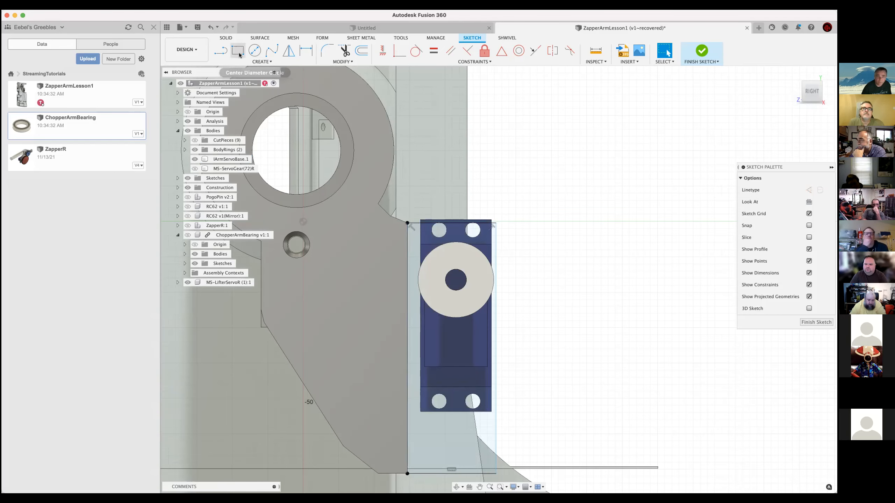
{"action": "key", "text": "l"}
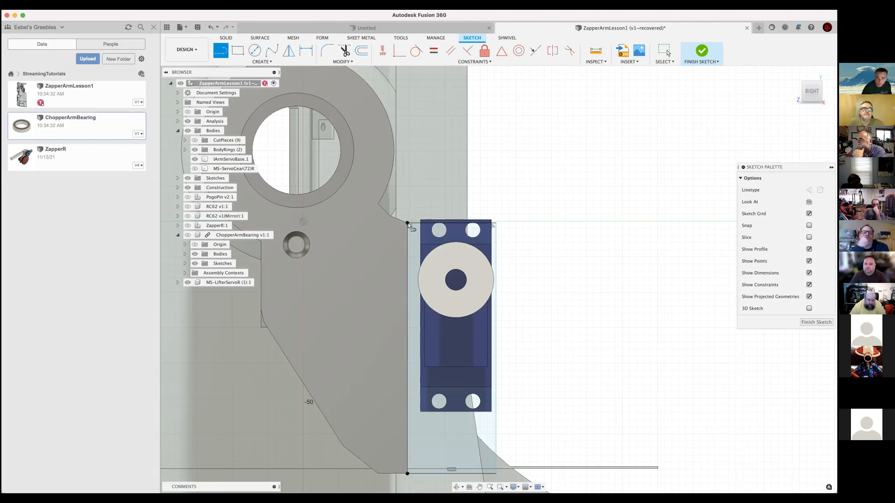
{"action": "left_click", "coordinate": [408, 223]}
{"action": "key", "text": "Escape"}
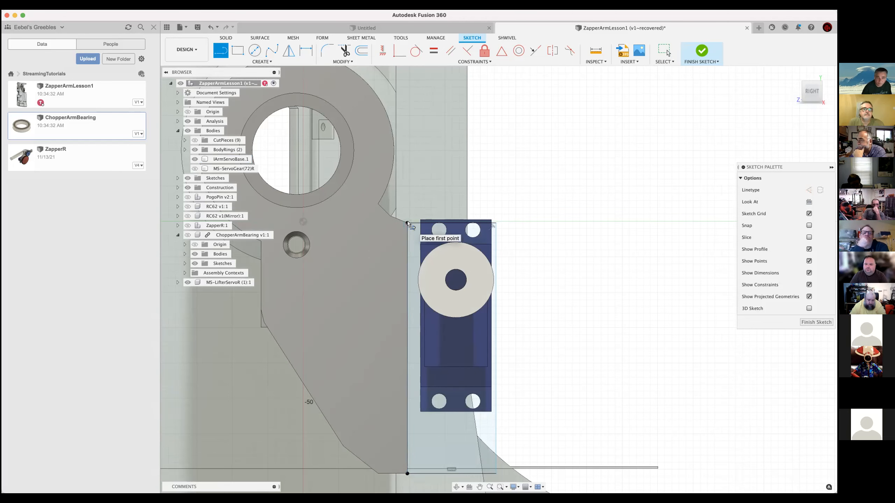
{"action": "left_click", "coordinate": [400, 205]}
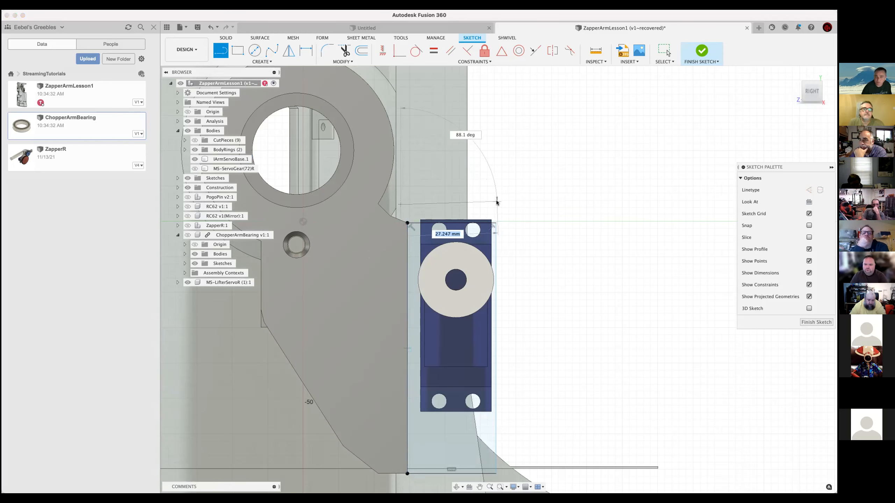
{"action": "left_click", "coordinate": [506, 204]}
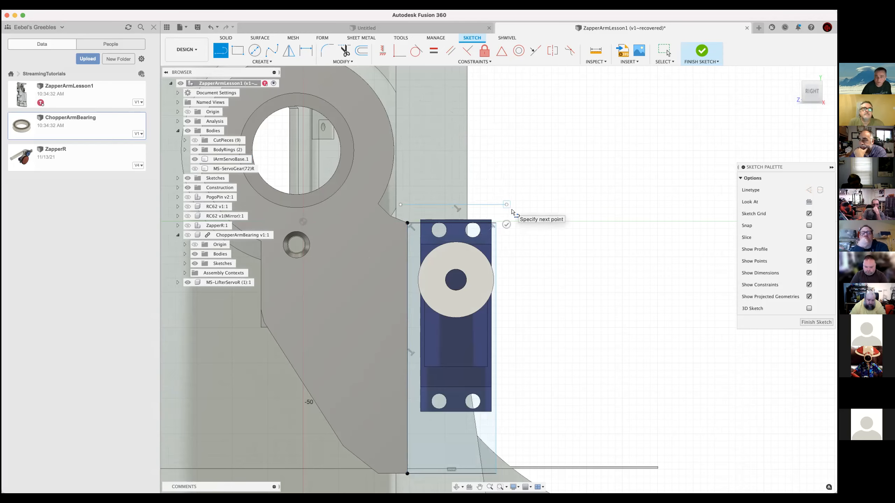
{"action": "key", "text": "Escape"}
{"action": "left_click_drag", "start_coordinate": [492, 207], "coordinate": [492, 215]}
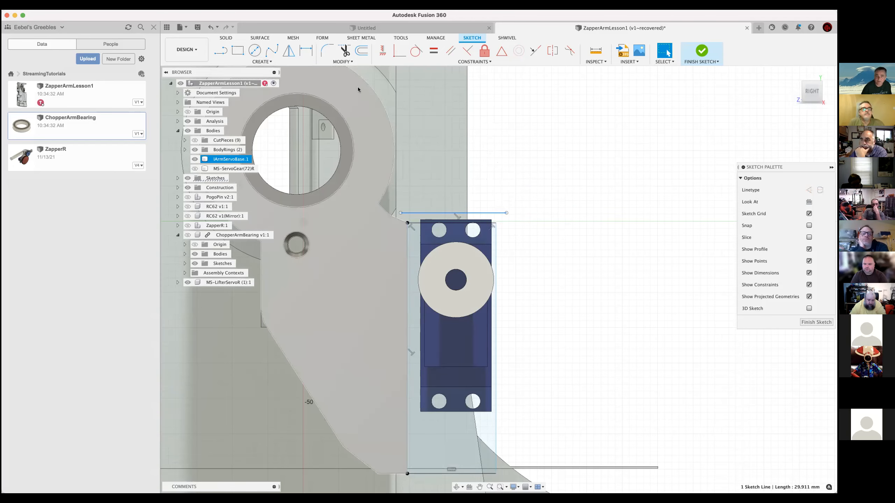
- Extend the profile's inner and outer vertical lines up to the new horizontal line above the servo
{"action": "left_click", "coordinate": [341, 62]}
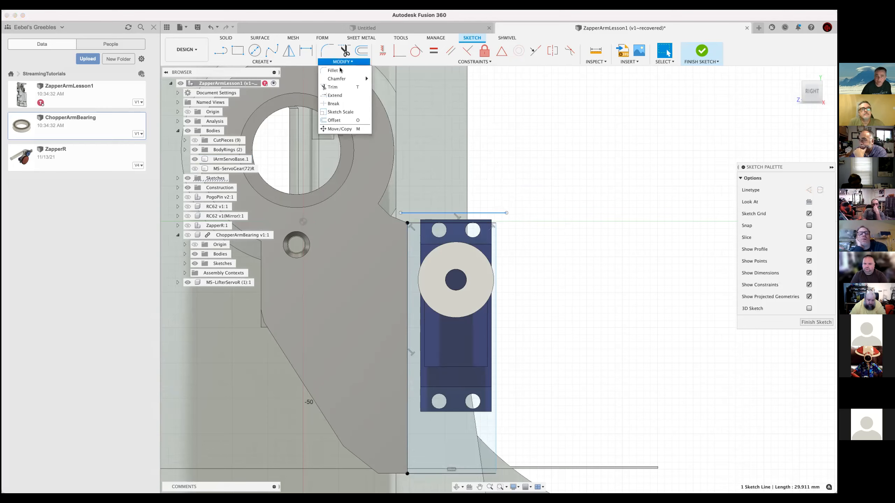
{"action": "left_click", "coordinate": [339, 96]}
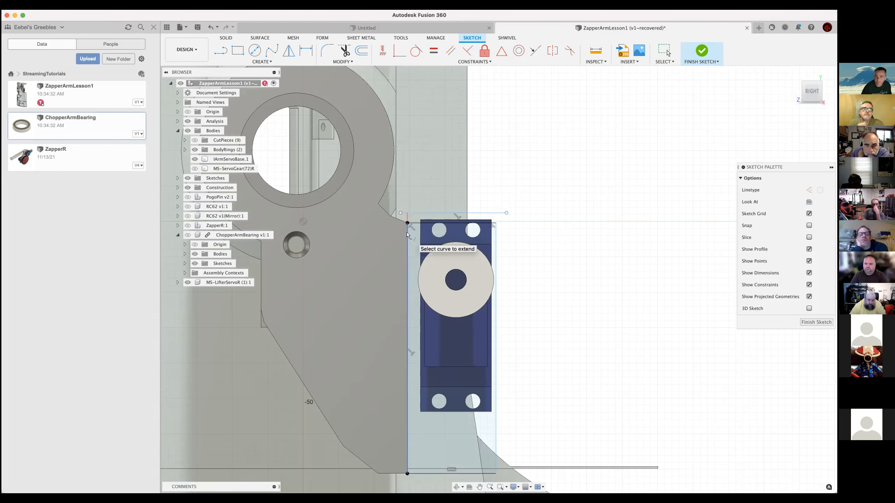
{"action": "left_click", "coordinate": [408, 236]}
{"action": "left_click", "coordinate": [494, 241]}
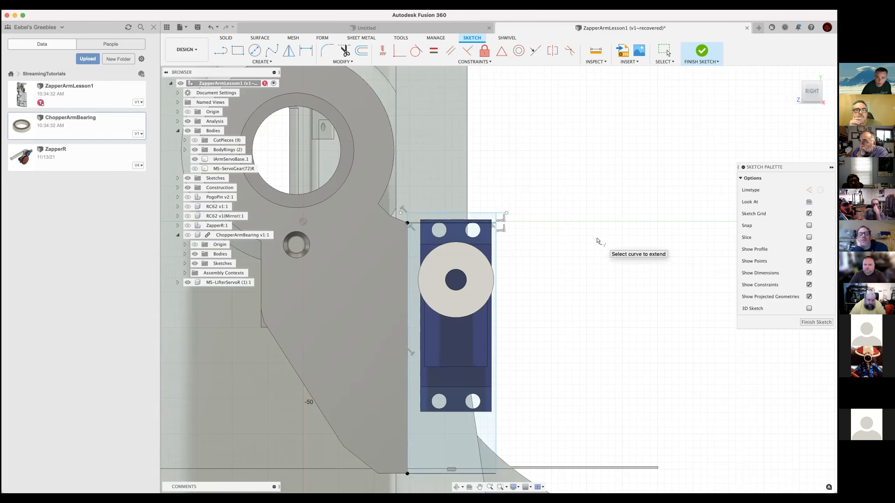
- Trim the overhanging ends of the new upper line and remove the old upper line crossing the servo
{"action": "key", "text": "t"}
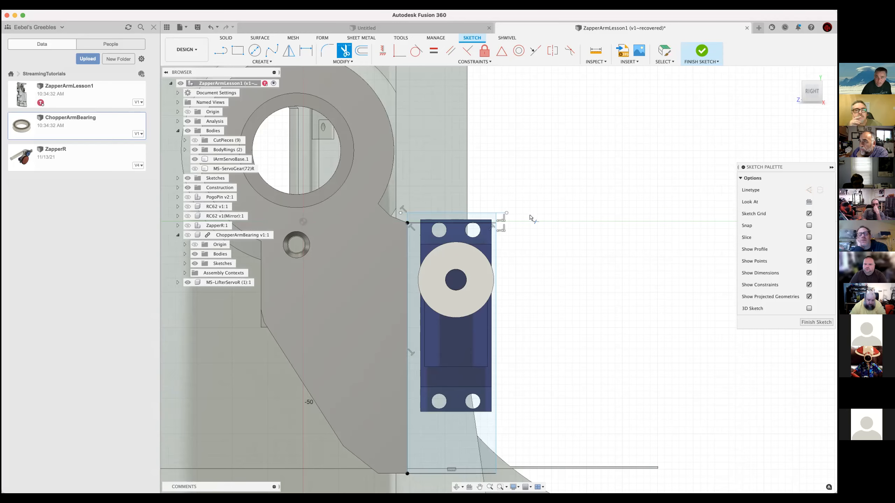
{"action": "left_click", "coordinate": [502, 213]}
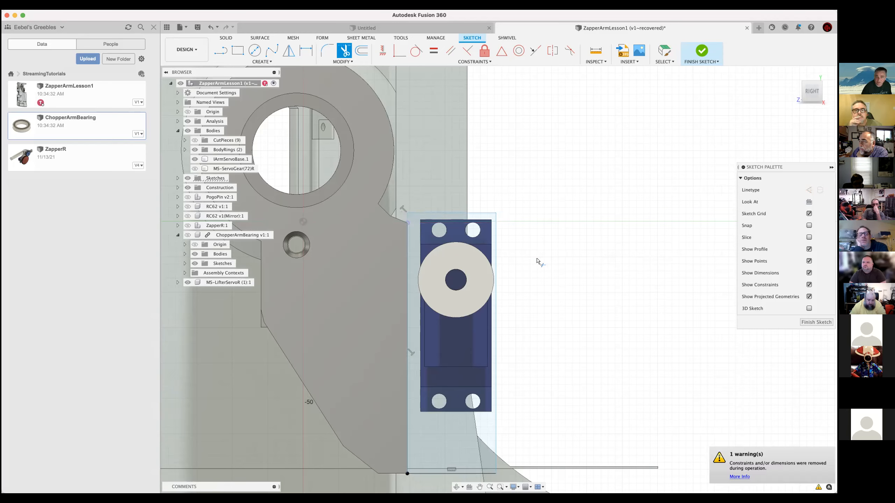
{"action": "key", "text": "Escape"}
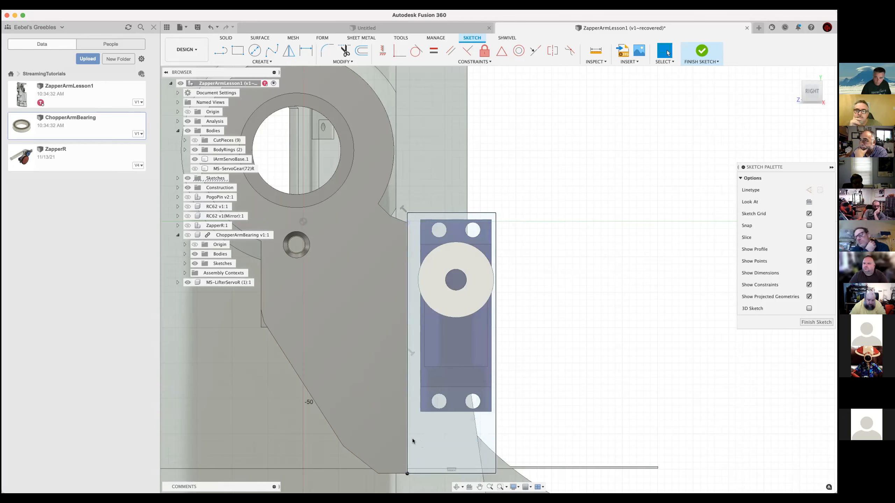
- Sketch a horizontal line across the profile just below the servo's lower end, overshooting both vertical lines
{"action": "key", "text": "l"}
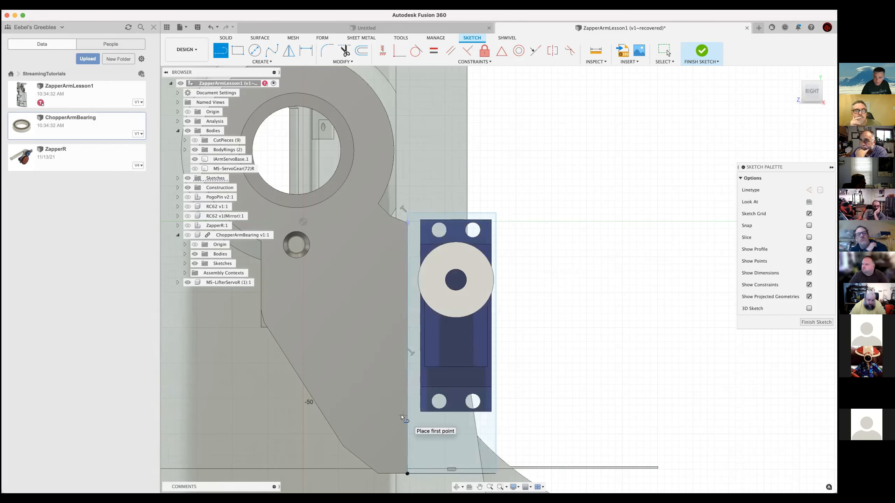
{"action": "left_click", "coordinate": [589, 416]}
{"action": "key", "text": "Escape"}
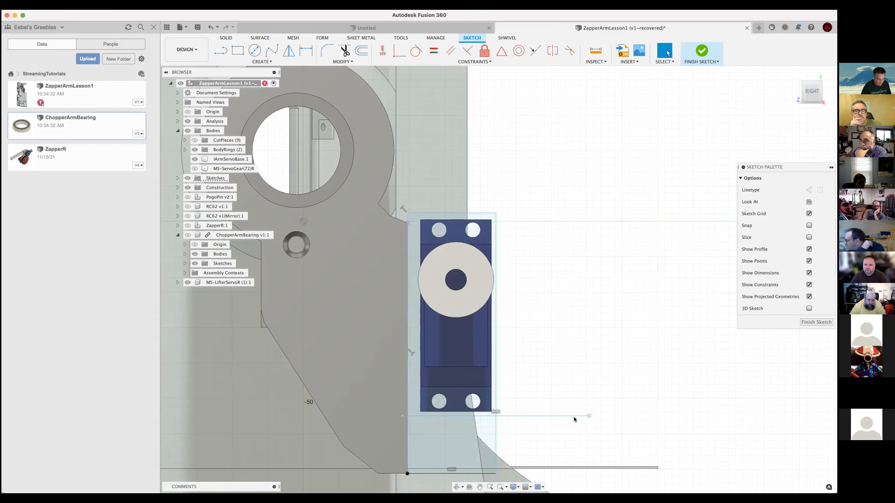
- Trim the new lower line's overhanging ends and the profile lines below it, leaving a closed rectangle around the servo
{"action": "key", "text": "t"}
{"action": "left_click", "coordinate": [543, 416]}
{"action": "left_click", "coordinate": [497, 437]}
{"action": "left_click", "coordinate": [458, 473]}
{"action": "left_click", "coordinate": [403, 415]}
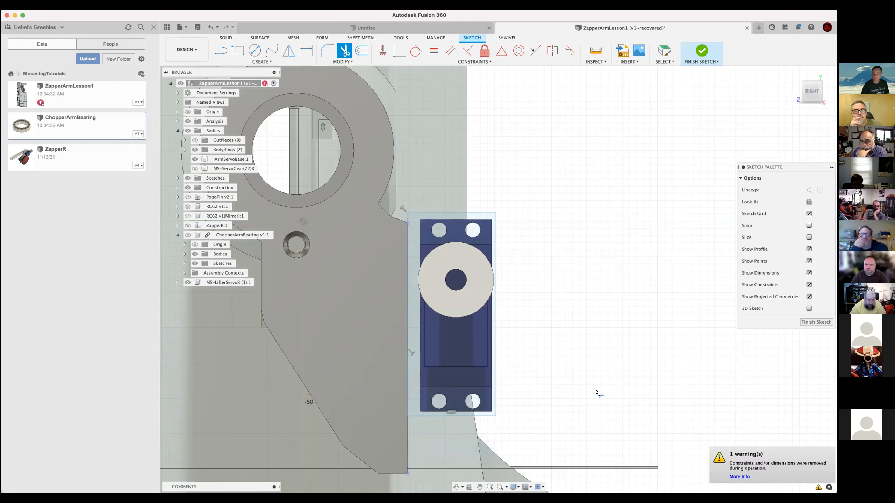
{"action": "key", "text": "Escape"}
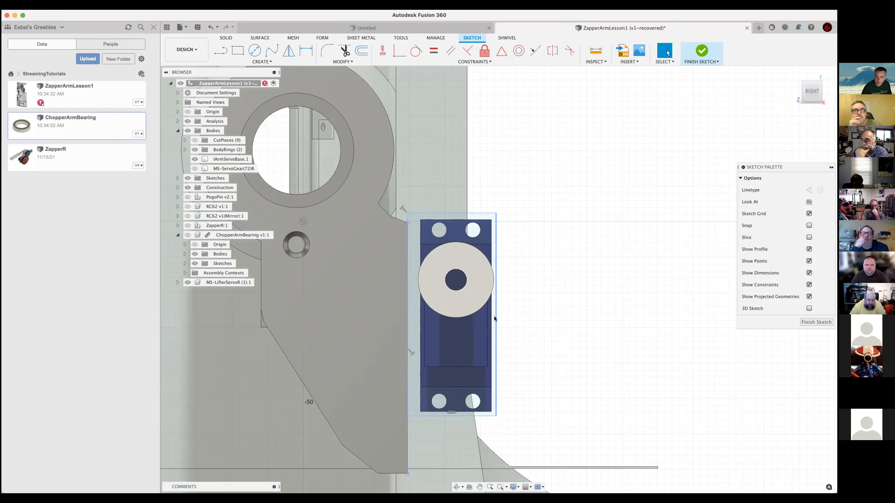
{"action": "key", "text": "l"}
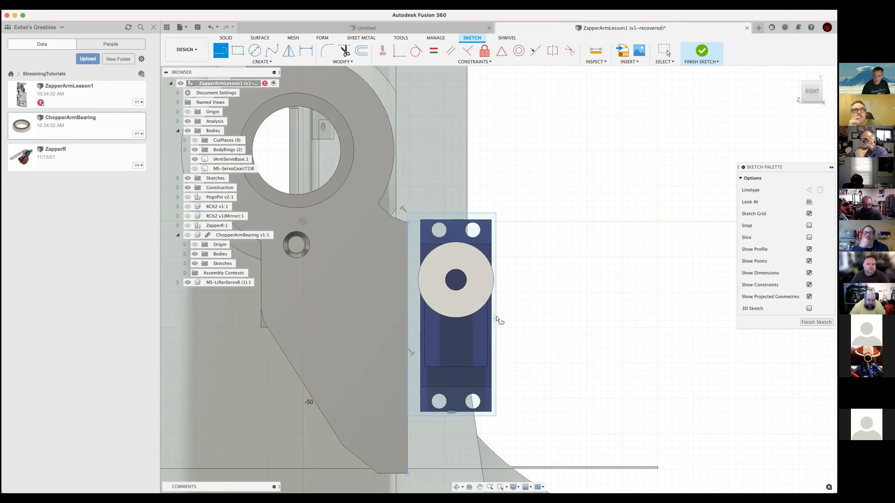
{"action": "left_click", "coordinate": [496, 315]}
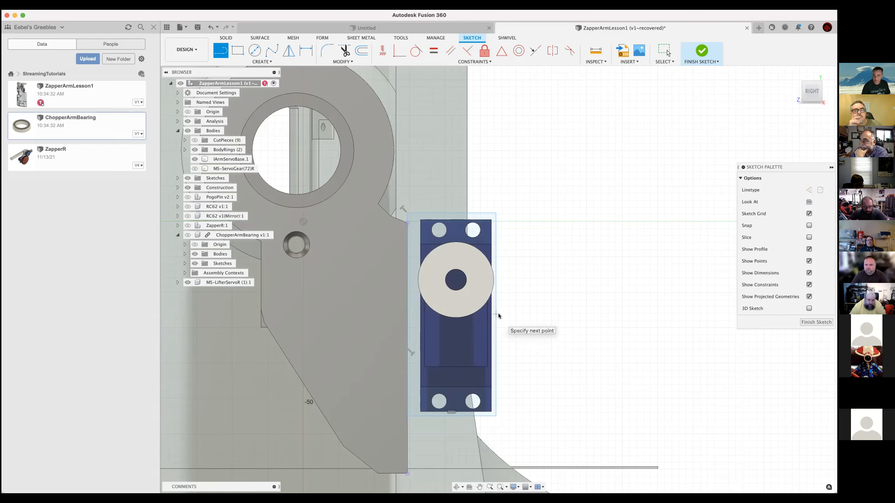
{"action": "left_click", "coordinate": [543, 314]}
{"action": "key", "text": "Escape"}
{"action": "left_click", "coordinate": [535, 314]}
{"action": "key", "text": "x"}
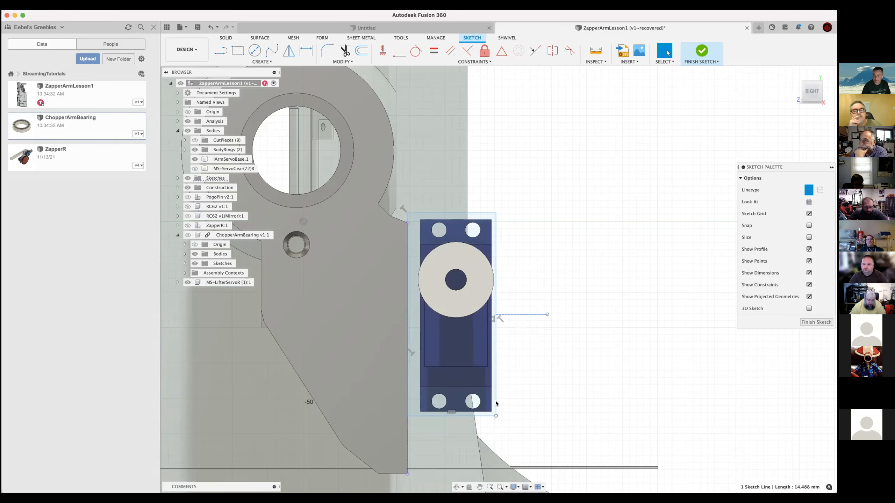
{"action": "key", "text": "Delete"}
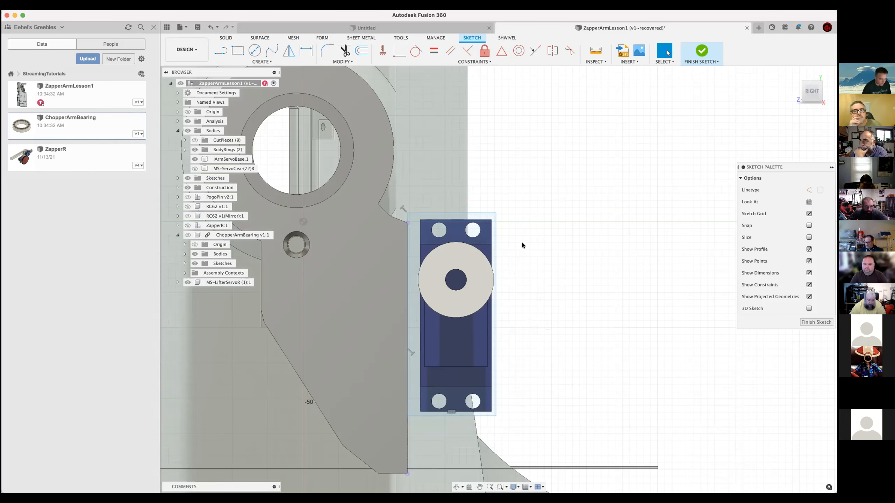
- Project the servo's four mounting-hole circles into the sketch
{"action": "key", "text": "p"}
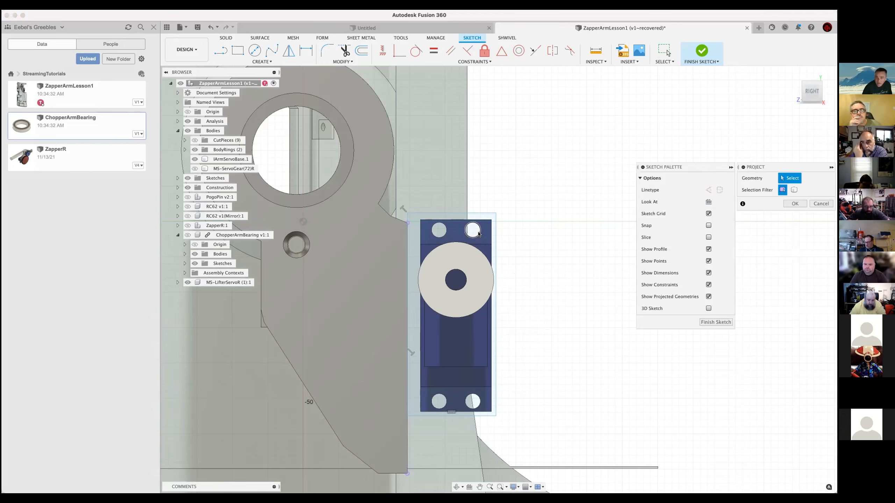
{"action": "left_click", "coordinate": [478, 233]}
{"action": "left_click", "coordinate": [440, 233]}
{"action": "left_click", "coordinate": [440, 402]}
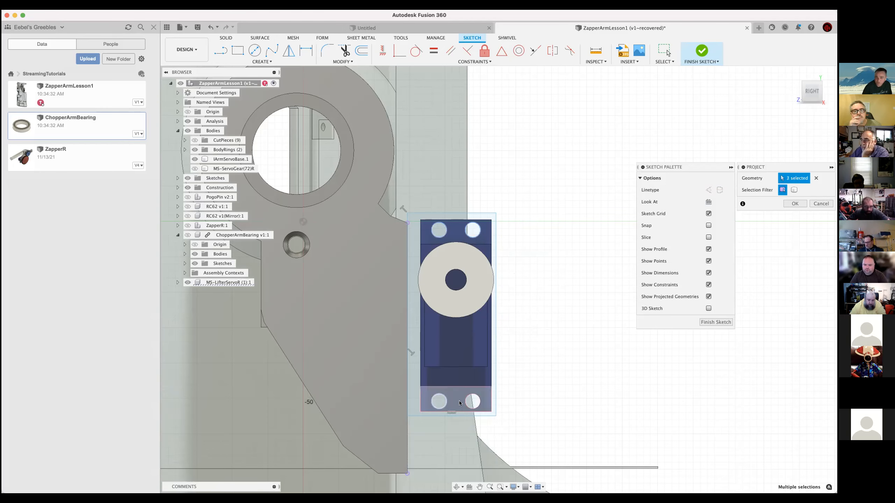
{"action": "left_click", "coordinate": [475, 404]}
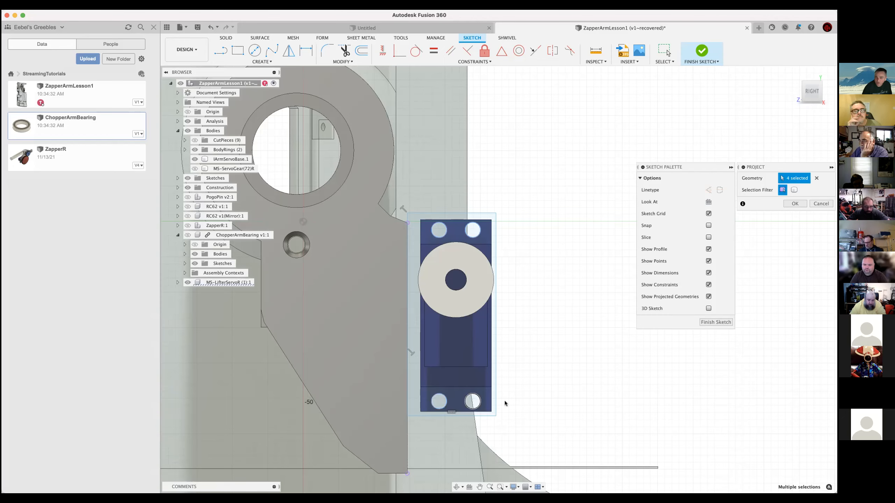
{"action": "left_click", "coordinate": [796, 204]}
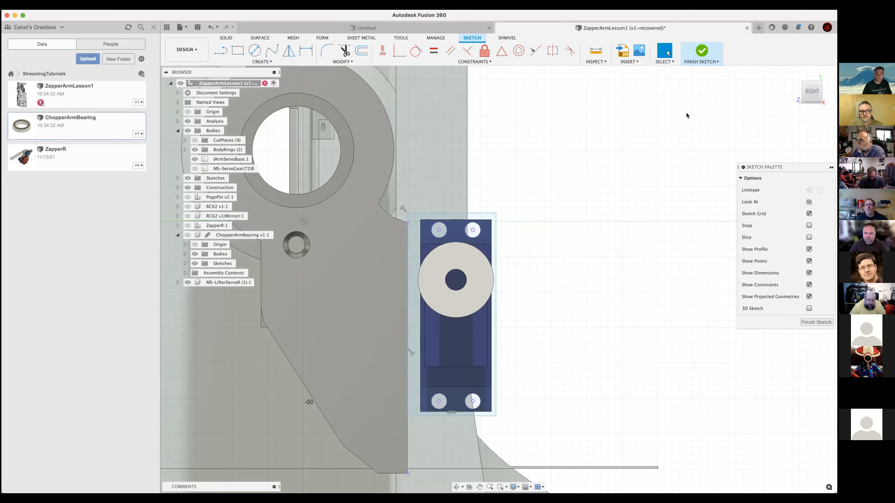
- Leave the StreamingTutorials project and open the Chopper project's file list
{"action": "left_click", "coordinate": [37, 28]}
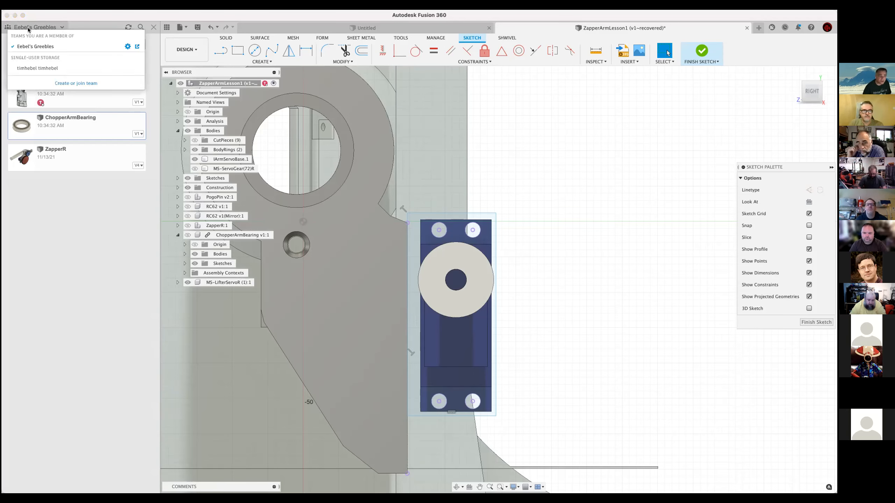
{"action": "left_click", "coordinate": [45, 202]}
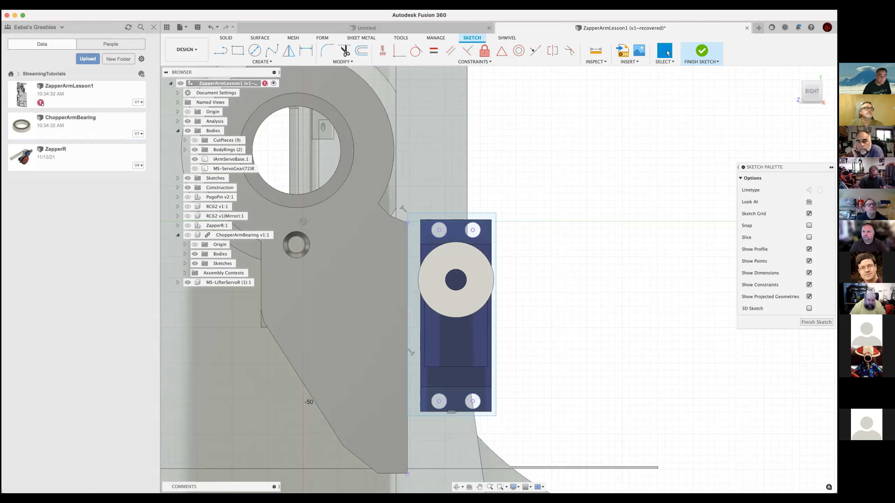
{"action": "left_click", "coordinate": [11, 74]}
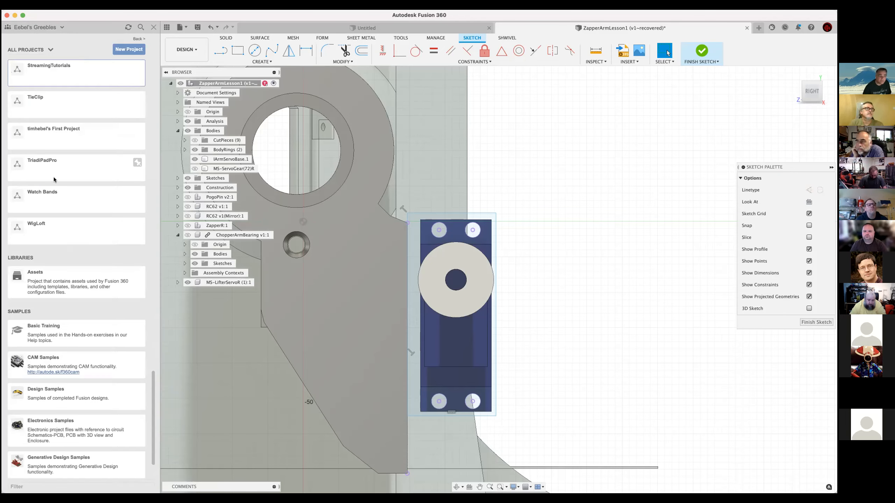
{"action": "scroll", "coordinate": [54, 179], "scroll_direction": "up", "scroll_amount": 10}
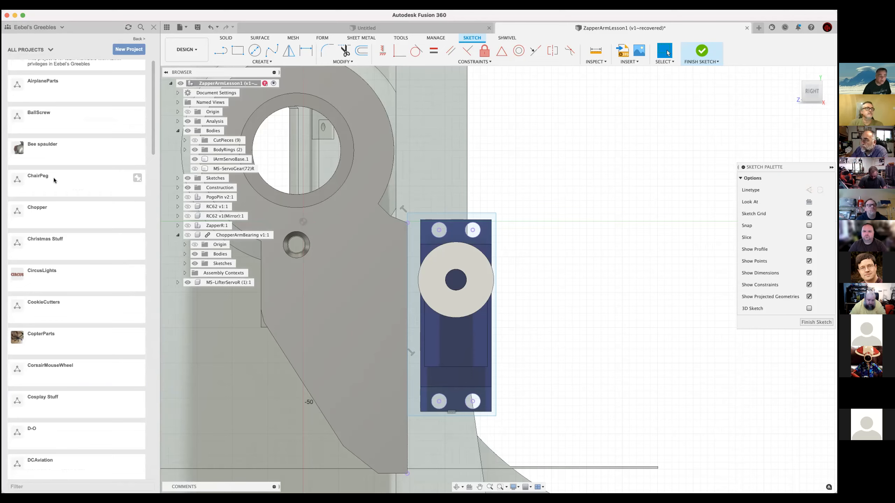
{"action": "left_click", "coordinate": [58, 208]}
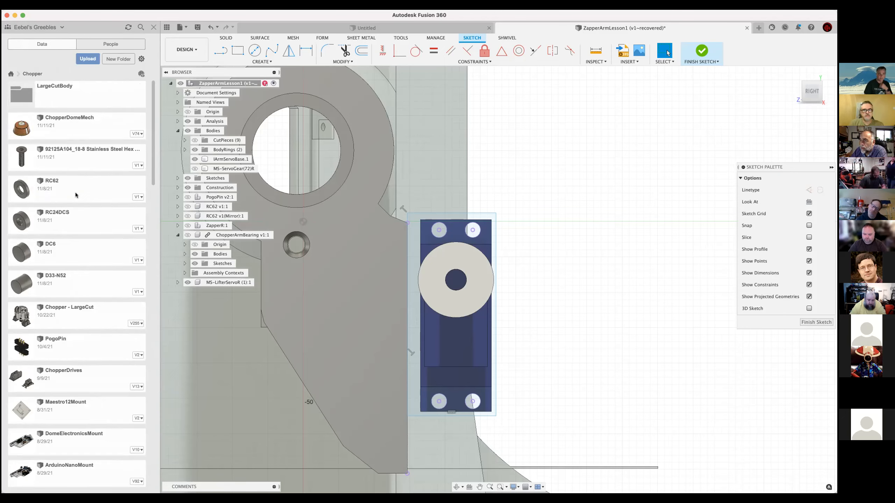
- Open the mini-maestro-18-channel-usb-servo-controller design, examine the board and its standoffs from several sides, and close it
{"action": "left_click", "coordinate": [73, 195]}
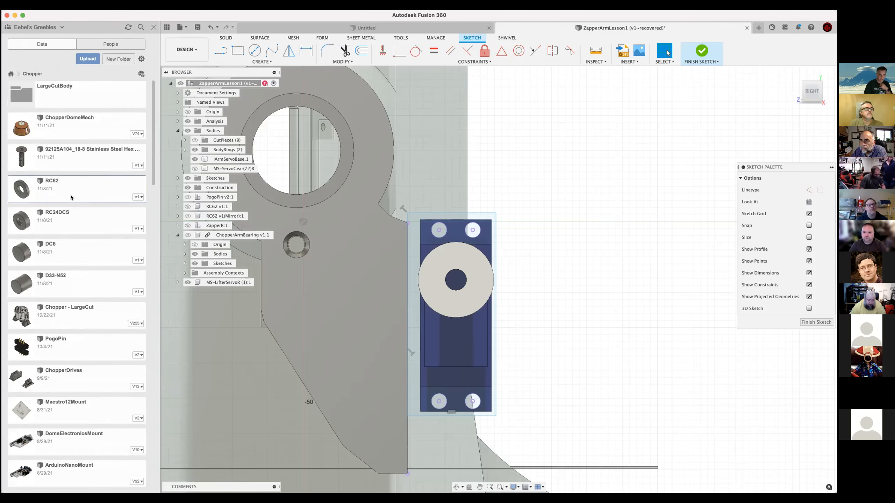
{"action": "left_click", "coordinate": [82, 222]}
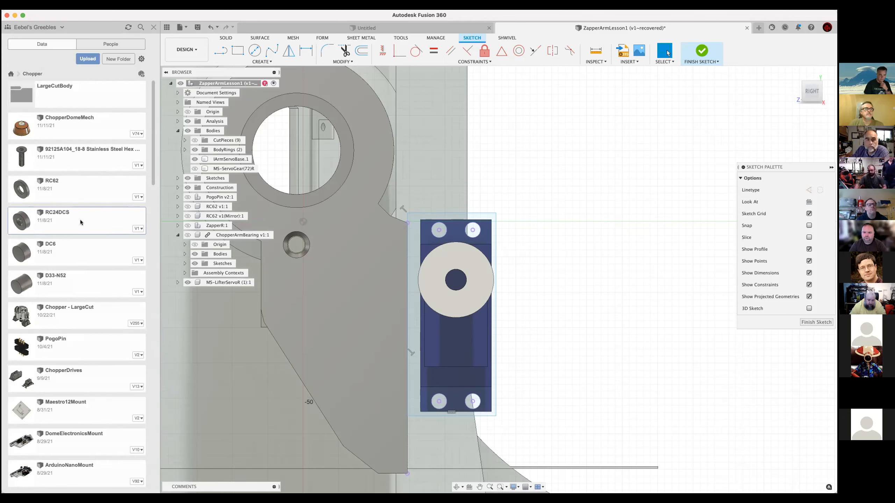
{"action": "left_click", "coordinate": [78, 247]}
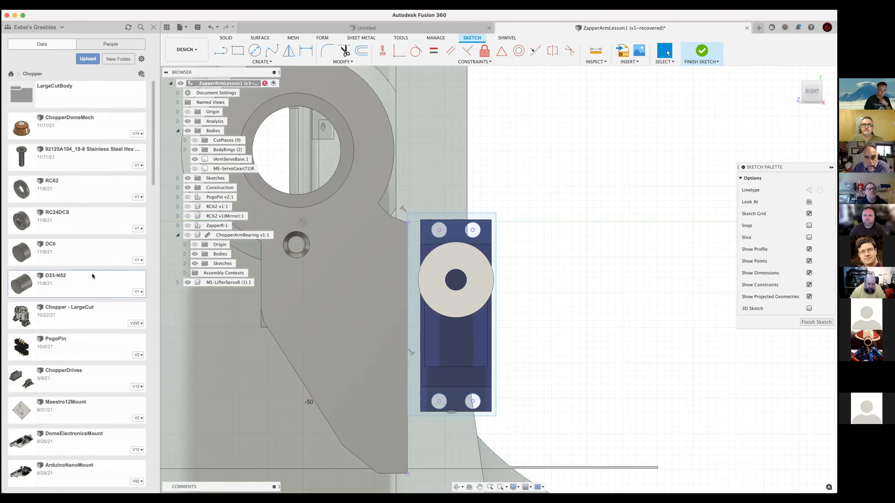
{"action": "scroll", "coordinate": [92, 273], "scroll_direction": "down", "scroll_amount": 3}
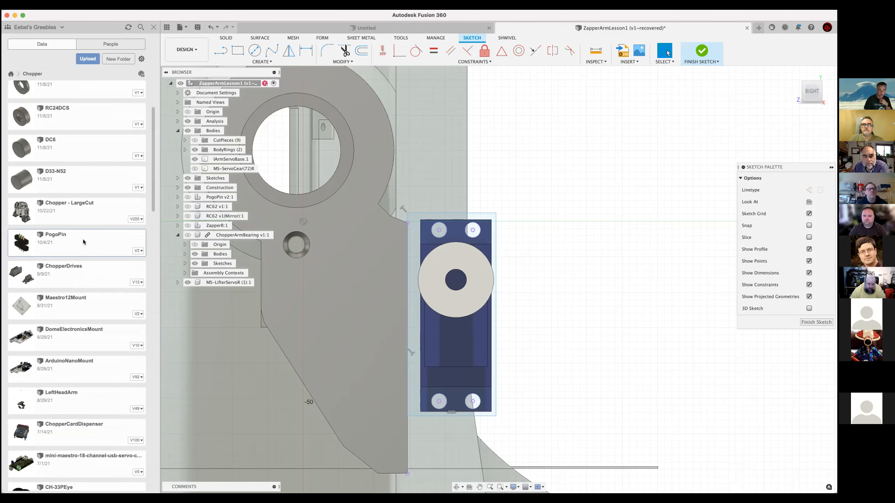
{"action": "scroll", "coordinate": [83, 242], "scroll_direction": "down", "scroll_amount": 4}
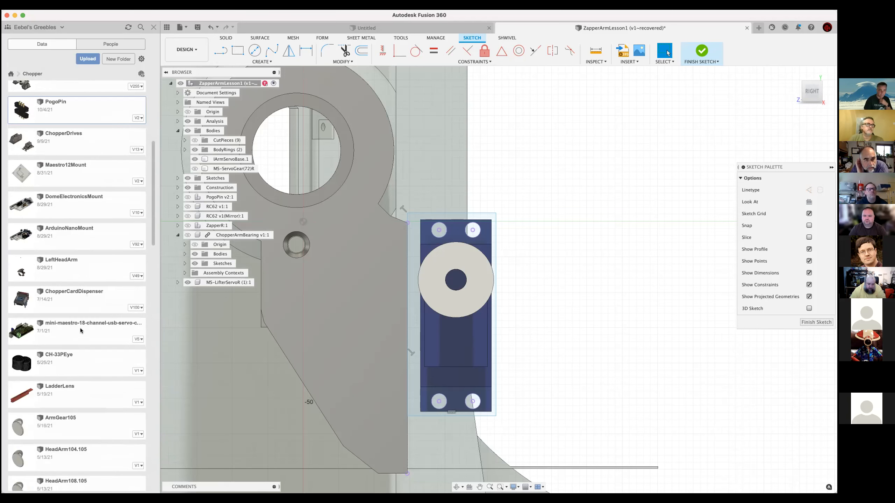
{"action": "scroll", "coordinate": [80, 328], "scroll_direction": "down", "scroll_amount": 3}
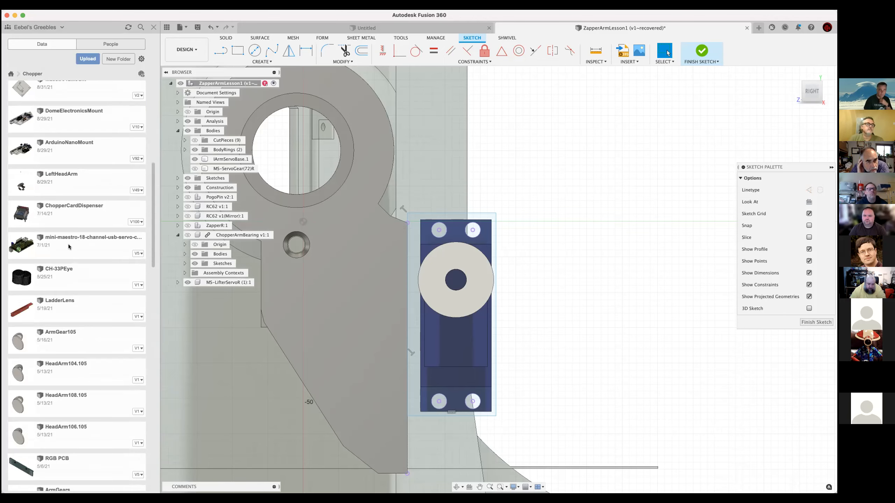
{"action": "double_click", "coordinate": [80, 243]}
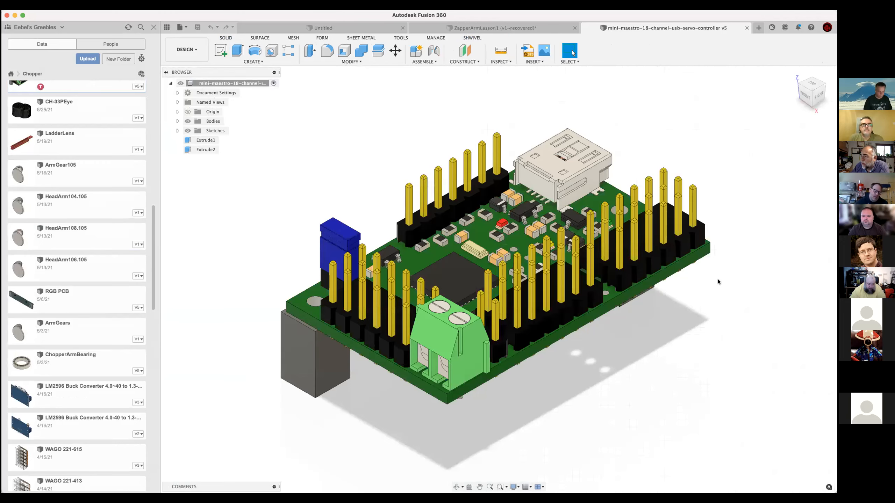
{"action": "middle_click_drag", "start_coordinate": [715, 278], "coordinate": [708, 233], "text": "shift"}
{"action": "middle_click_drag", "start_coordinate": [571, 300], "coordinate": [733, 368], "text": "shift"}
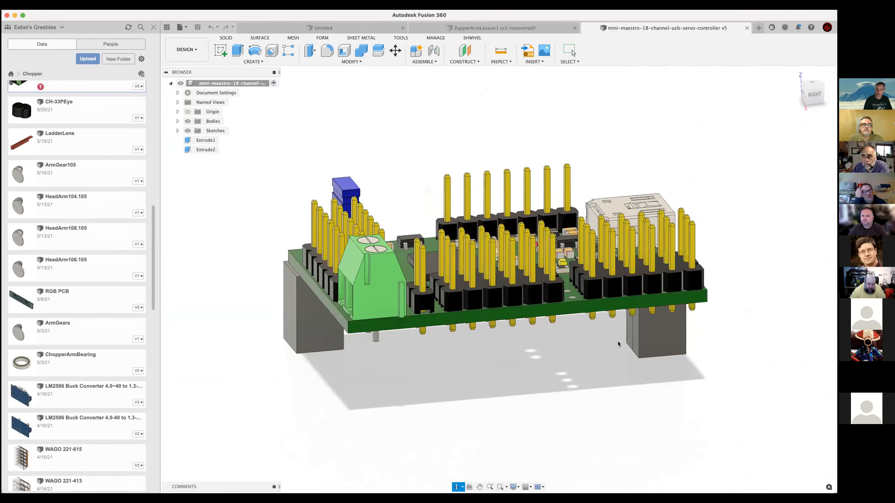
{"action": "middle_click_drag", "start_coordinate": [334, 323], "coordinate": [479, 369], "text": "shift"}
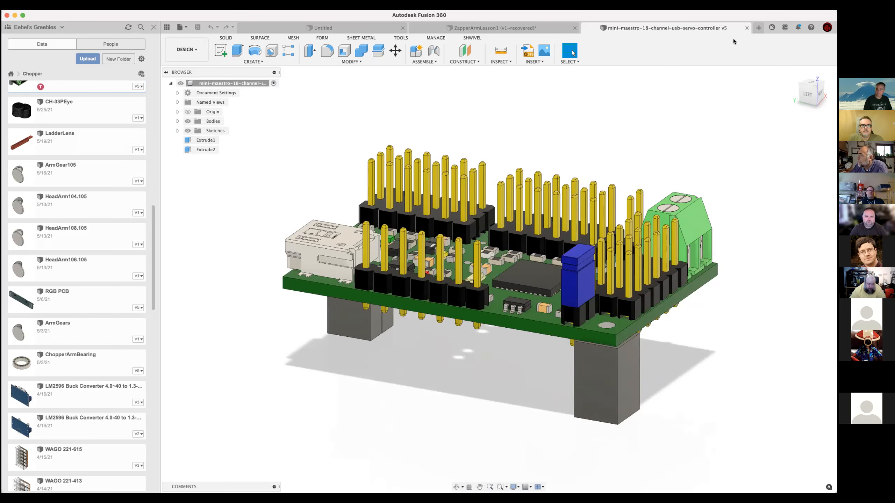
{"action": "left_click", "coordinate": [746, 28]}
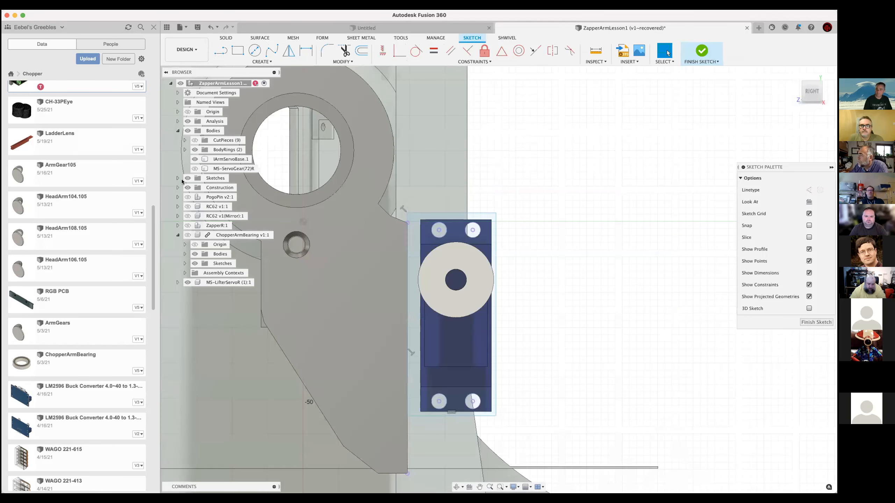
- Finish the servo mount sketch and insert the mini-maestro-18-channel servo controller into the current design
{"action": "left_click", "coordinate": [703, 53]}
{"action": "scroll", "coordinate": [105, 212], "scroll_direction": "up", "scroll_amount": 5}
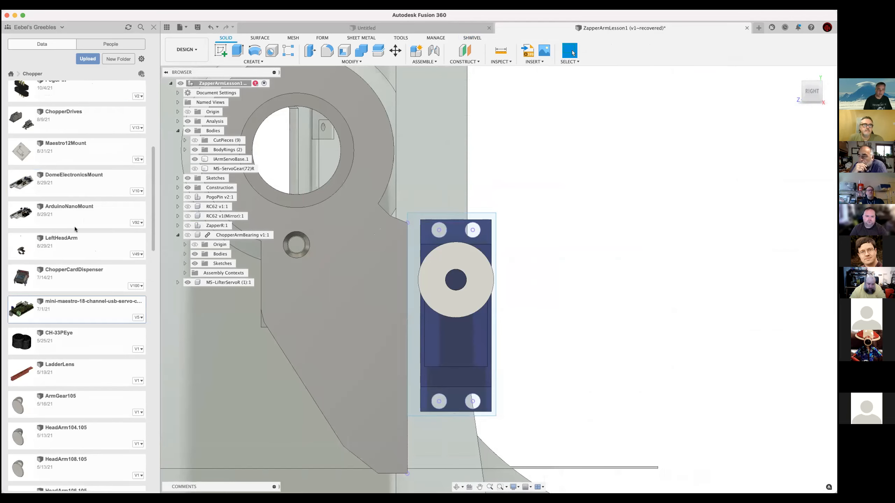
{"action": "right_click", "coordinate": [77, 304]}
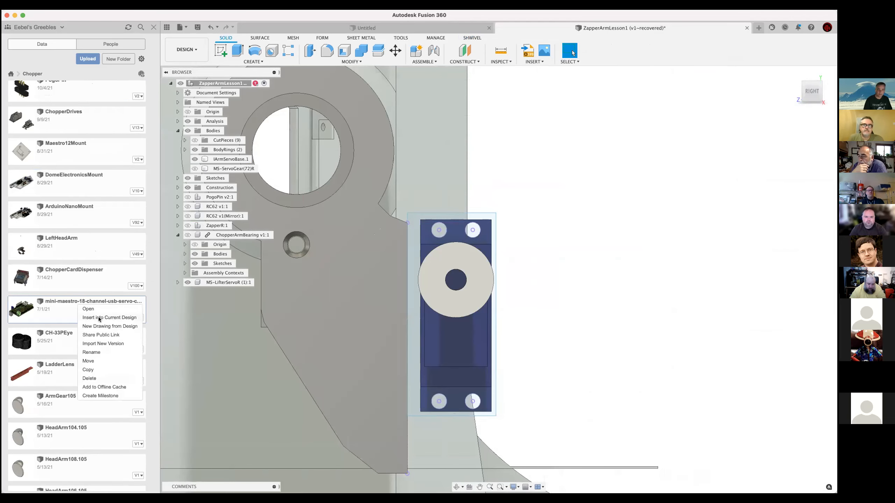
{"action": "left_click", "coordinate": [116, 317]}
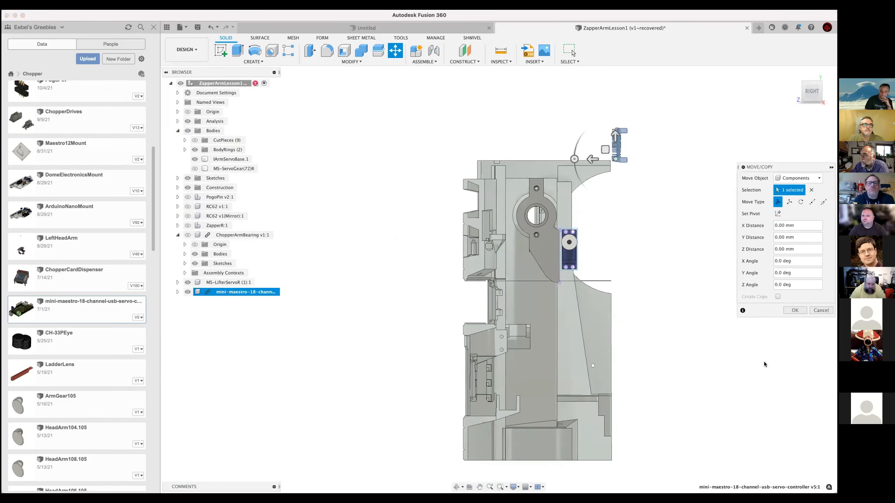
- Rotate the inserted controller board 90 degrees about the Y axis
{"action": "scroll", "coordinate": [590, 286], "scroll_direction": "up", "scroll_amount": 3}
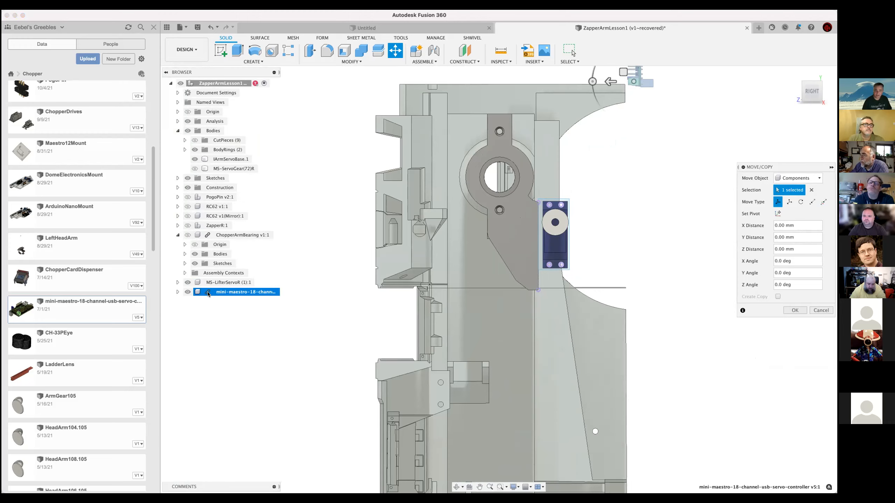
{"action": "scroll", "coordinate": [674, 207], "scroll_direction": "down", "scroll_amount": 2}
{"action": "middle_click_drag", "start_coordinate": [674, 207], "coordinate": [574, 291]}
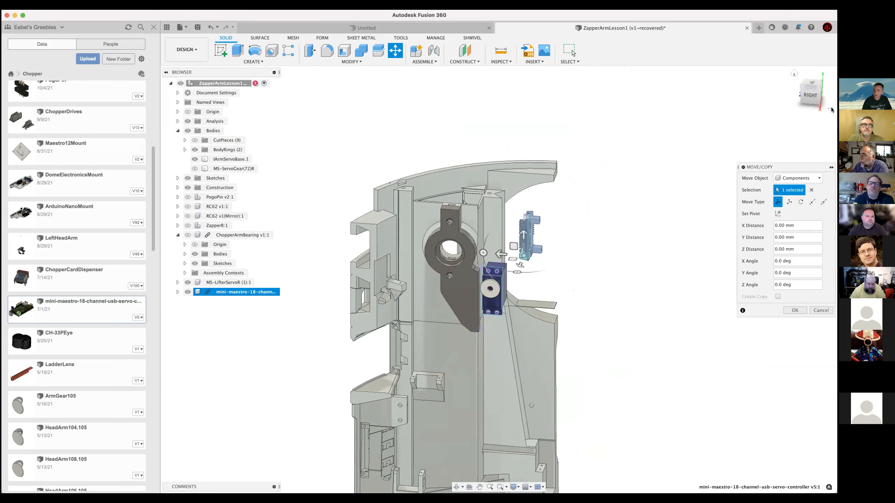
{"action": "left_click", "coordinate": [816, 84]}
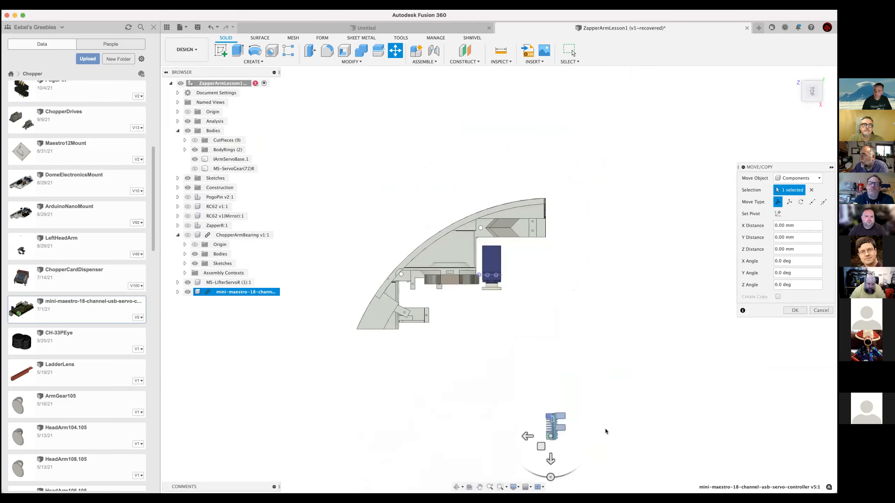
{"action": "left_click_drag", "start_coordinate": [550, 477], "coordinate": [608, 435]}
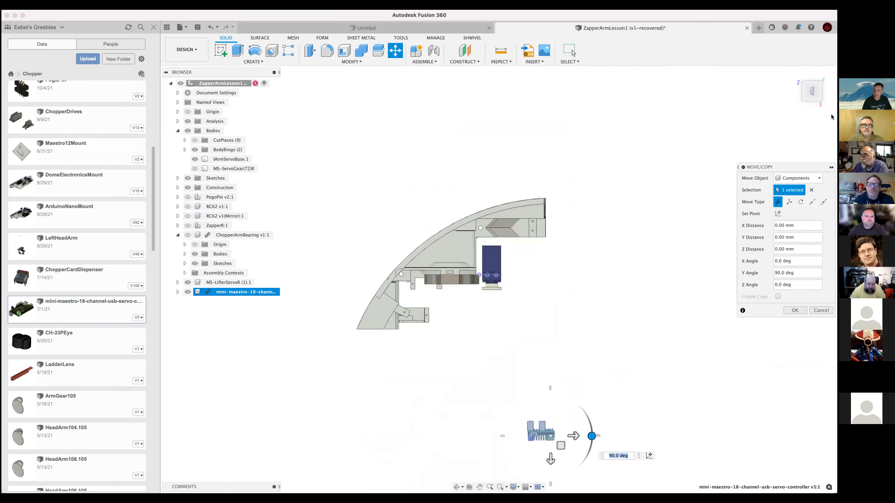
- Move the controller board about -92.3 mm in X, -146 mm in Y and -148.9 mm in Z, against the arm plate beside the servo
{"action": "left_click", "coordinate": [813, 105]}
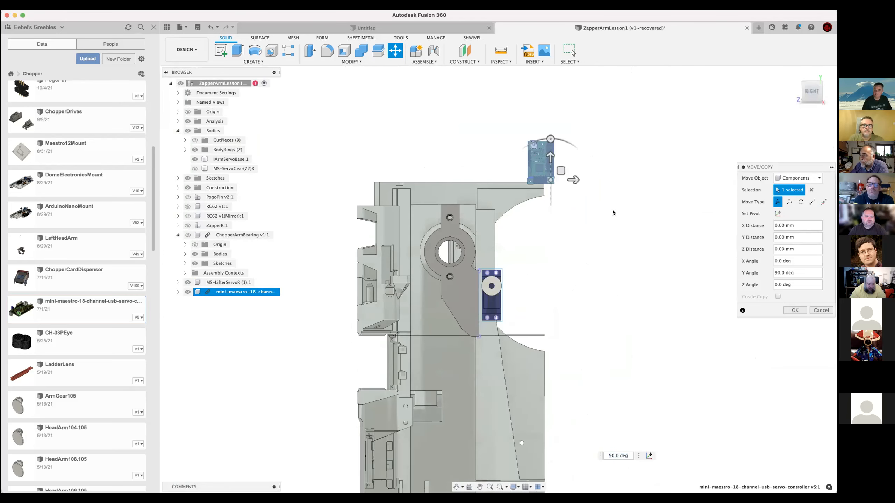
{"action": "left_click_drag", "start_coordinate": [561, 175], "coordinate": [474, 307]}
{"action": "middle_click_drag", "start_coordinate": [569, 241], "coordinate": [634, 297], "text": "shift"}
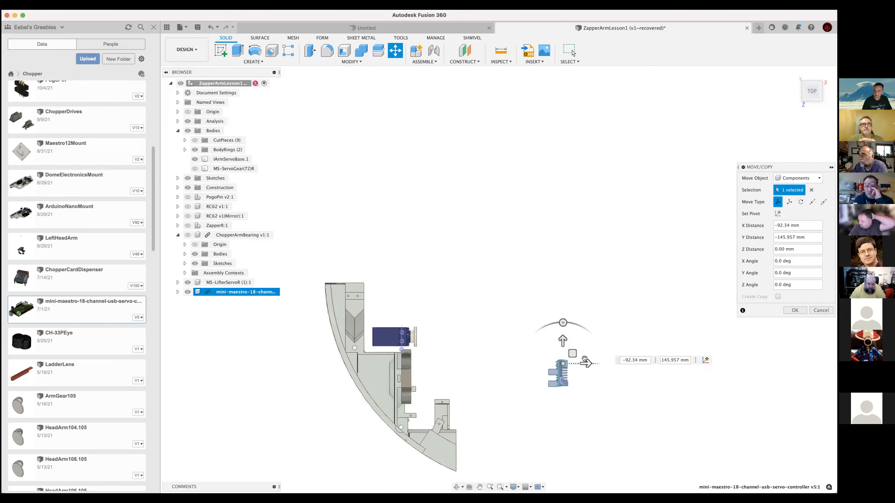
{"action": "left_click_drag", "start_coordinate": [588, 367], "coordinate": [449, 375]}
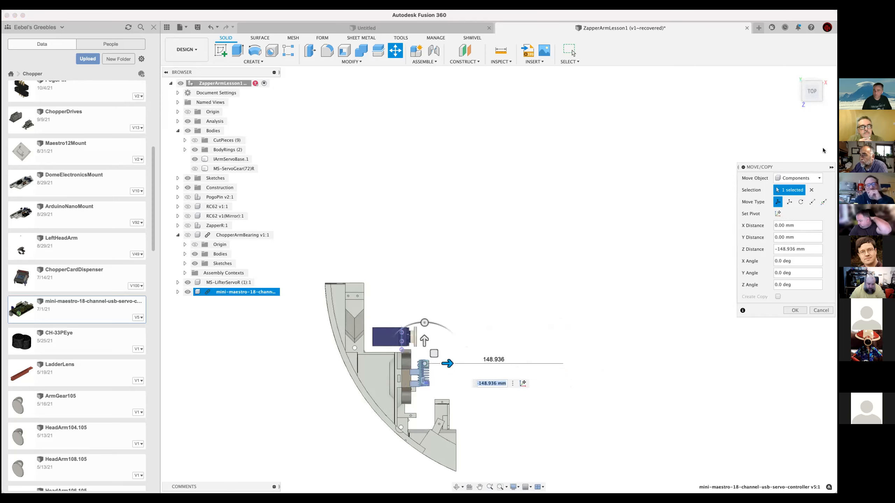
{"action": "middle_click_drag", "start_coordinate": [505, 236], "coordinate": [599, 289], "text": "shift"}
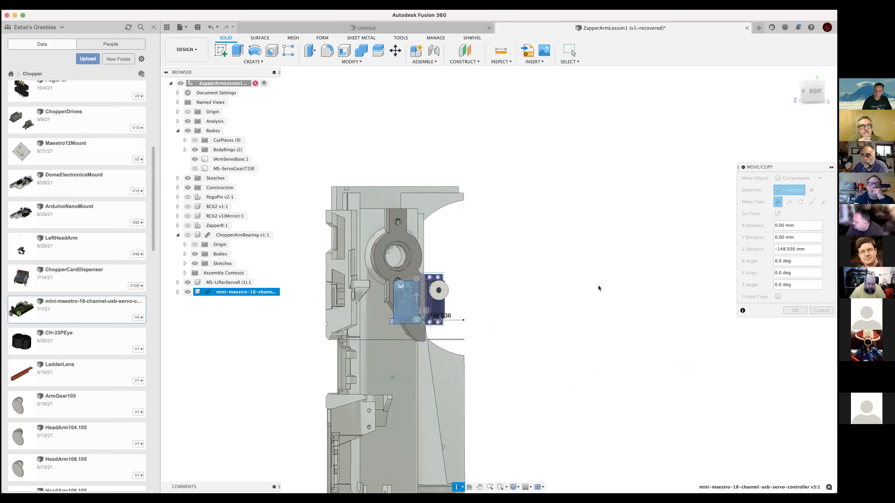
- Apply the controller board's move and check its placement beside the servo from several sides
{"action": "key", "text": "Return"}
{"action": "scroll", "coordinate": [490, 290], "scroll_direction": "up", "scroll_amount": 3}
{"action": "middle_click_drag", "start_coordinate": [458, 295], "coordinate": [307, 231], "text": "shift"}
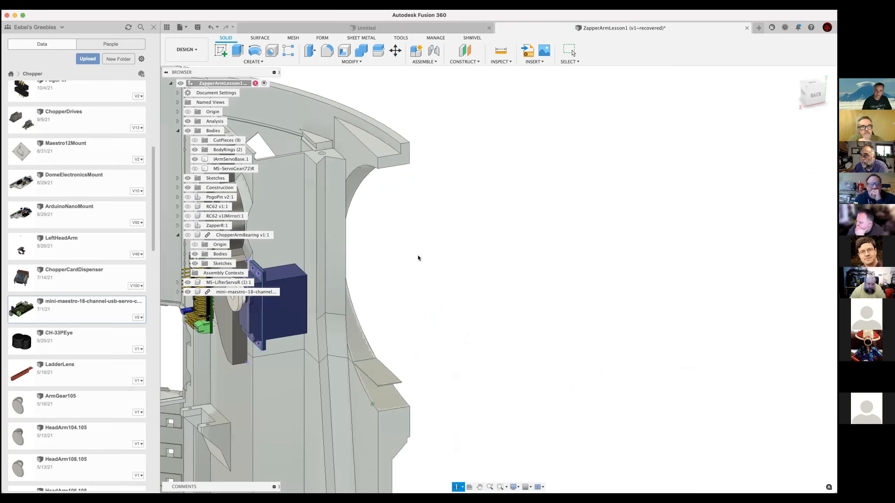
{"action": "middle_click_drag", "start_coordinate": [652, 300], "coordinate": [722, 303], "text": "shift"}
{"action": "middle_click_drag", "start_coordinate": [155, 337], "coordinate": [165, 333], "text": "shift"}
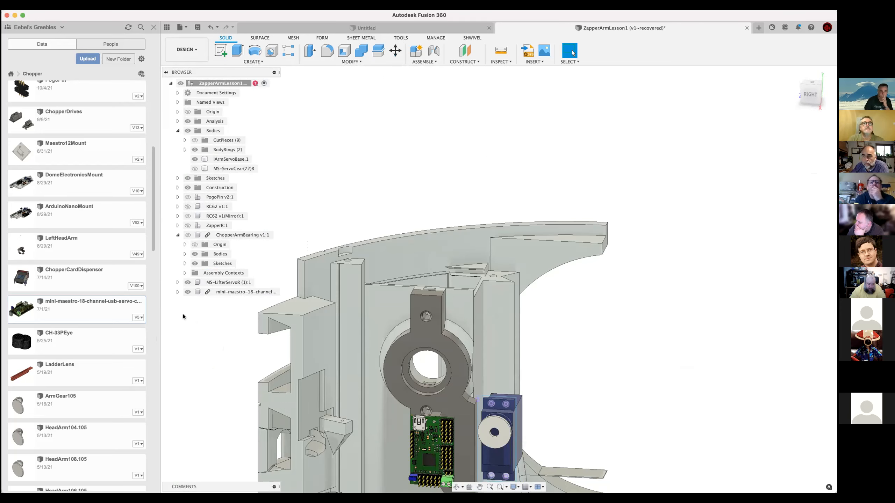
- Look through the part insertion options and the McMaster-Carr component catalogue's categories, and close the catalogue
{"action": "left_click", "coordinate": [537, 61]}
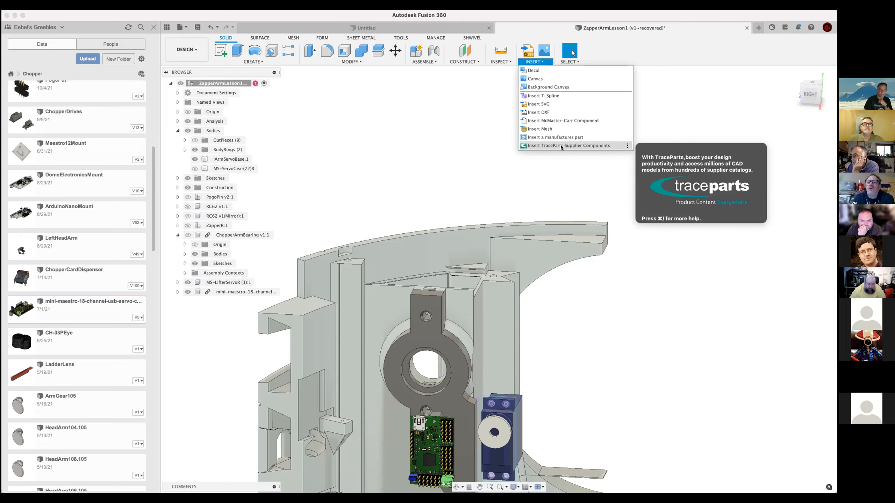
{"action": "scroll", "coordinate": [80, 195], "scroll_direction": "up", "scroll_amount": 8}
{"action": "left_click", "coordinate": [80, 161]}
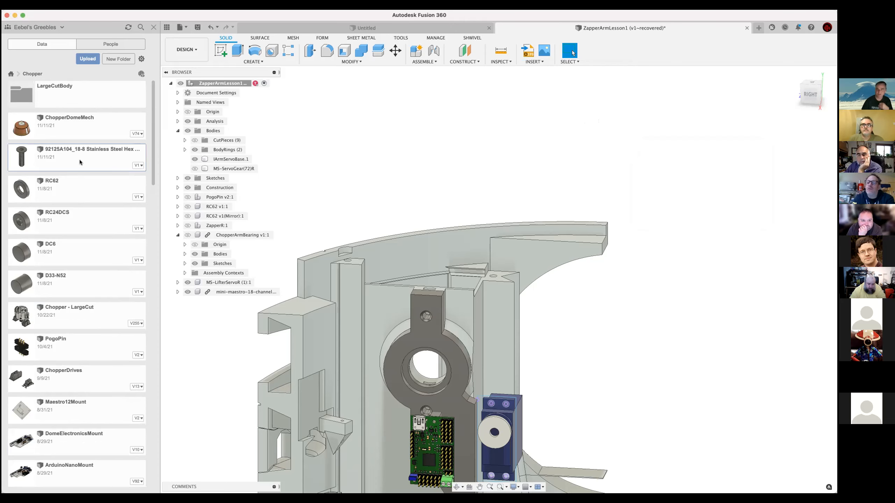
{"action": "left_click", "coordinate": [532, 62]}
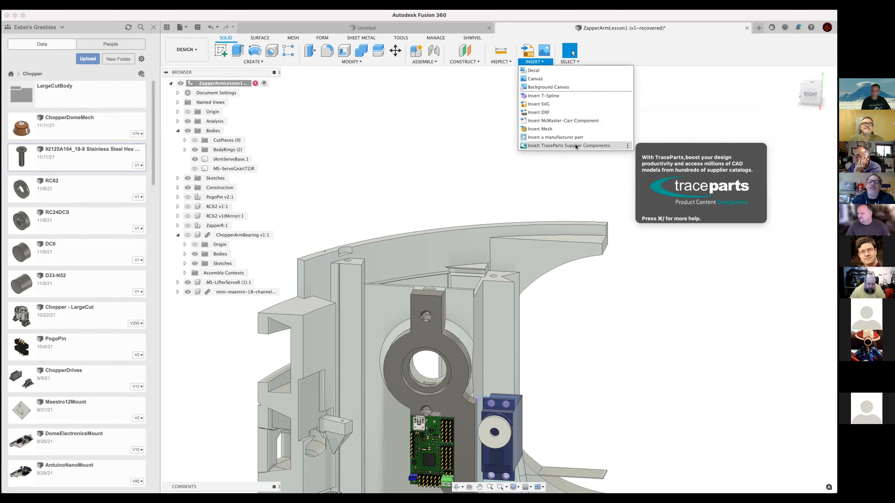
{"action": "left_click", "coordinate": [580, 121]}
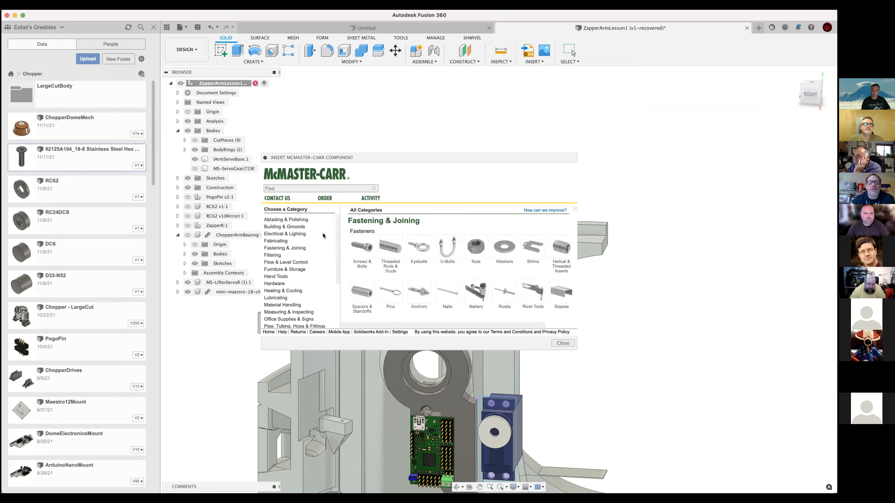
{"action": "scroll", "coordinate": [322, 235], "scroll_direction": "down", "scroll_amount": 5}
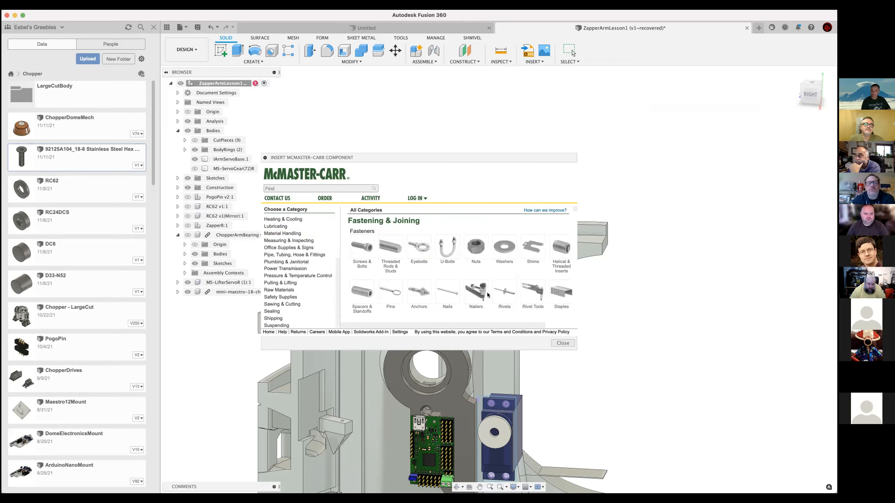
{"action": "left_click", "coordinate": [563, 343]}
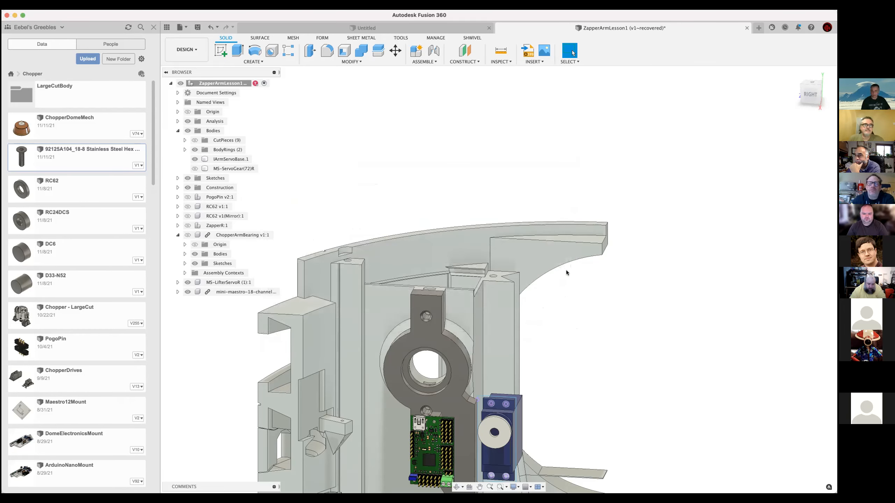
- Undo the controller board's move and insertion as well as the finishing of the servo mount sketch
{"action": "scroll", "coordinate": [566, 270], "scroll_direction": "down", "scroll_amount": 2}
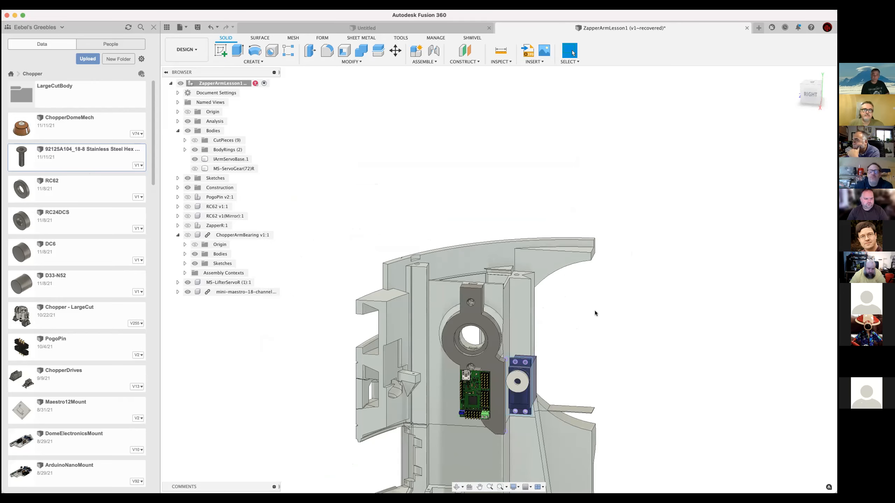
{"action": "middle_click_drag", "start_coordinate": [599, 309], "coordinate": [594, 257]}
{"action": "scroll", "coordinate": [595, 257], "scroll_direction": "up", "scroll_amount": 8}
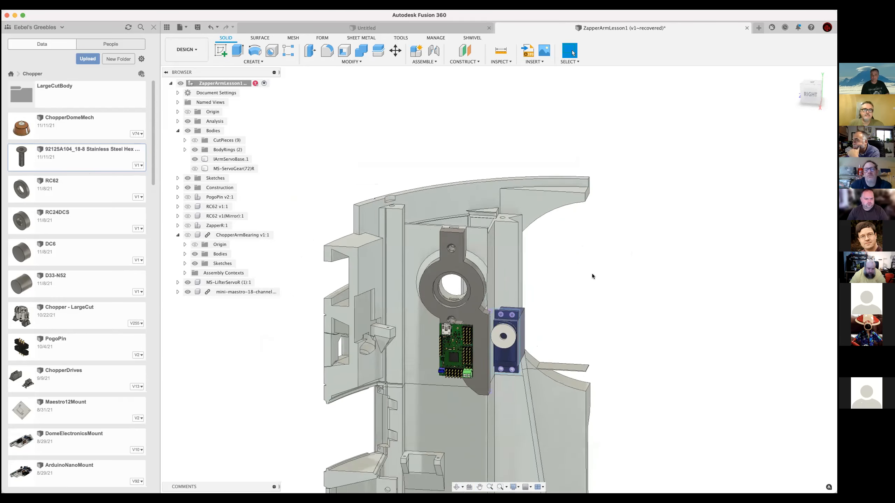
{"action": "middle_click_drag", "start_coordinate": [660, 223], "coordinate": [663, 249]}
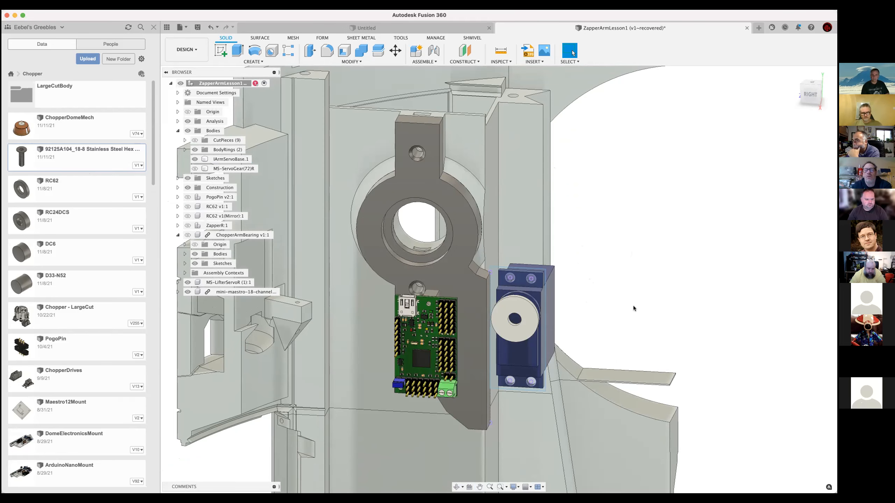
{"action": "right_click", "coordinate": [228, 292]}
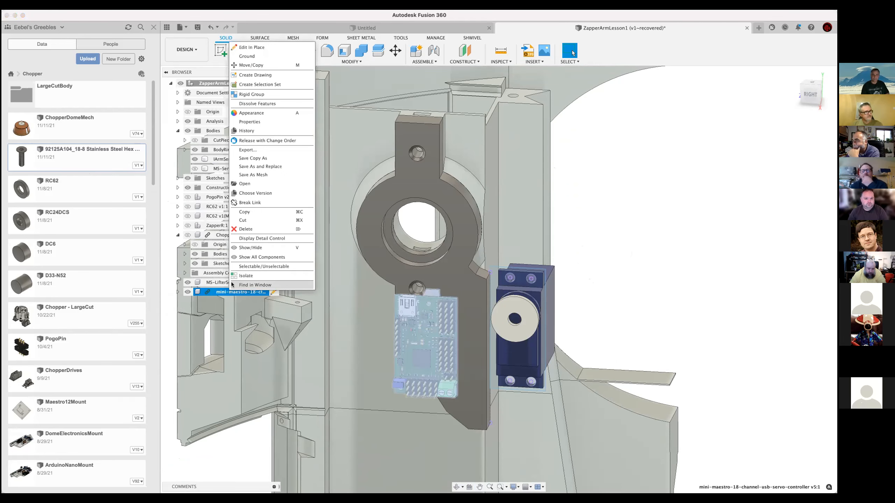
{"action": "left_click", "coordinate": [229, 23]}
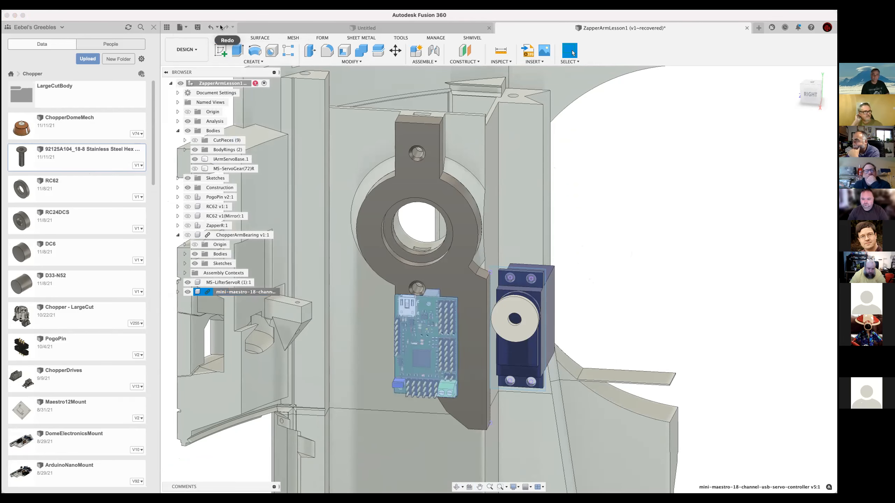
{"action": "left_click", "coordinate": [216, 27]}
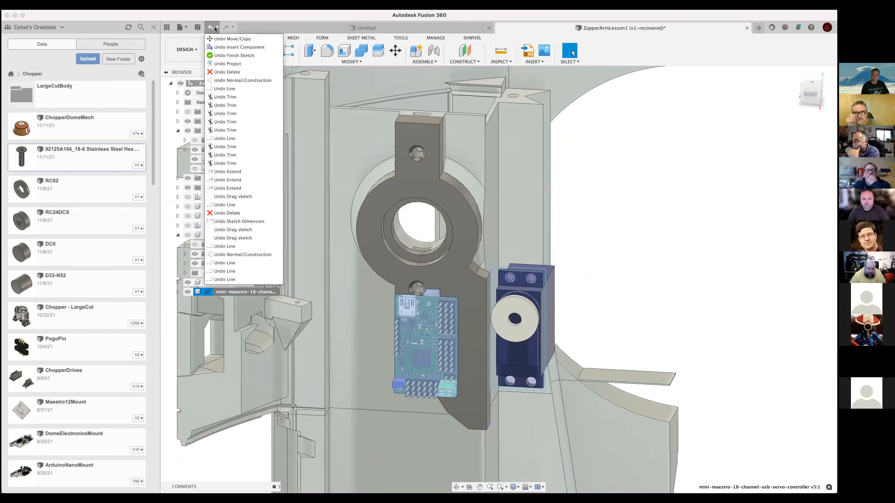
{"action": "left_click", "coordinate": [231, 56]}
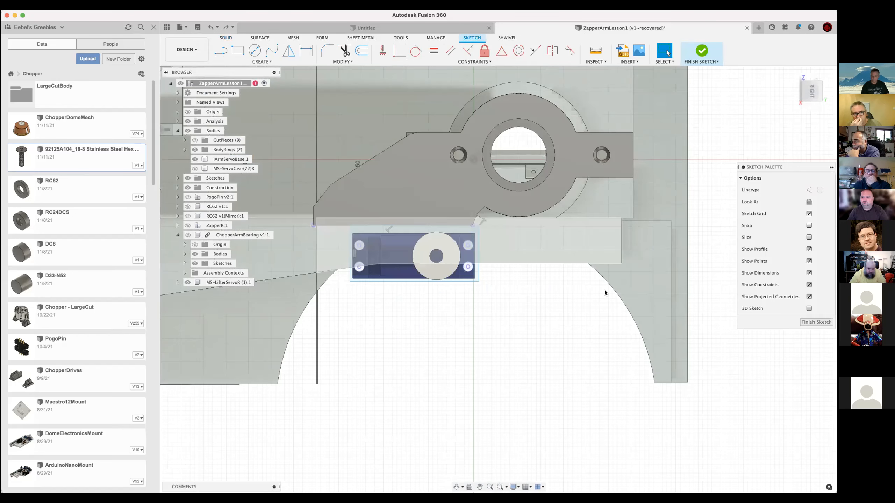
- Finish the servo mount sketch containing the rectangular outline and the four screw holes
{"action": "middle_click_drag", "start_coordinate": [604, 290], "coordinate": [585, 312], "text": "shift"}
{"action": "middle_click_drag", "start_coordinate": [586, 355], "coordinate": [581, 357], "text": "shift"}
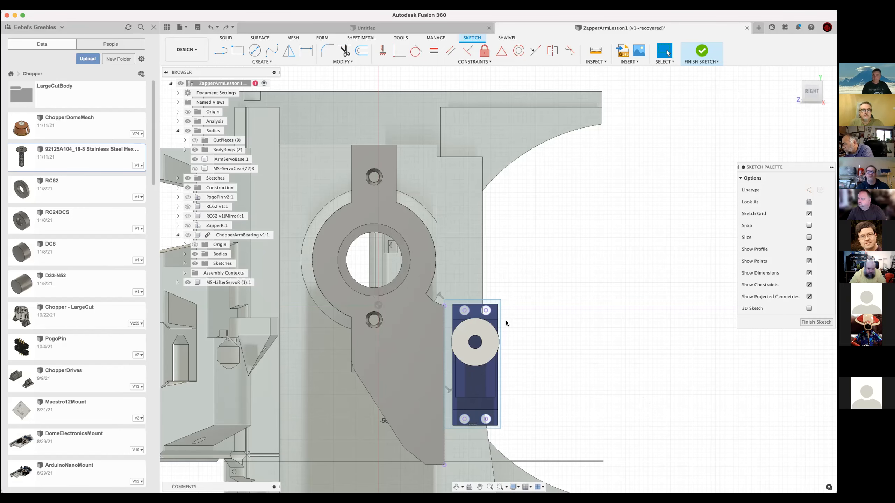
{"action": "scroll", "coordinate": [506, 321], "scroll_direction": "up", "scroll_amount": 3}
{"action": "left_click", "coordinate": [421, 300]}
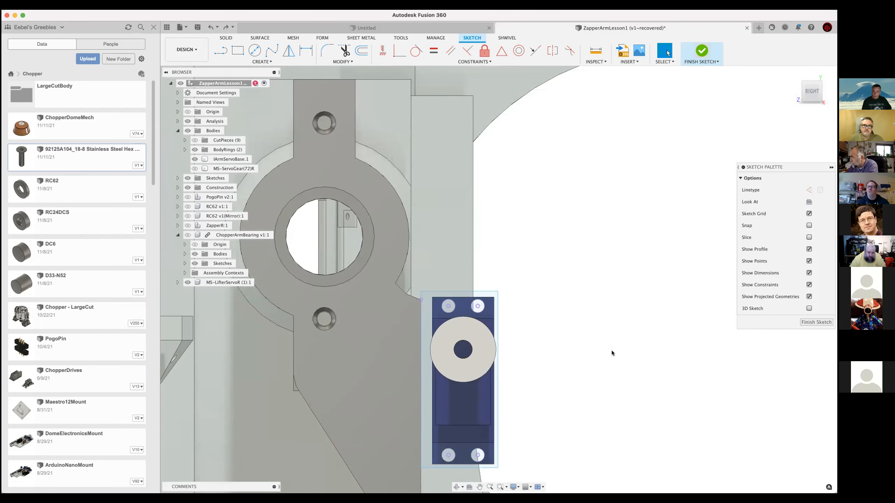
{"action": "key", "text": "Escape"}
{"action": "mouse_move", "coordinate": [610, 351]}
{"action": "middle_mouse_down", "text": "shift"}
{"action": "mouse_move", "coordinate": [575, 355]}
{"action": "mouse_move", "coordinate": [545, 425]}
{"action": "middle_mouse_up", "text": "shift"}
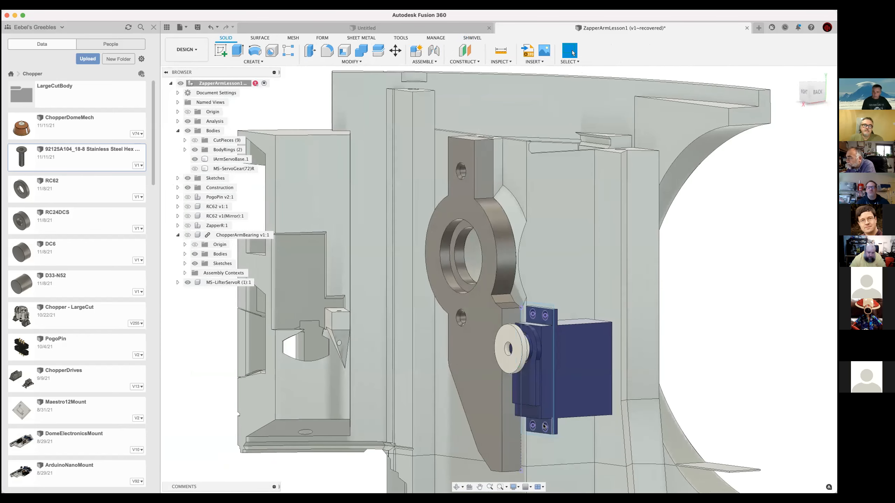
- Start extruding the servo mount profile with its screw holes away from the servo body by 10 mm
{"action": "scroll", "coordinate": [544, 427], "scroll_direction": "up", "scroll_amount": 3}
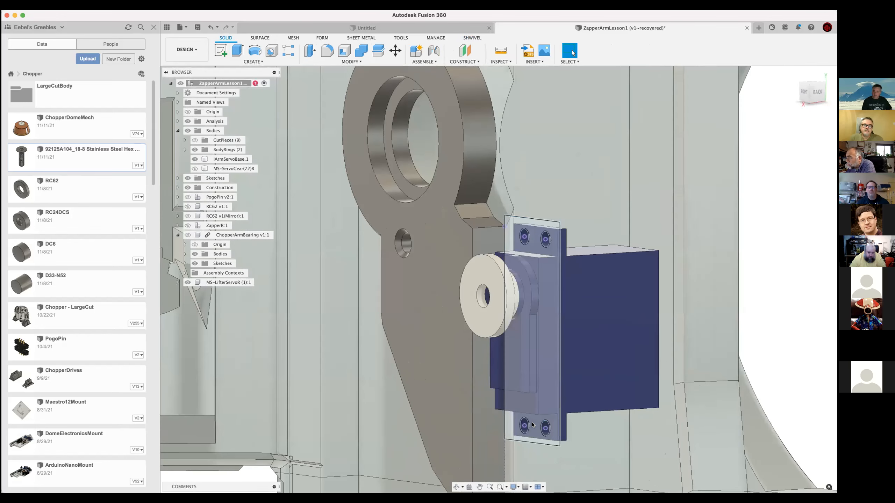
{"action": "left_click", "coordinate": [532, 422]}
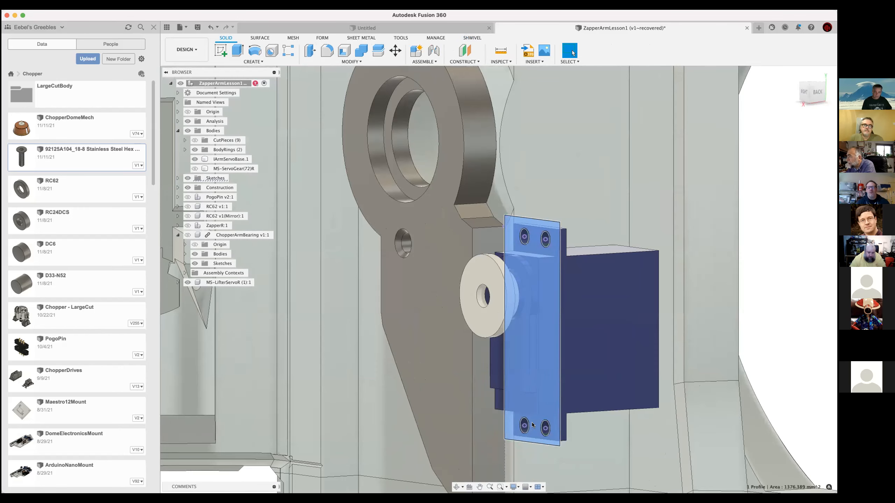
{"action": "key", "text": "e"}
{"action": "left_click_drag", "start_coordinate": [525, 332], "coordinate": [503, 333]}
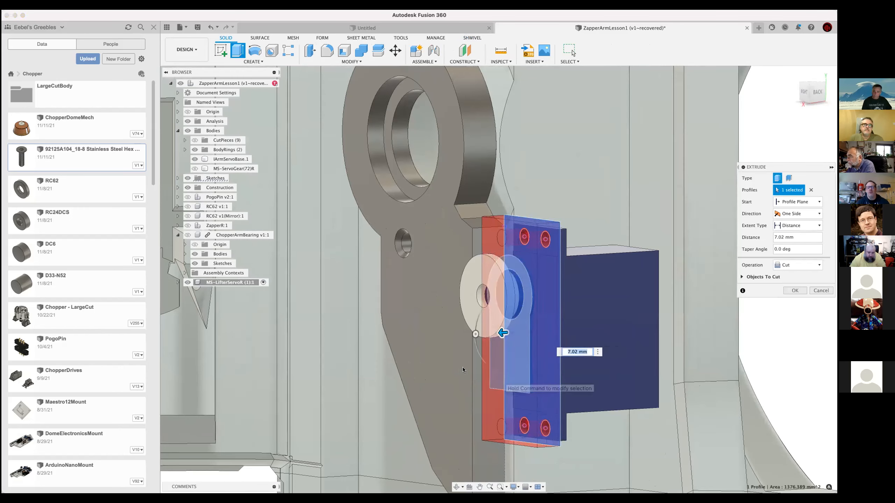
{"action": "type", "text": "10"}
{"action": "key", "text": "Return"}
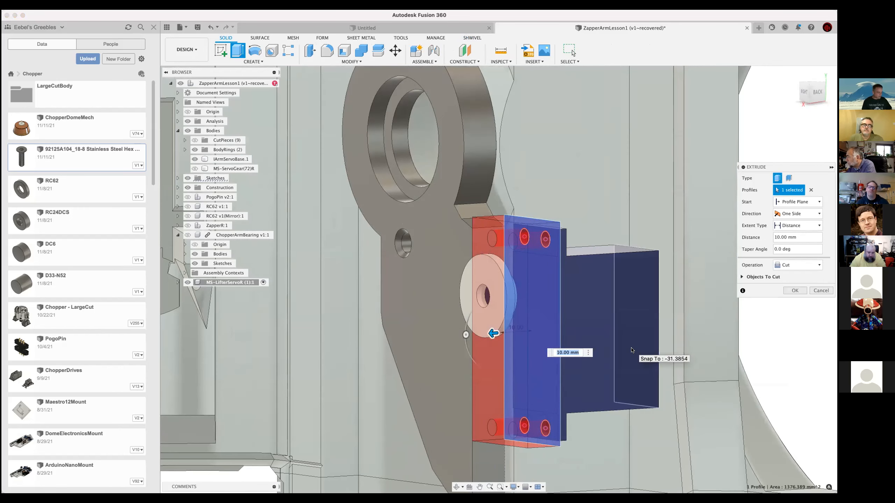
- Exclude the servo and ServoDisc bodies from the extrusion's cut and set its operation to New Body
{"action": "middle_click_drag", "start_coordinate": [615, 347], "coordinate": [690, 355], "text": "shift"}
{"action": "middle_click_drag", "start_coordinate": [576, 210], "coordinate": [669, 257], "text": "shift"}
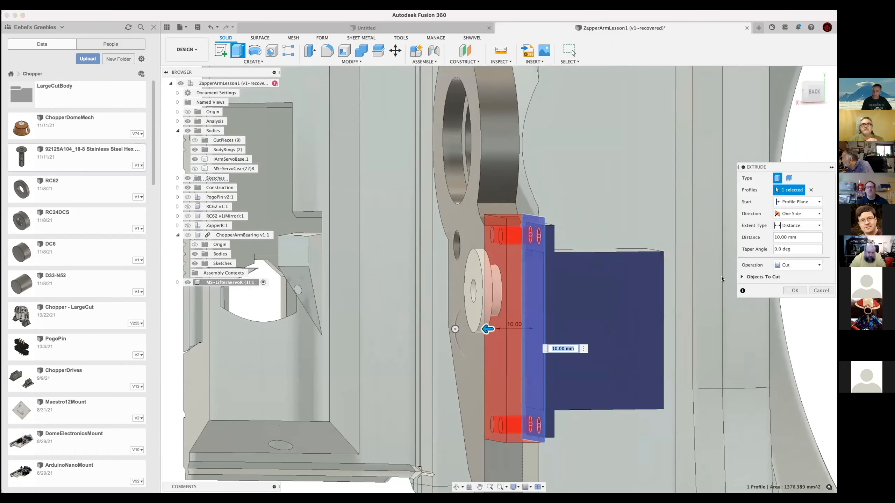
{"action": "left_click", "coordinate": [754, 276]}
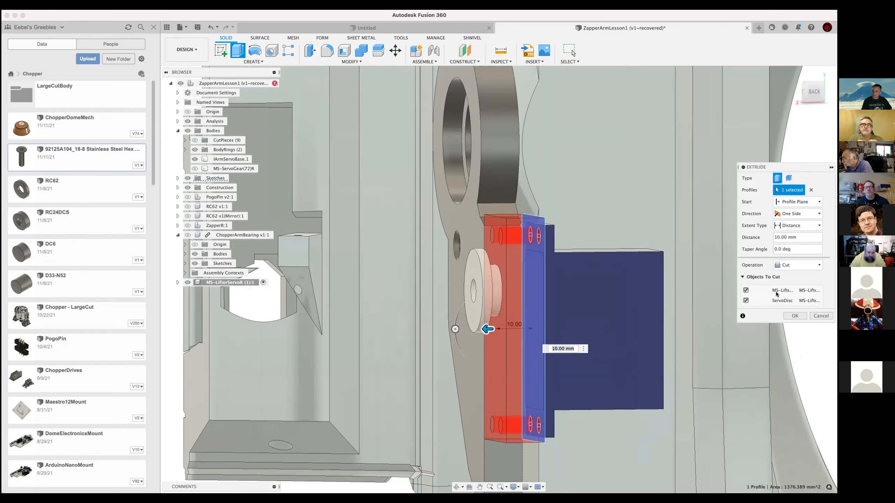
{"action": "left_click", "coordinate": [746, 290]}
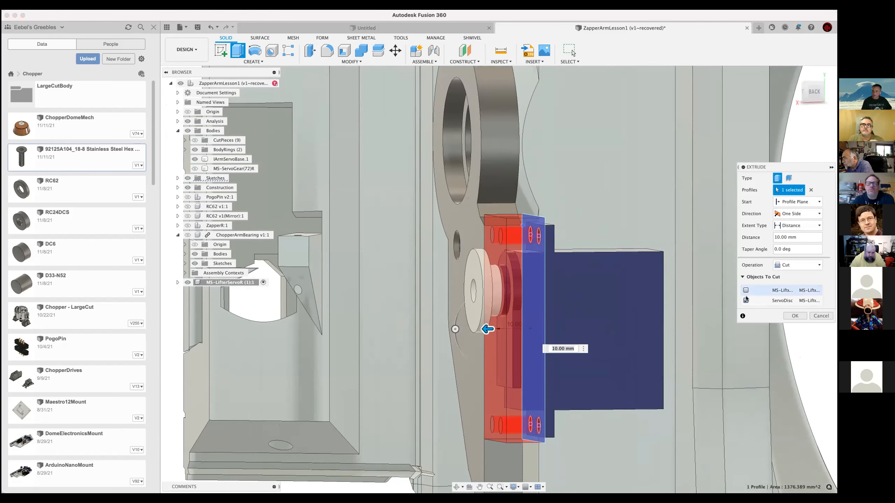
{"action": "left_click", "coordinate": [745, 300]}
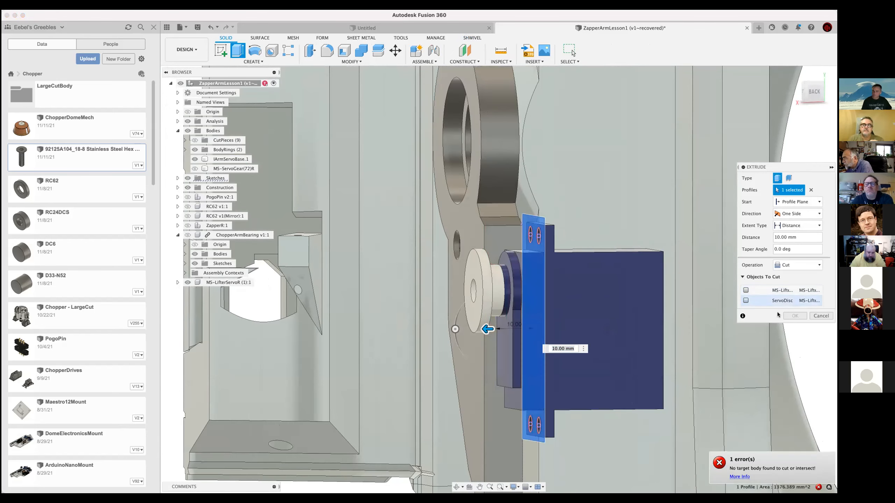
{"action": "left_click", "coordinate": [800, 267]}
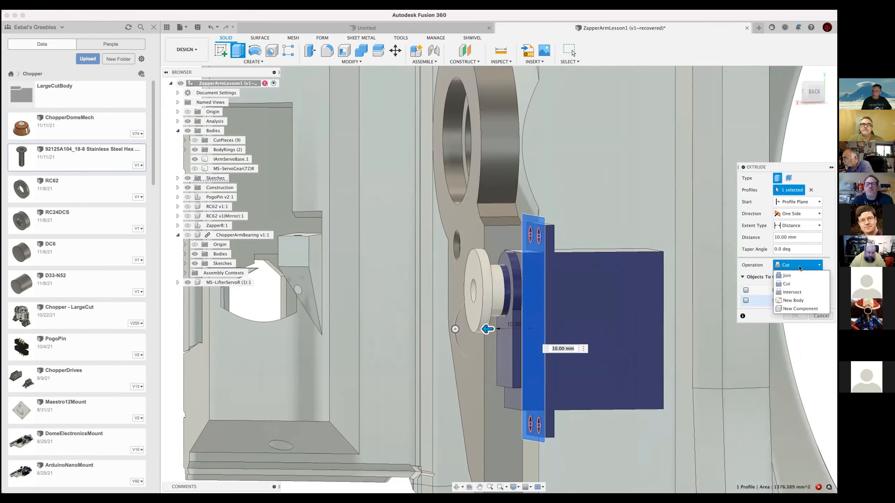
{"action": "left_click", "coordinate": [799, 301]}
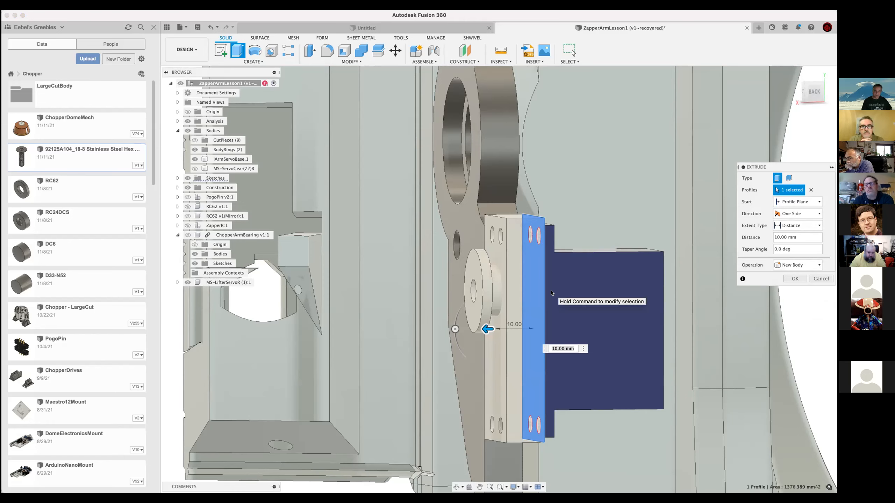
- Set the servo mount extrusion's distance to 5 mm and create the new body
{"action": "middle_click_drag", "start_coordinate": [605, 293], "coordinate": [500, 329], "text": "shift"}
{"action": "left_click_drag", "start_coordinate": [499, 329], "coordinate": [516, 395]}
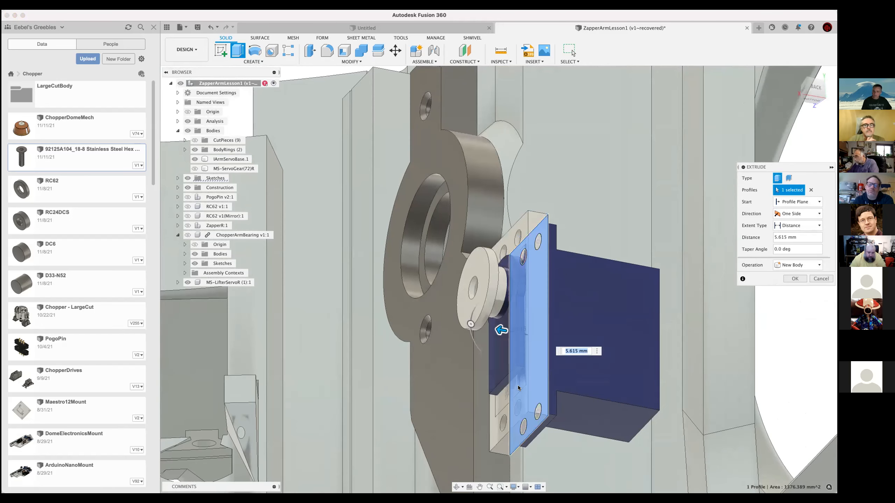
{"action": "middle_click_drag", "start_coordinate": [615, 258], "coordinate": [600, 279], "text": "shift"}
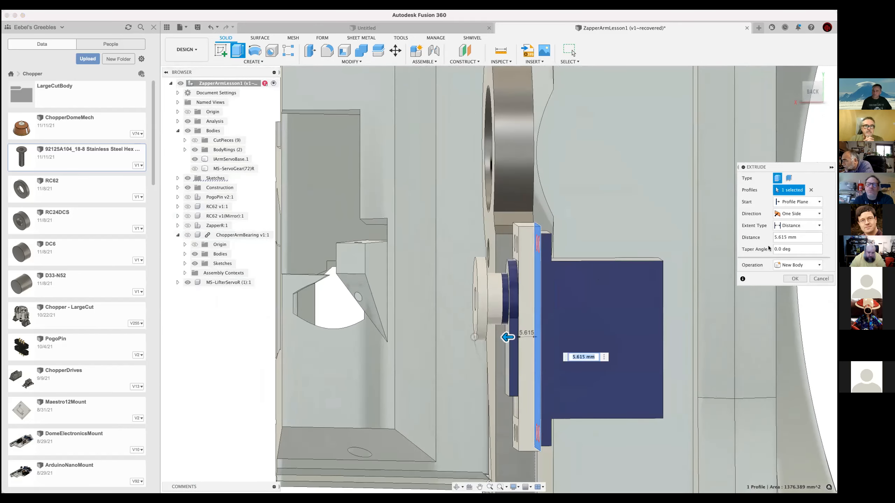
{"action": "left_click", "coordinate": [802, 237]}
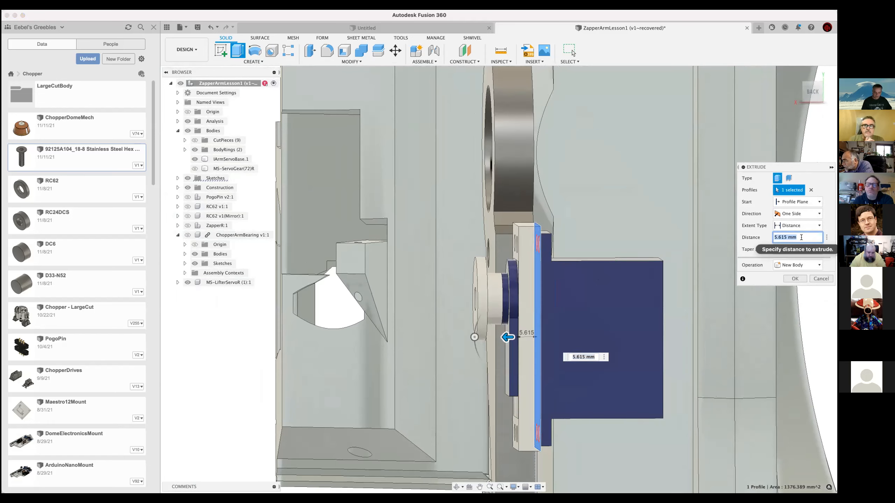
{"action": "key", "text": "Return"}
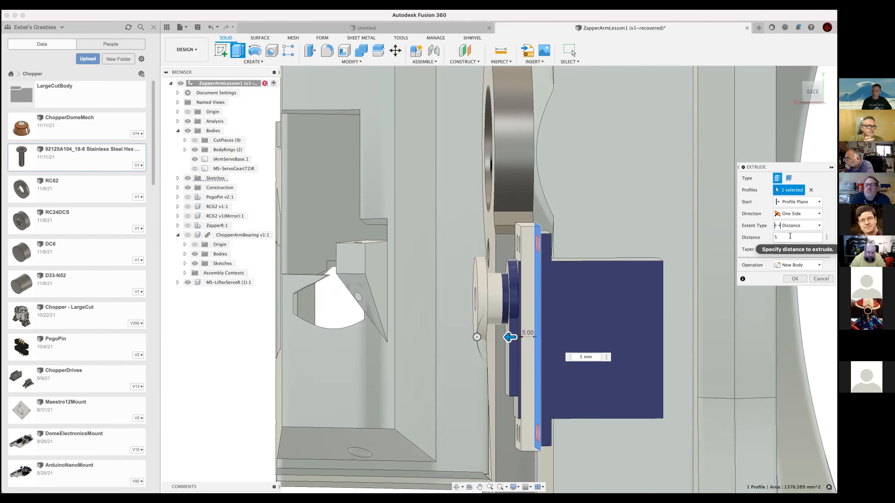
{"action": "left_click", "coordinate": [795, 278]}
{"action": "middle_click_drag", "start_coordinate": [721, 312], "coordinate": [700, 322], "text": "shift"}
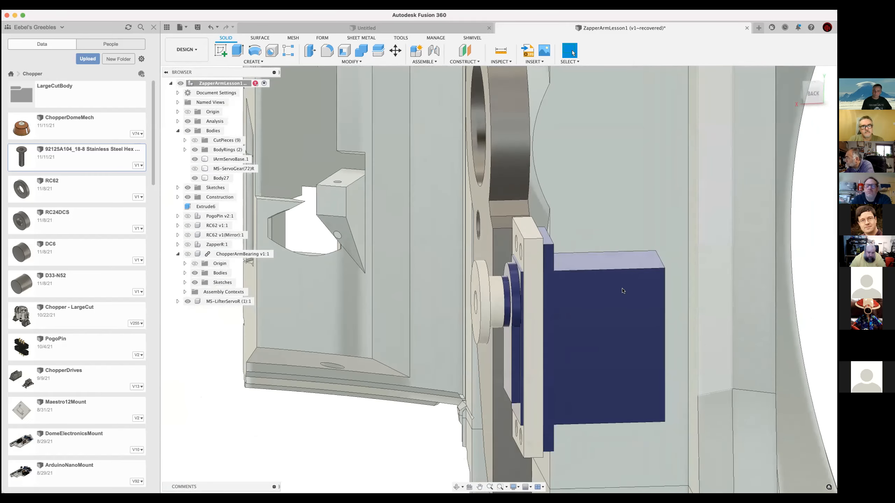
- Split the servo mount plate along one end face of the servo body, using that face as the splitting tool
{"action": "left_click", "coordinate": [581, 256]}
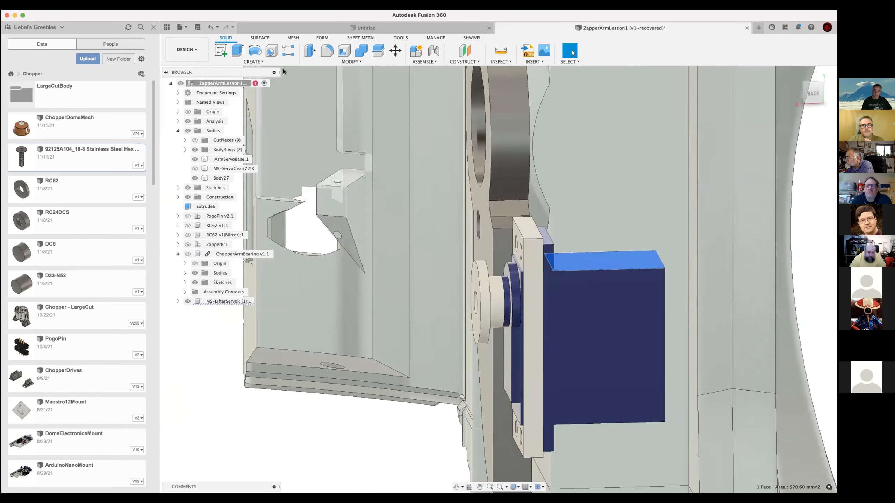
{"action": "left_click", "coordinate": [379, 52]}
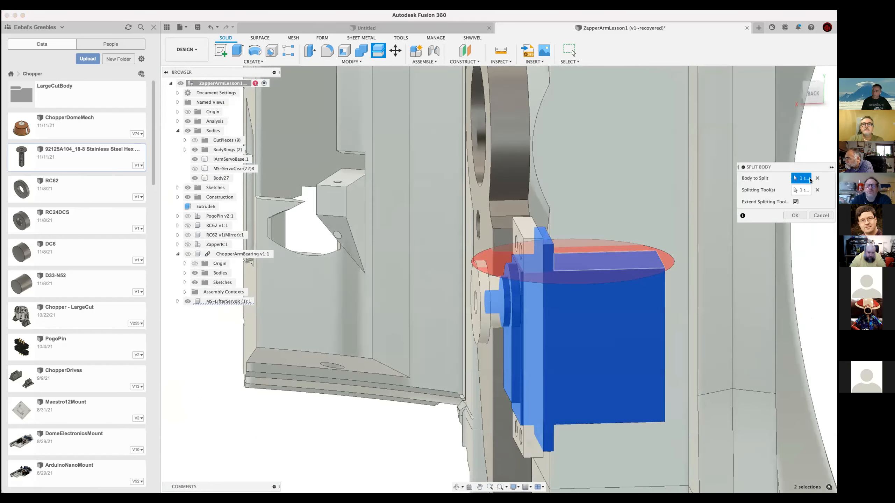
{"action": "left_click", "coordinate": [817, 179]}
{"action": "left_click", "coordinate": [607, 276]}
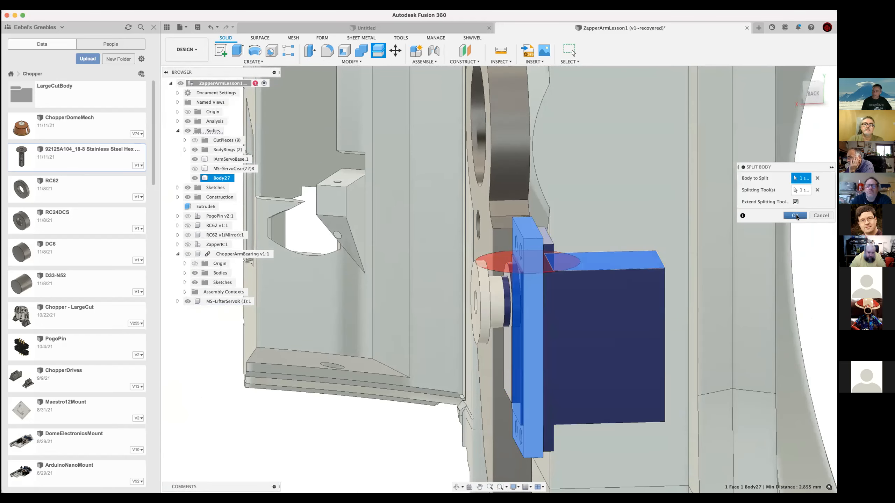
{"action": "left_click", "coordinate": [795, 216]}
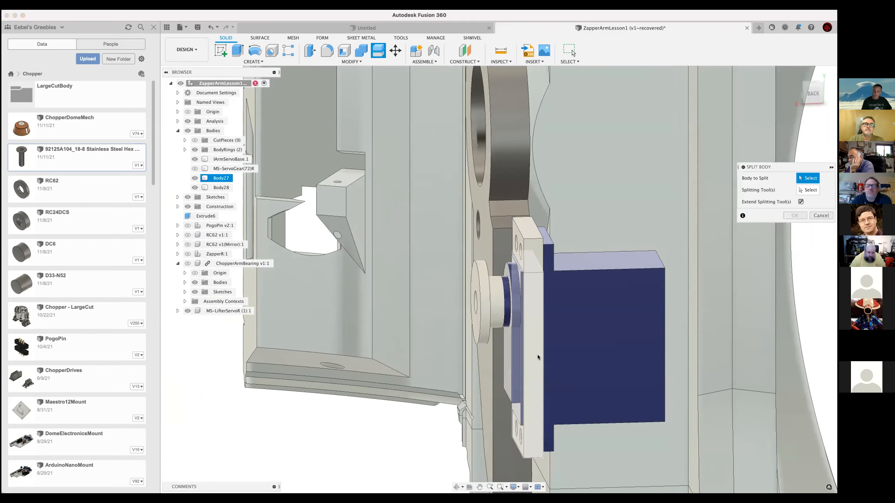
- Split the remaining mount plate body along the opposite end face of the servo body
{"action": "left_click", "coordinate": [536, 354]}
{"action": "middle_click_drag", "start_coordinate": [574, 363], "coordinate": [623, 365], "text": "shift"}
{"action": "left_click", "coordinate": [622, 366]}
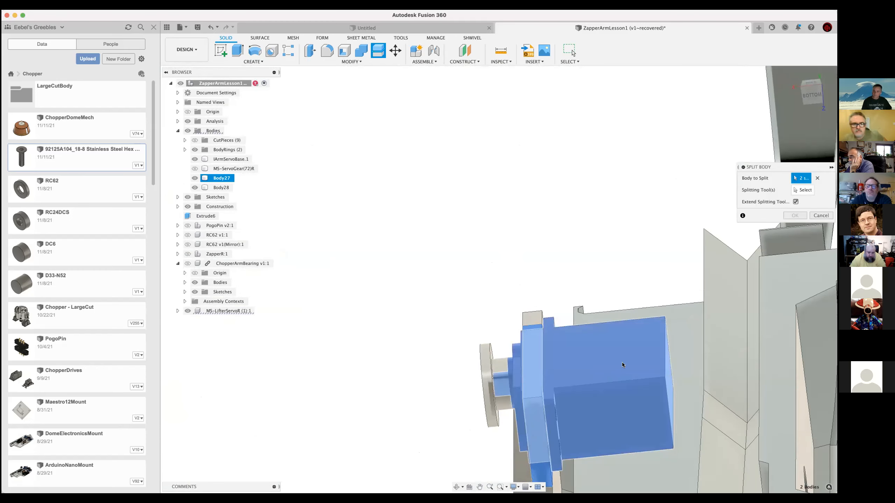
{"action": "left_click", "coordinate": [817, 178]}
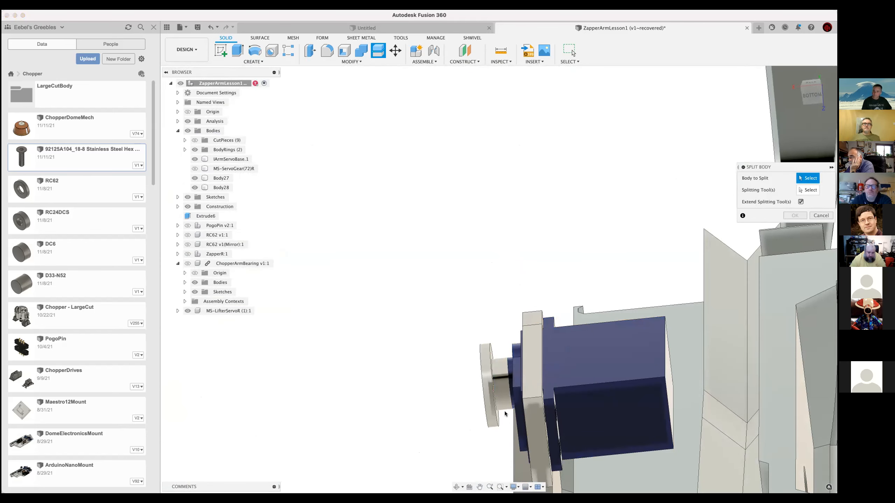
{"action": "left_click", "coordinate": [534, 374]}
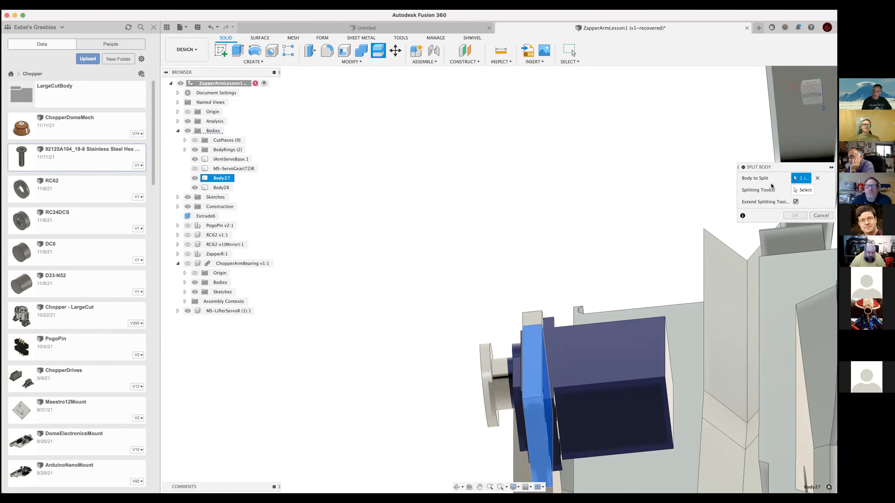
{"action": "left_click", "coordinate": [797, 191]}
{"action": "left_click", "coordinate": [617, 413]}
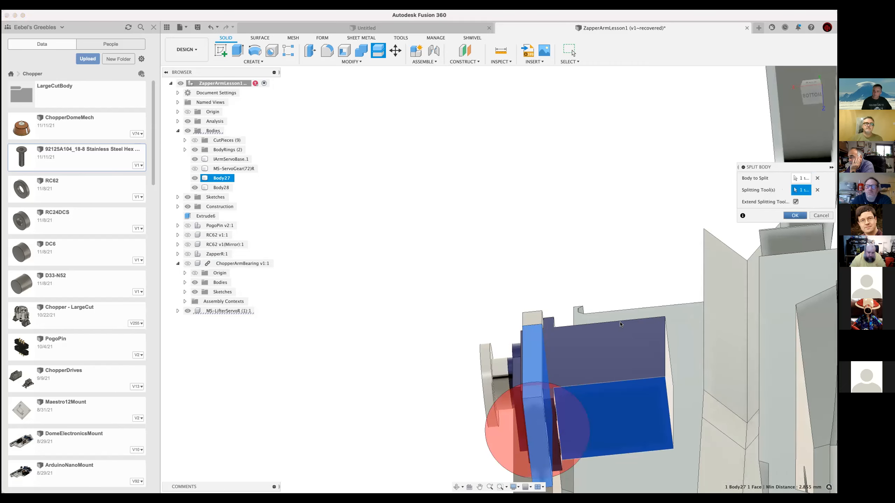
{"action": "key", "text": "Return"}
{"action": "middle_click_drag", "start_coordinate": [621, 325], "coordinate": [726, 303], "text": "shift"}
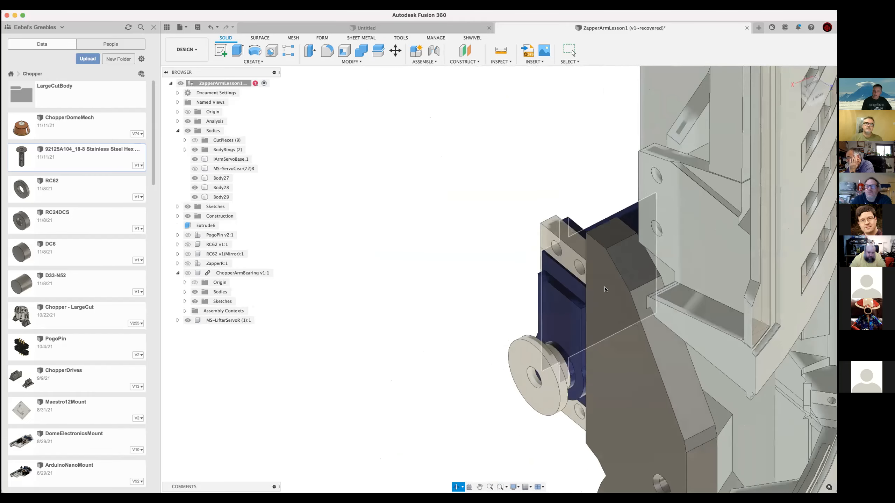
- Hide the BodyRings folder and the MS-LifterServoR component to expose the mount plate's middle section
{"action": "left_click", "coordinate": [194, 149]}
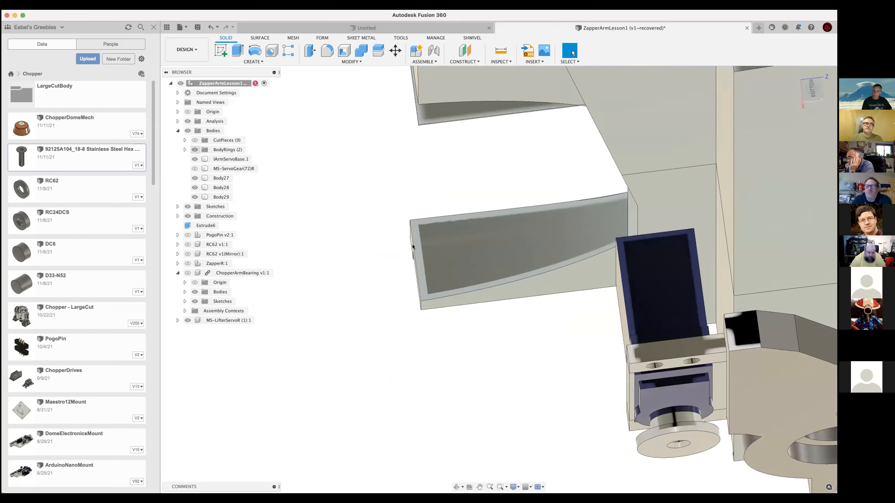
{"action": "left_click", "coordinate": [195, 160]}
{"action": "middle_click_drag", "start_coordinate": [415, 262], "coordinate": [551, 380], "text": "shift"}
{"action": "left_click", "coordinate": [551, 380]}
{"action": "left_click", "coordinate": [522, 401]}
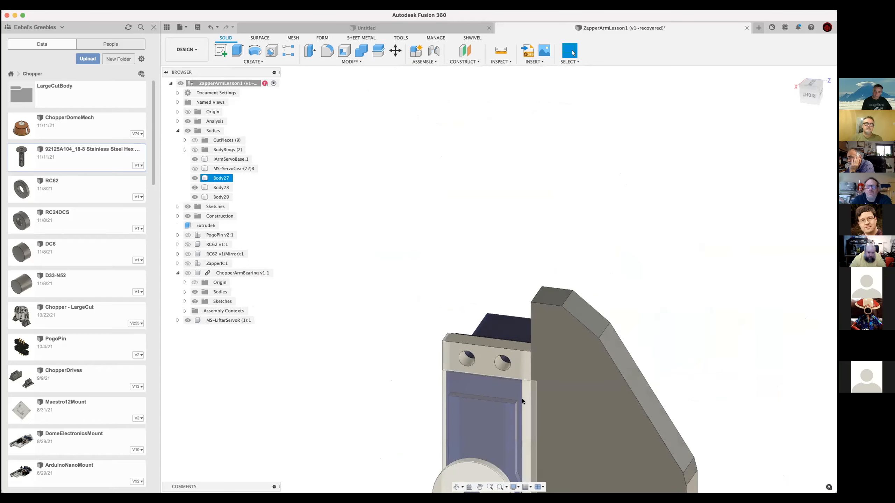
{"action": "left_click", "coordinate": [525, 396]}
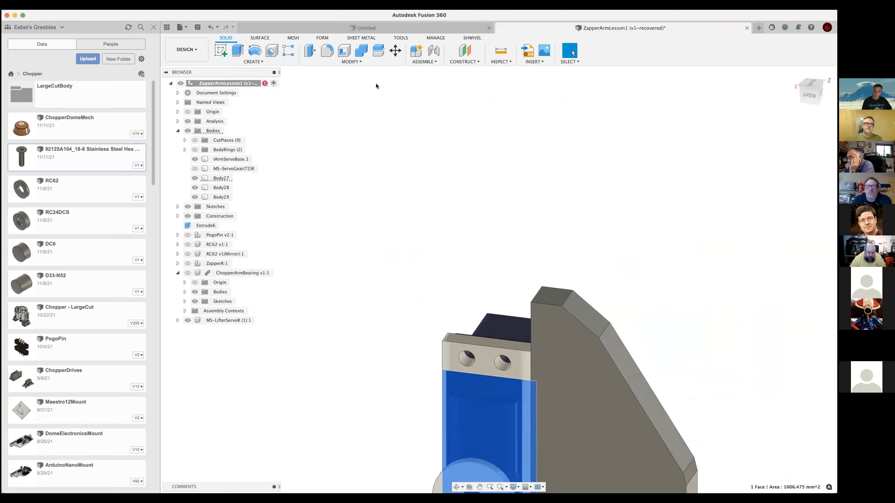
{"action": "left_click", "coordinate": [188, 320]}
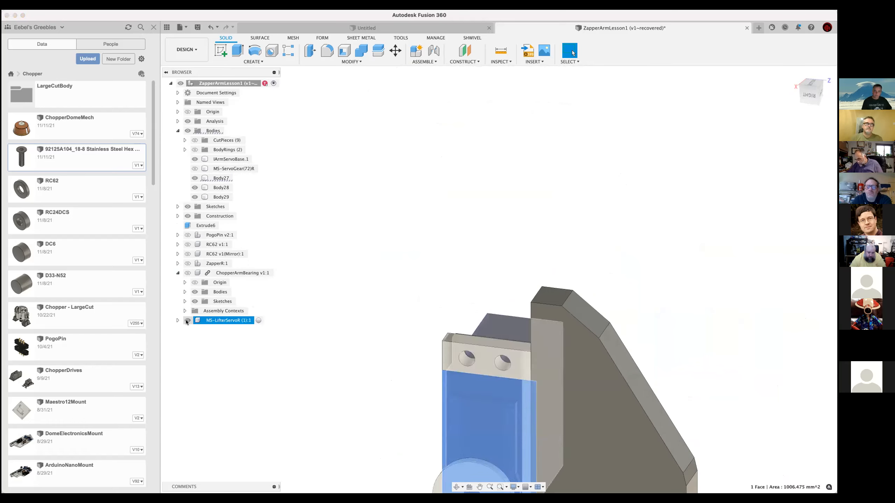
{"action": "left_click", "coordinate": [289, 364]}
{"action": "middle_click_drag", "start_coordinate": [316, 370], "coordinate": [351, 378], "text": "shift"}
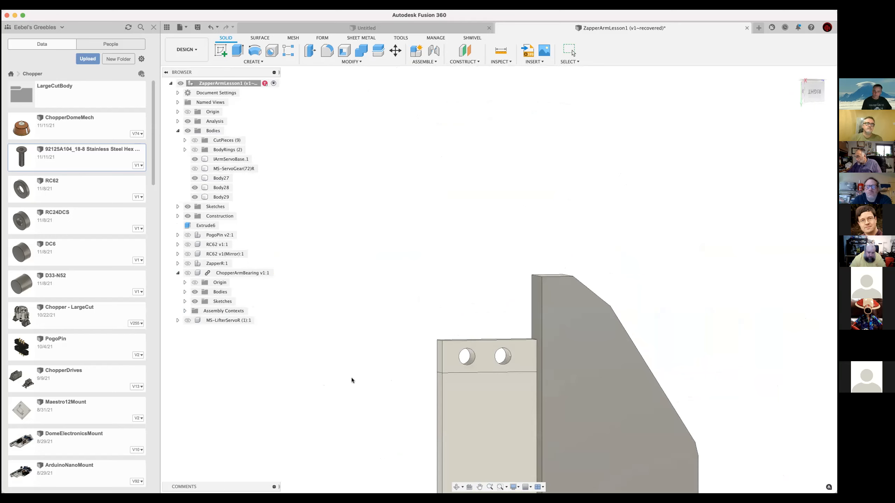
- Show the servo again and split the plate's middle section along the servo body's long side face beside the arm
{"action": "left_click", "coordinate": [512, 429]}
{"action": "left_click", "coordinate": [187, 320]}
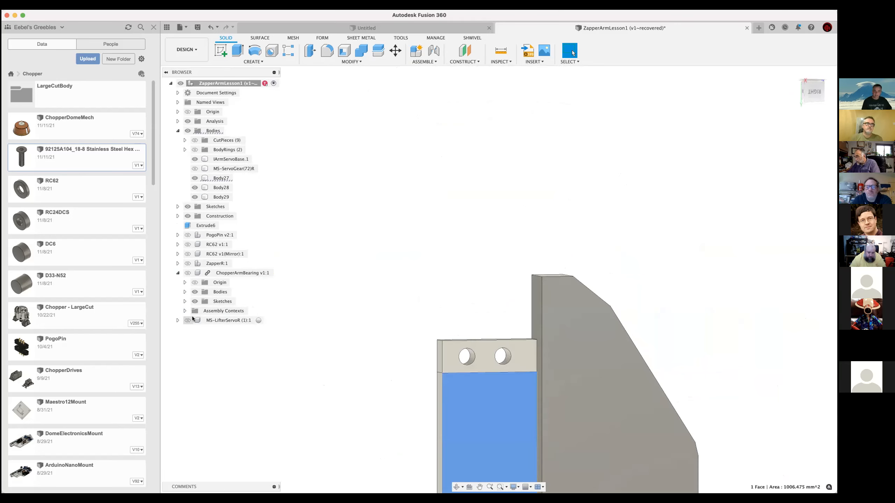
{"action": "left_click", "coordinate": [378, 51]}
{"action": "middle_click_drag", "start_coordinate": [431, 158], "coordinate": [611, 243], "text": "shift"}
{"action": "left_click", "coordinate": [801, 190]}
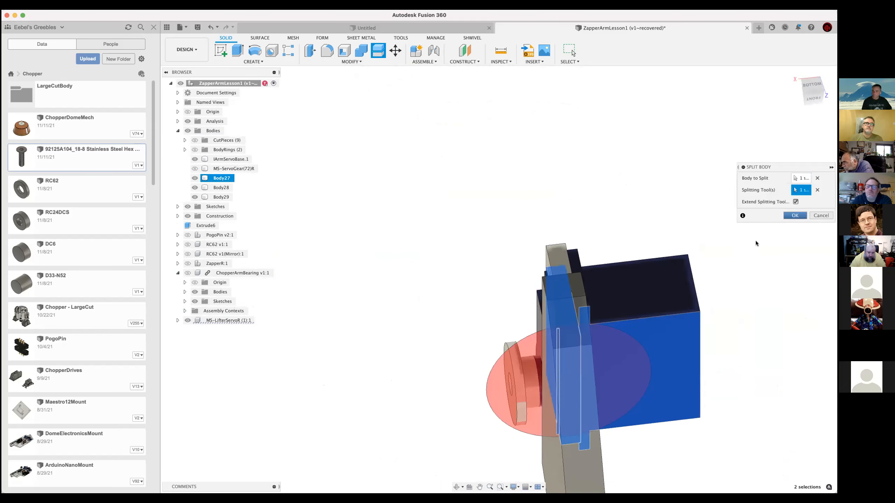
{"action": "left_click", "coordinate": [785, 218]}
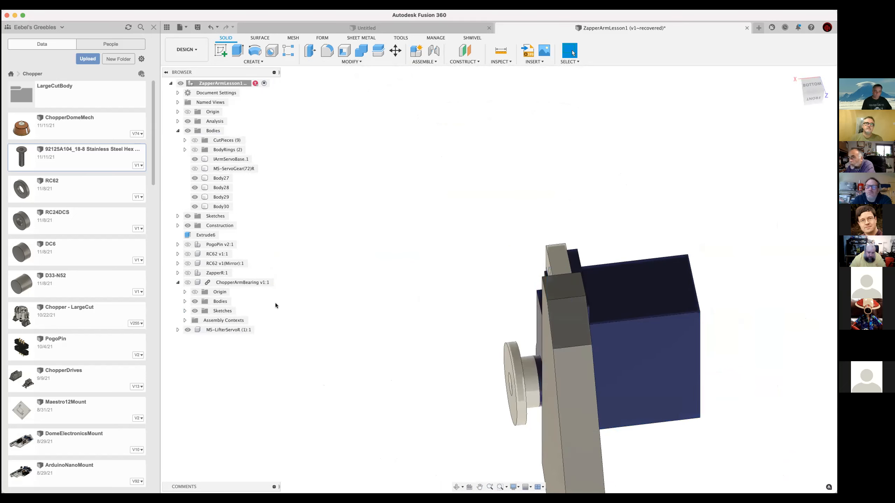
- Hide the servo and delete the plate's central piece that overlaps the servo body
{"action": "middle_click_drag", "start_coordinate": [493, 384], "coordinate": [322, 287], "text": "shift"}
{"action": "left_click", "coordinate": [437, 323]}
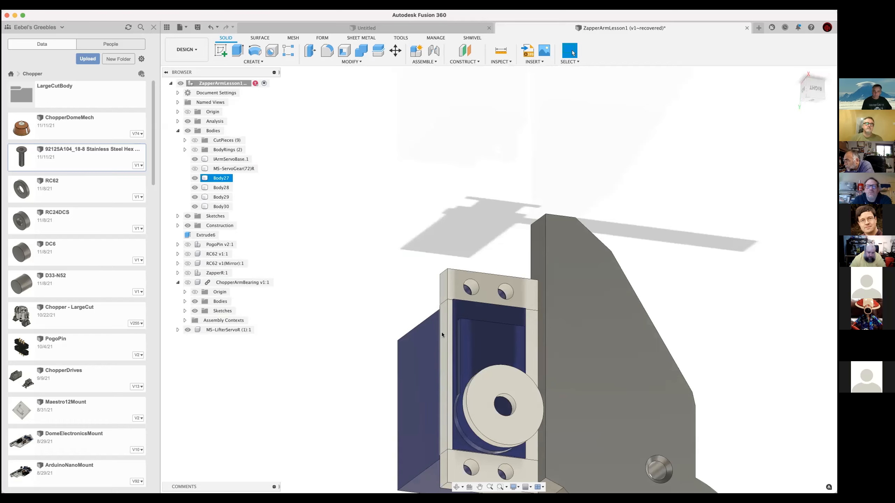
{"action": "left_click", "coordinate": [213, 178]}
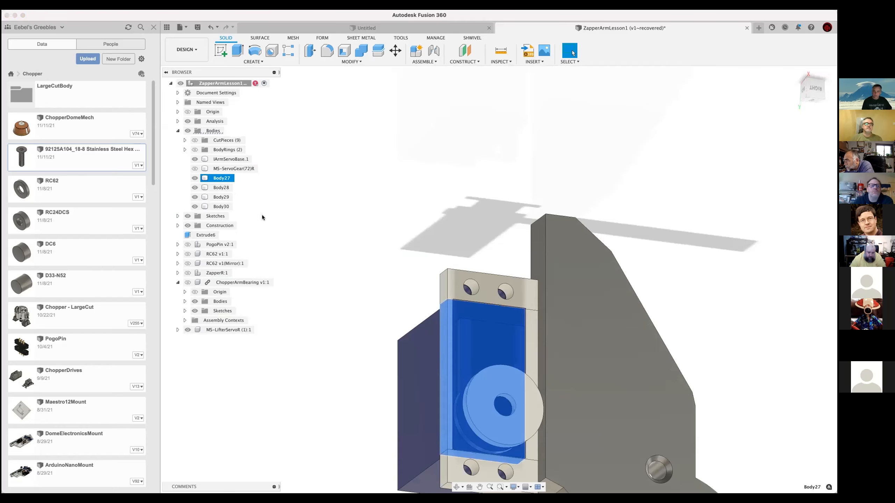
{"action": "left_click", "coordinate": [188, 330]}
{"action": "left_click", "coordinate": [388, 370]}
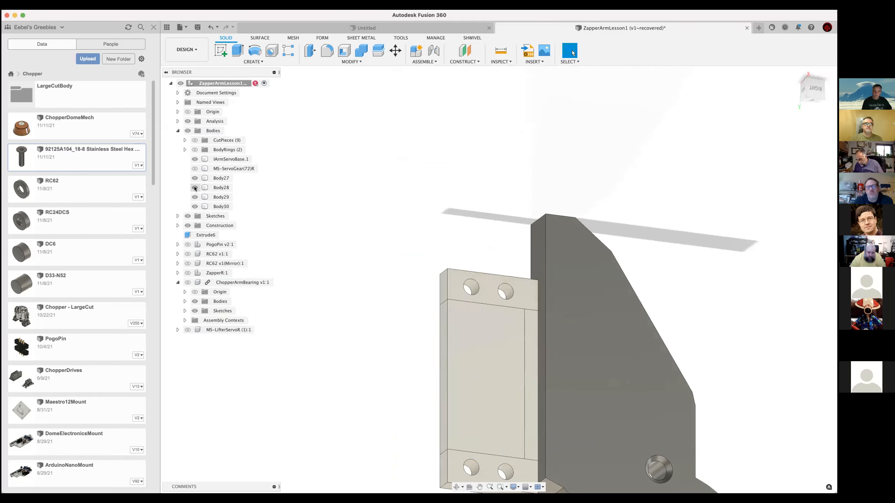
{"action": "left_click", "coordinate": [221, 178]}
{"action": "key", "text": "Delete"}
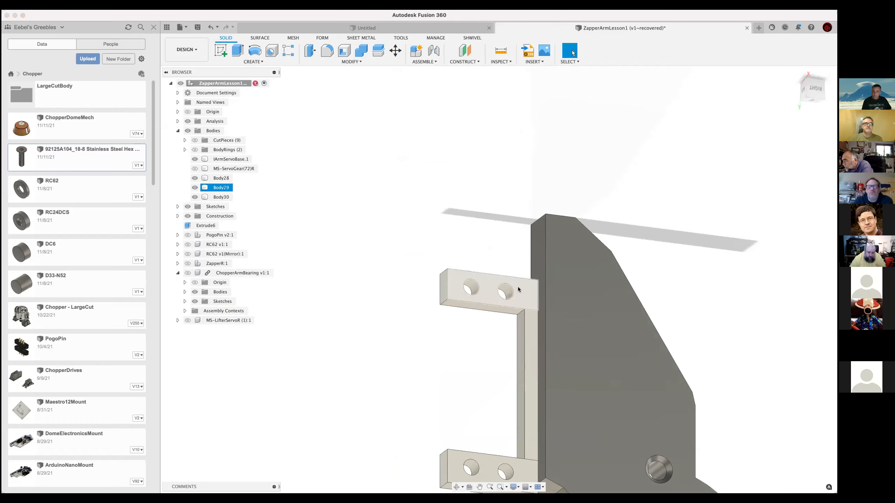
- Combine the two screw-hole end pieces and the connecting side strip into one C-shaped mount body with Join
{"action": "left_click", "coordinate": [359, 53]}
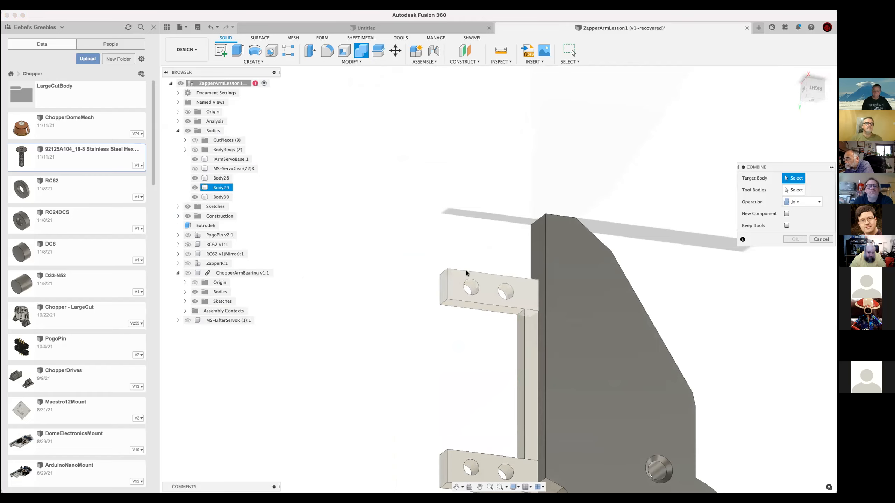
{"action": "left_click", "coordinate": [477, 281]}
{"action": "left_click", "coordinate": [526, 323]}
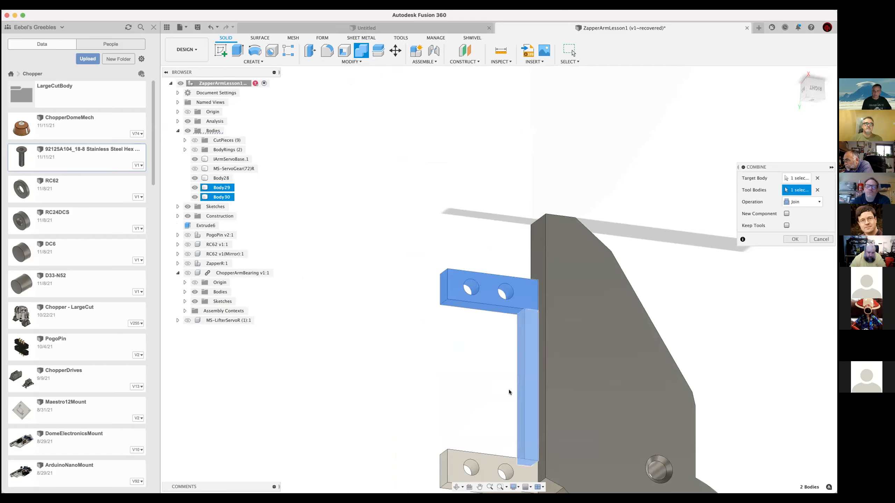
{"action": "left_click", "coordinate": [491, 455]}
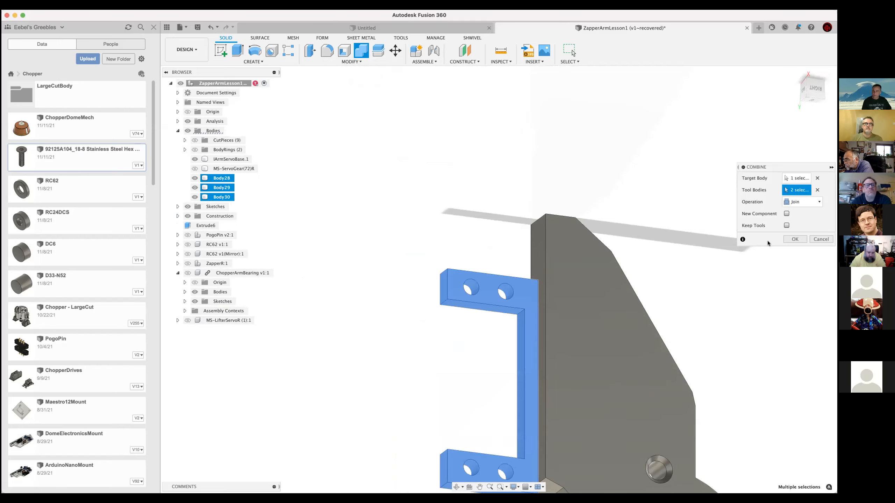
{"action": "left_click", "coordinate": [796, 240]}
- Offset the three inner faces of the C-shaped servo mount by -0.25 mm and show the servo again
{"action": "mouse_move", "coordinate": [737, 319]}
{"action": "middle_mouse_down", "text": "shift"}
{"action": "mouse_move", "coordinate": [760, 312]}
{"action": "mouse_move", "coordinate": [738, 282]}
{"action": "mouse_move", "coordinate": [731, 310]}
{"action": "mouse_move", "coordinate": [749, 312]}
{"action": "middle_mouse_up", "text": "shift"}
{"action": "middle_click_drag", "start_coordinate": [728, 313], "coordinate": [737, 305], "text": "shift"}
{"action": "left_click", "coordinate": [501, 287]}
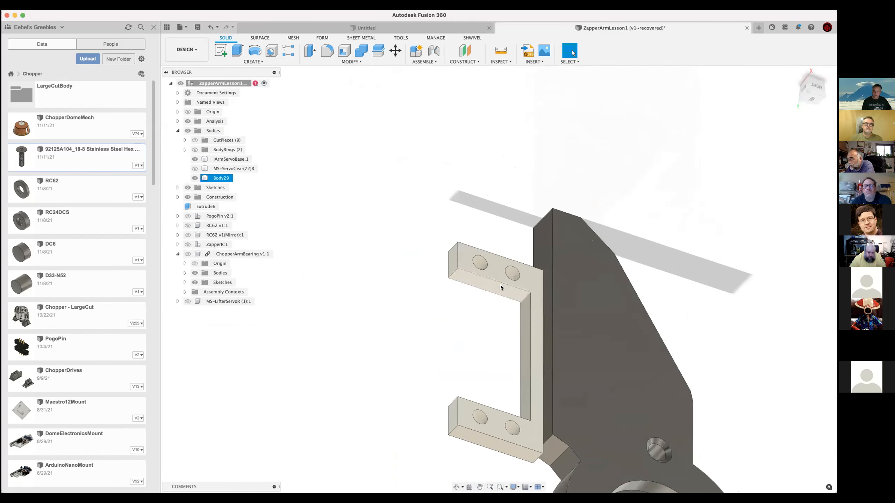
{"action": "left_click", "coordinate": [500, 288]}
{"action": "key", "text": "q"}
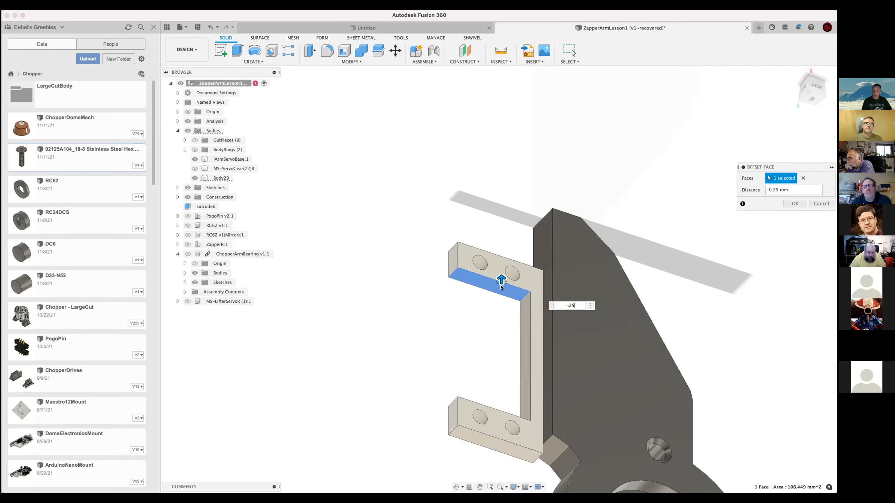
{"action": "middle_click_drag", "start_coordinate": [495, 365], "coordinate": [509, 411], "text": "shift"}
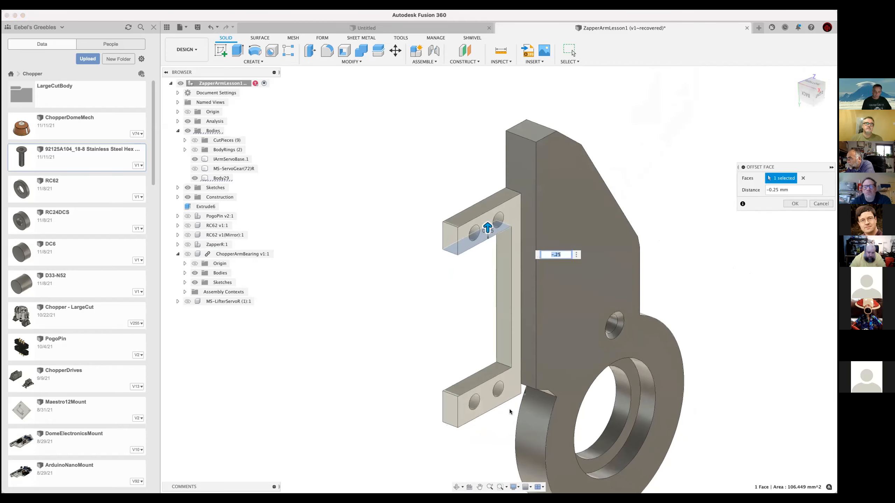
{"action": "left_click", "coordinate": [498, 372]}
{"action": "left_click", "coordinate": [504, 346]}
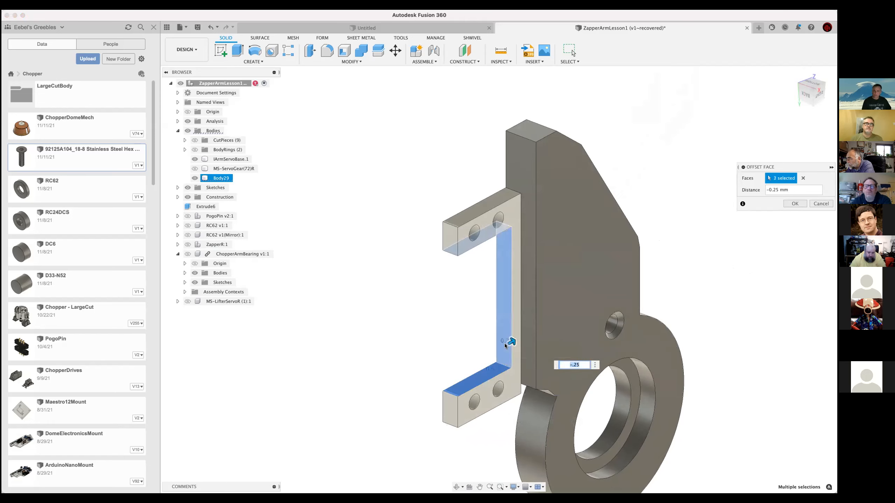
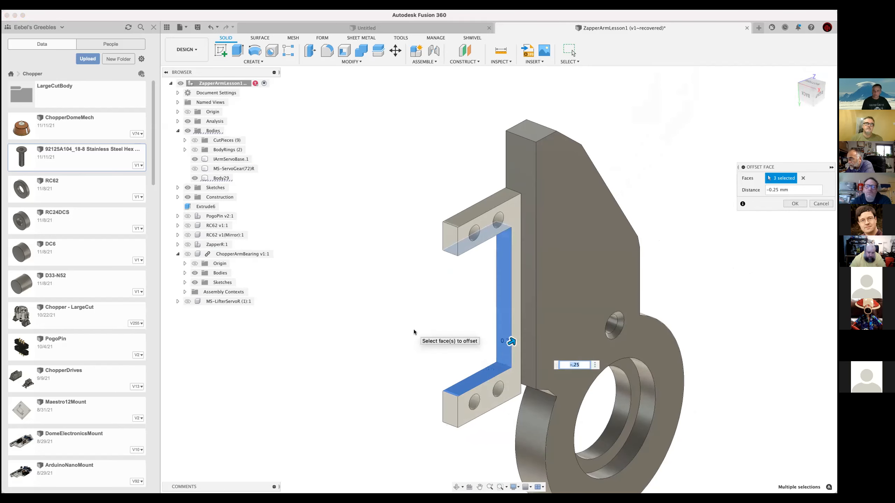
{"action": "middle_click_drag", "start_coordinate": [414, 331], "coordinate": [386, 289], "text": "shift"}
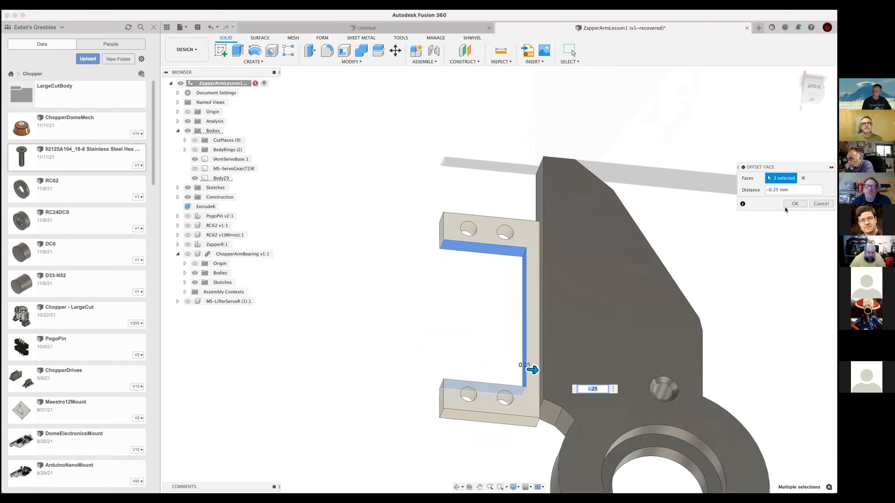
{"action": "left_click", "coordinate": [794, 203]}
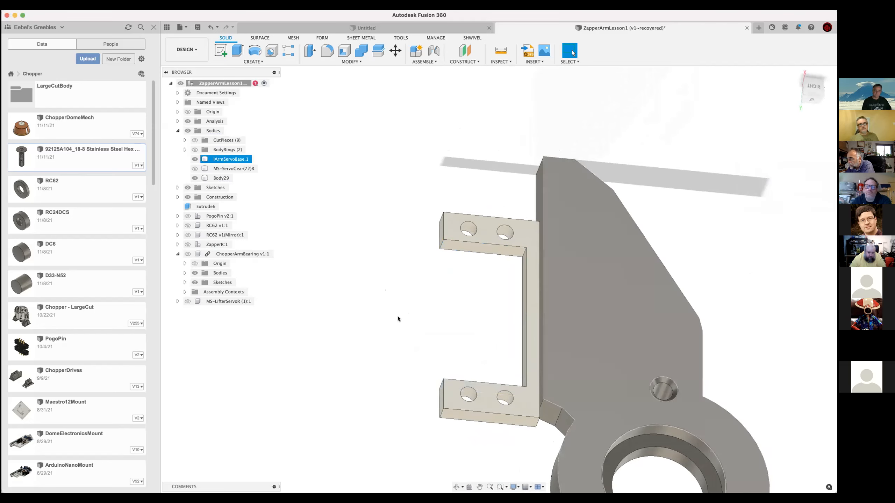
{"action": "left_click", "coordinate": [188, 301]}
{"action": "middle_click_drag", "start_coordinate": [394, 405], "coordinate": [607, 335], "text": "shift"}
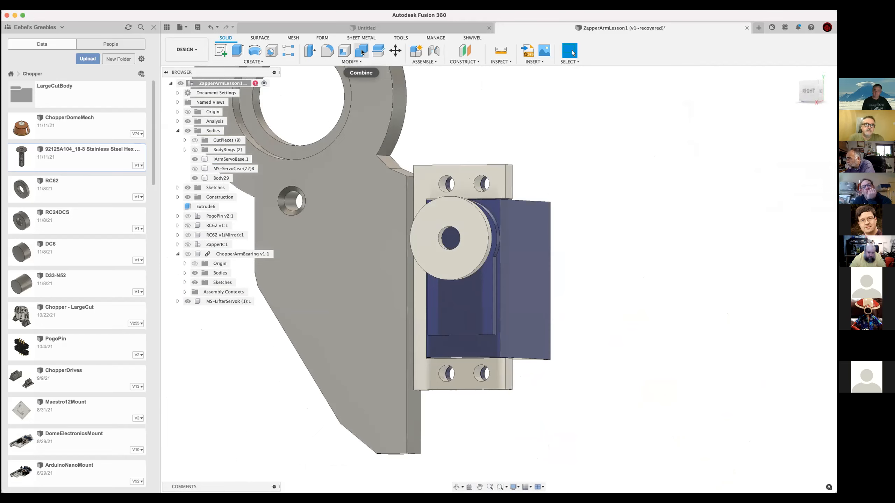
{"action": "left_click", "coordinate": [361, 51]}
{"action": "left_click", "coordinate": [376, 206]}
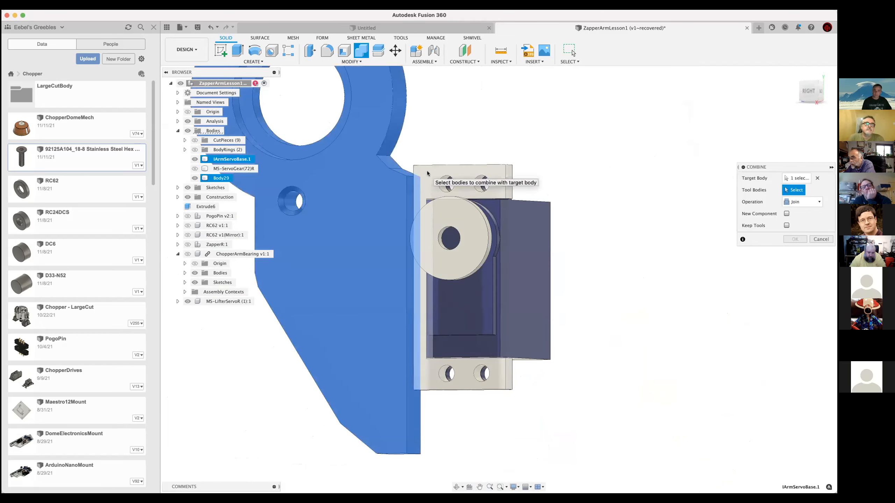
{"action": "left_click", "coordinate": [426, 171]}
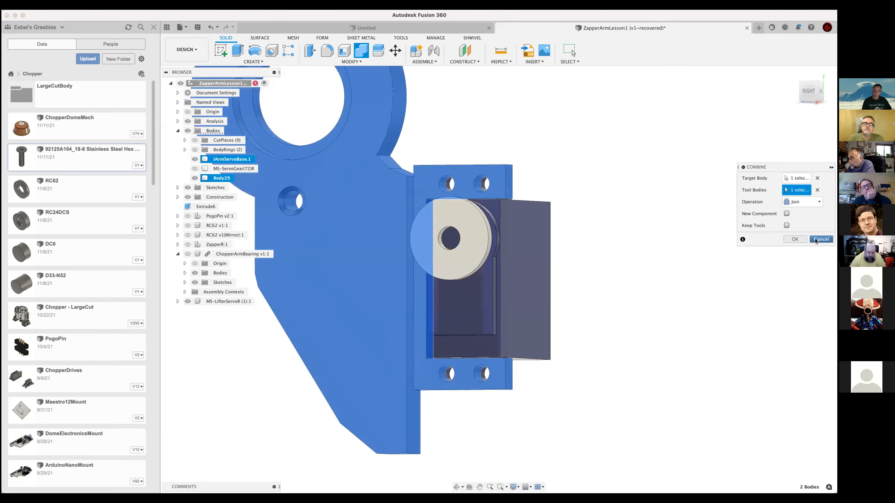
{"action": "left_click", "coordinate": [817, 241]}
{"action": "mouse_move", "coordinate": [588, 393]}
{"action": "middle_mouse_down", "text": "shift"}
{"action": "mouse_move", "coordinate": [525, 415]}
{"action": "mouse_move", "coordinate": [595, 408]}
{"action": "mouse_move", "coordinate": [591, 391]}
{"action": "mouse_move", "coordinate": [578, 393]}
{"action": "middle_mouse_up", "text": "shift"}
{"action": "left_click", "coordinate": [379, 428]}
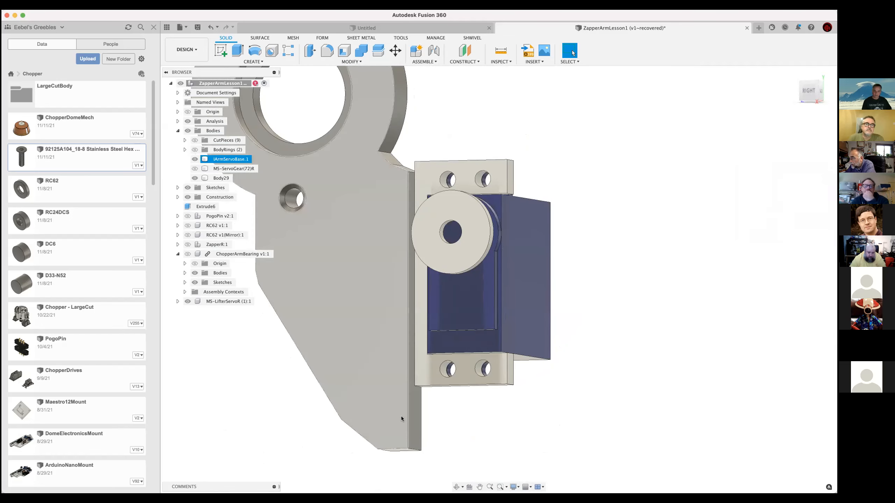
- Split the IArmServoBase.1 arm body with the lower end face of the C-shaped servo mount
{"action": "middle_click_drag", "start_coordinate": [396, 409], "coordinate": [393, 455], "text": "shift"}
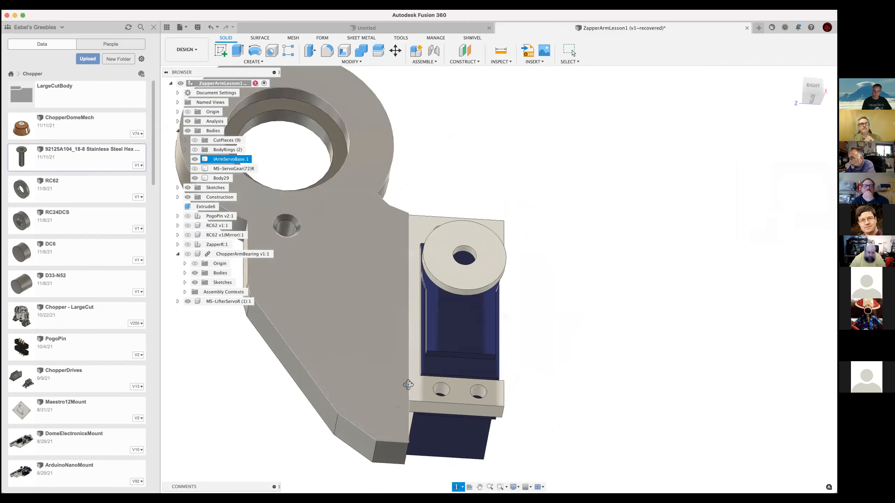
{"action": "left_click", "coordinate": [436, 406]}
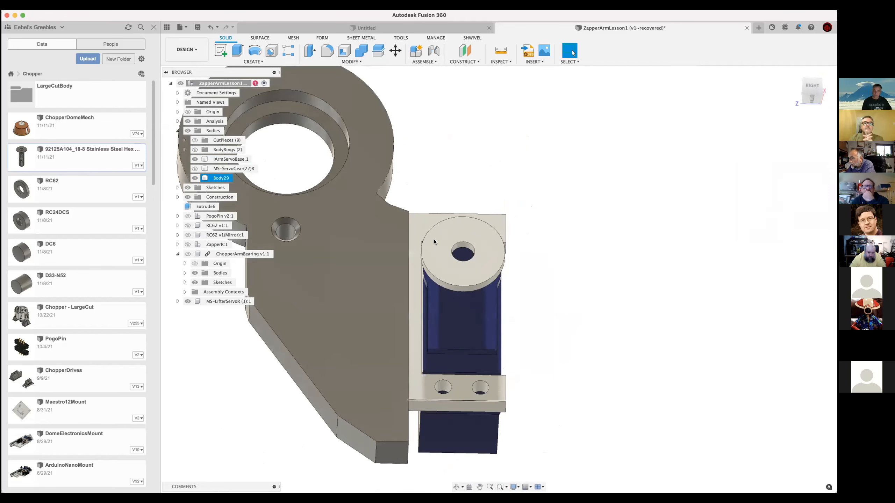
{"action": "left_click", "coordinate": [377, 51]}
{"action": "left_click", "coordinate": [359, 225]}
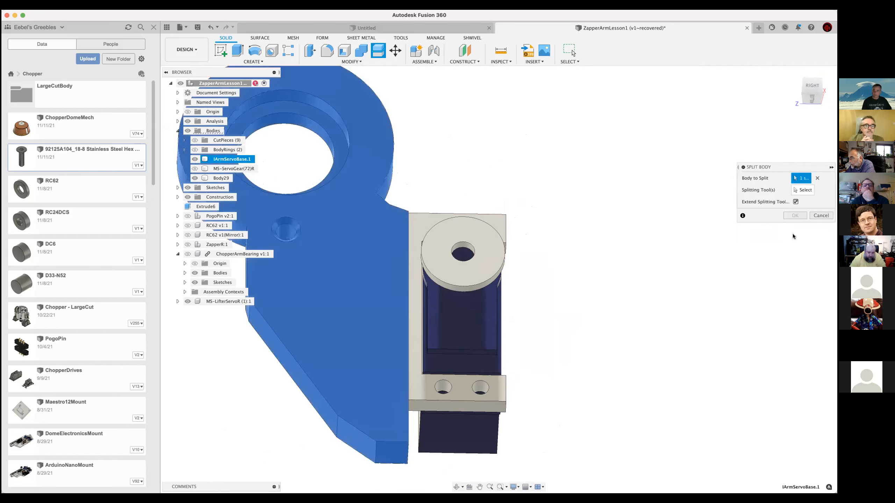
{"action": "left_click", "coordinate": [458, 405]}
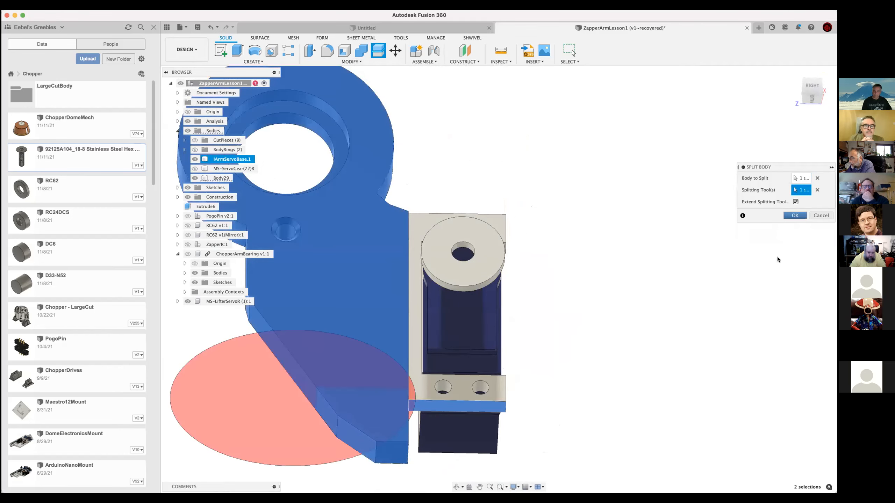
{"action": "left_click", "coordinate": [795, 216]}
- Delete the arm's split-off tip that extends below the C-shaped servo mount
{"action": "left_click", "coordinate": [363, 416]}
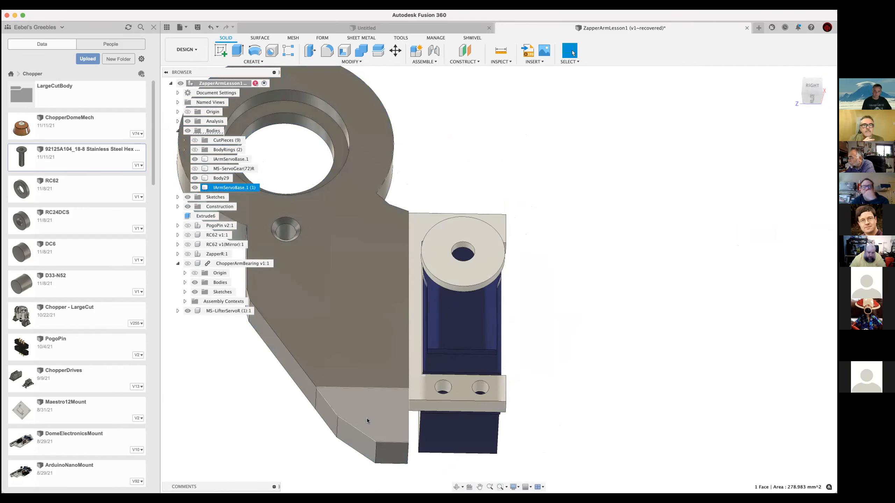
{"action": "left_click", "coordinate": [235, 188]}
{"action": "key", "text": "Delete"}
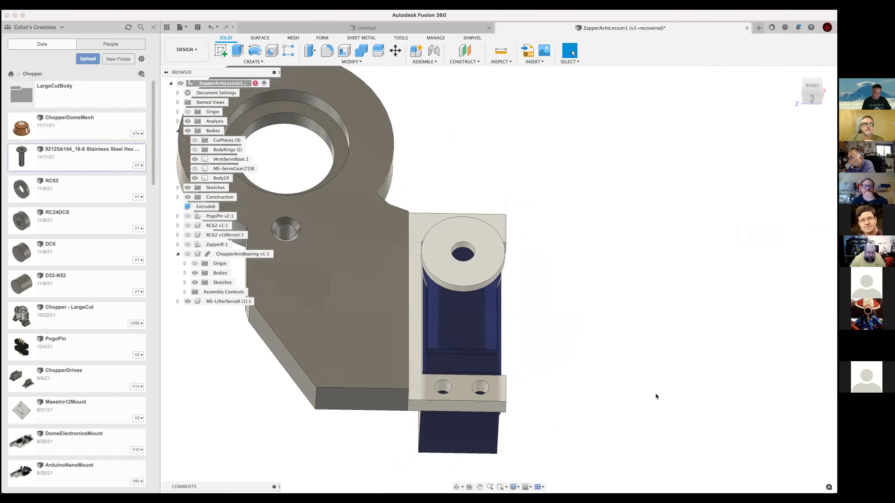
- Try to delete both small angled faces between the arm's ring and the top of the servo mount, and undo the deletion
{"action": "middle_click_drag", "start_coordinate": [597, 411], "coordinate": [571, 438], "text": "shift"}
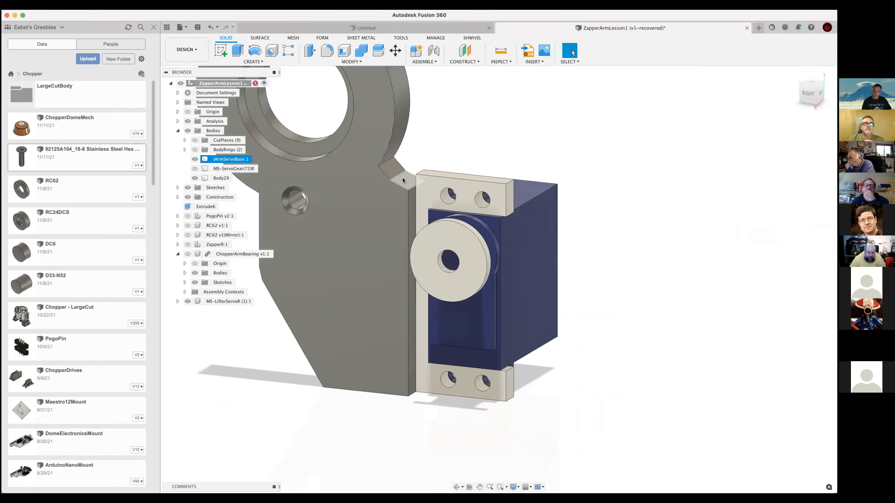
{"action": "middle_click_drag", "start_coordinate": [381, 200], "coordinate": [386, 335]}
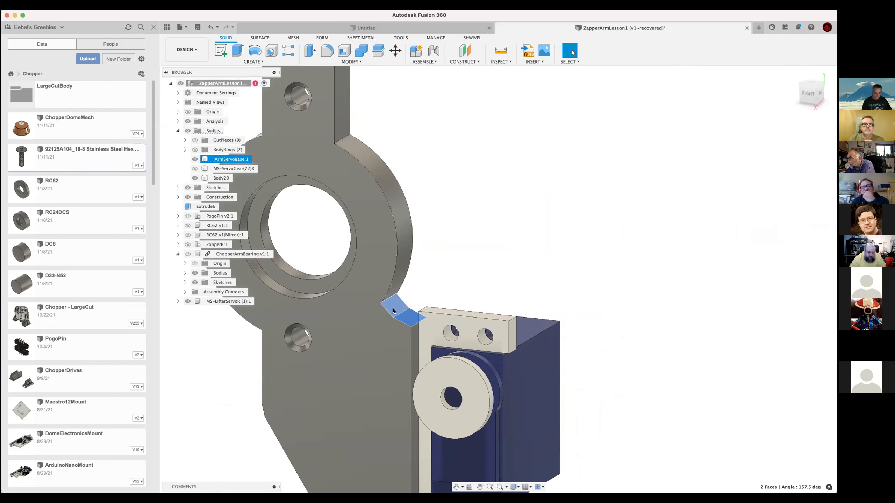
{"action": "key", "text": "Delete"}
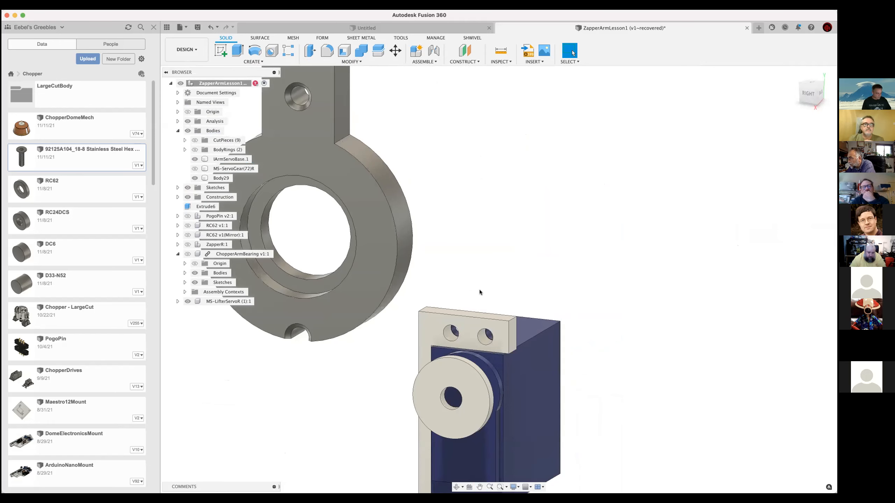
{"action": "key", "text": "super+z"}
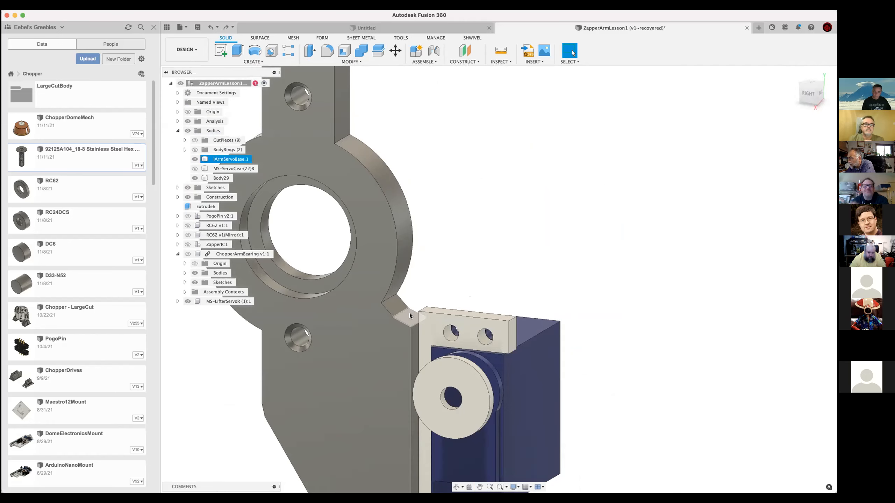
- Delete the small angled face beside the arm's ring and offset the extended sloped face next to it by 3.83 mm
{"action": "left_click", "coordinate": [396, 307]}
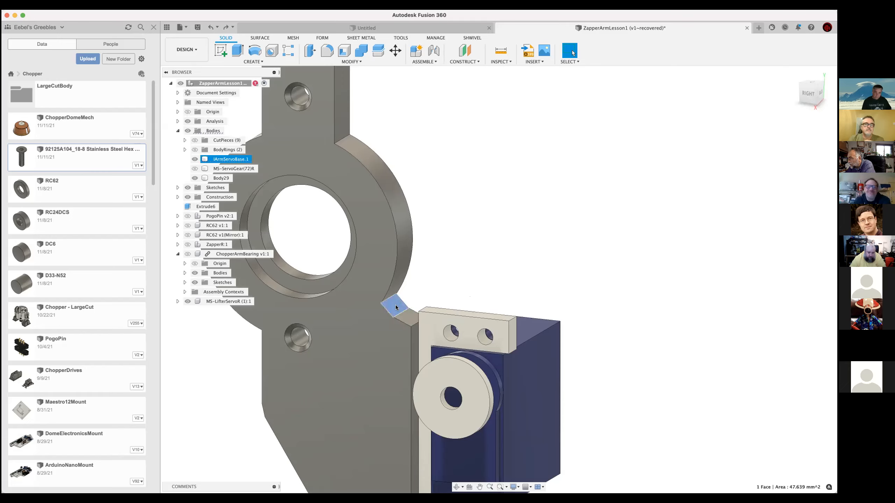
{"action": "key", "text": "Escape"}
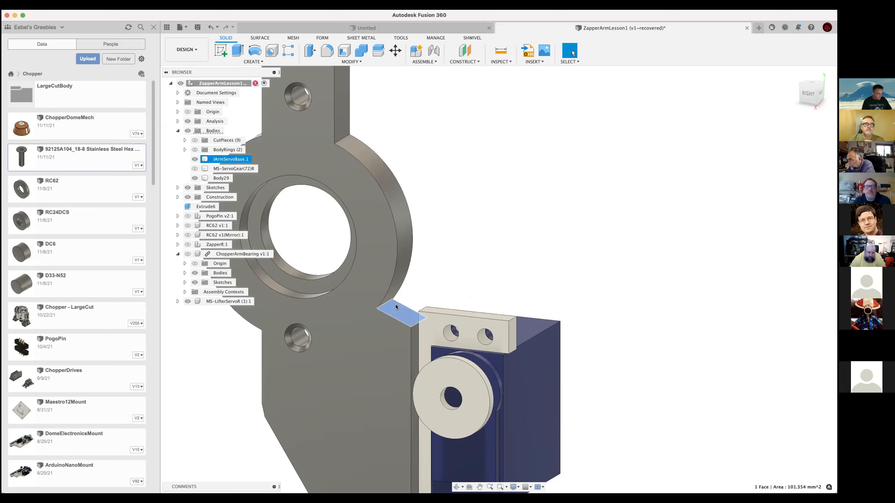
{"action": "key", "text": "q"}
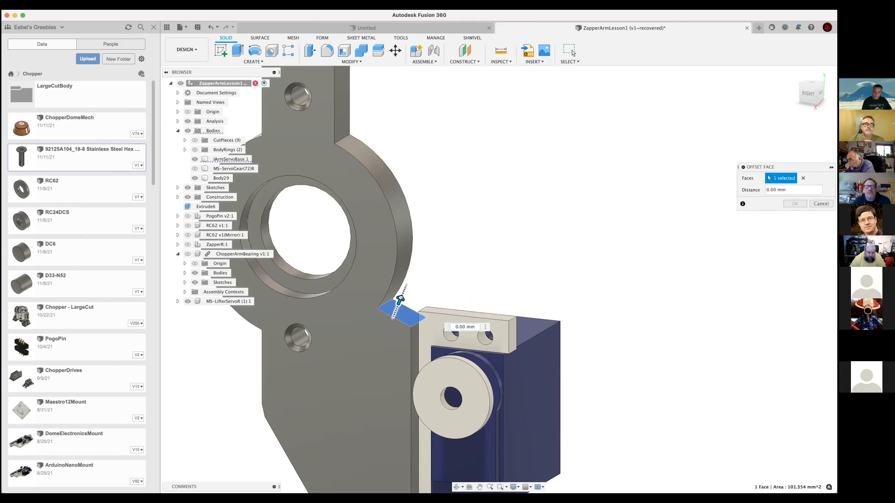
{"action": "left_click_drag", "start_coordinate": [406, 295], "coordinate": [414, 291]}
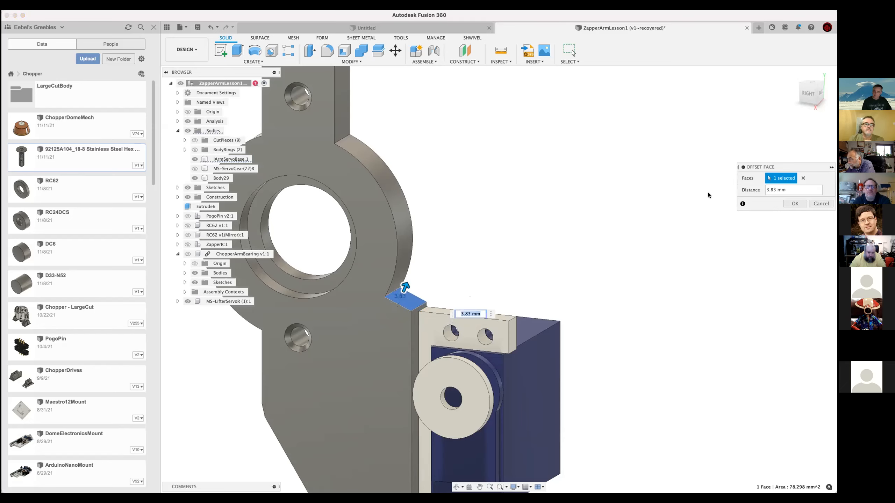
{"action": "left_click", "coordinate": [795, 204]}
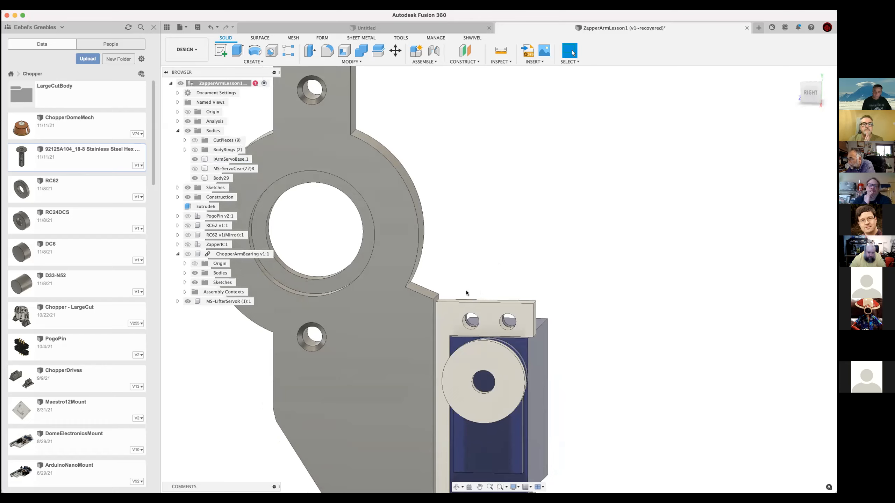
- Split the IArmServoBase.1 arm body using the top face of the C-shaped servo mount as the splitting tool
{"action": "left_click", "coordinate": [450, 300]}
{"action": "left_click", "coordinate": [434, 297]}
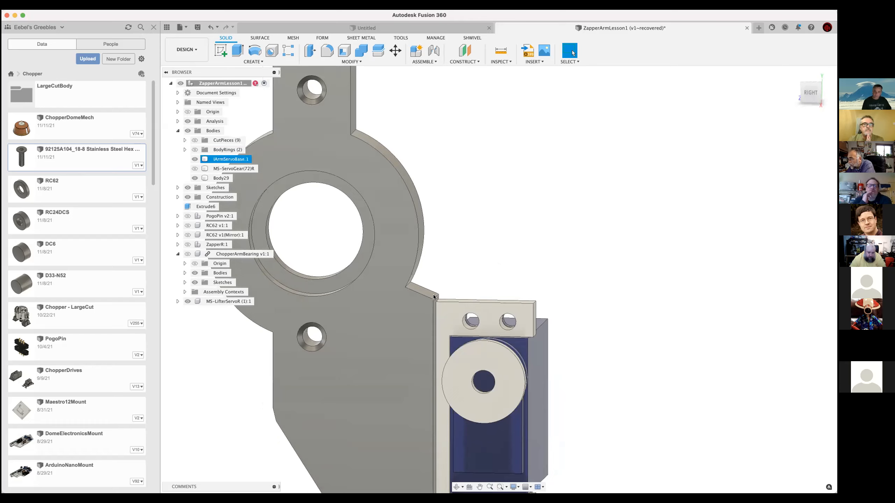
{"action": "scroll", "coordinate": [440, 291], "scroll_direction": "up", "scroll_amount": 3}
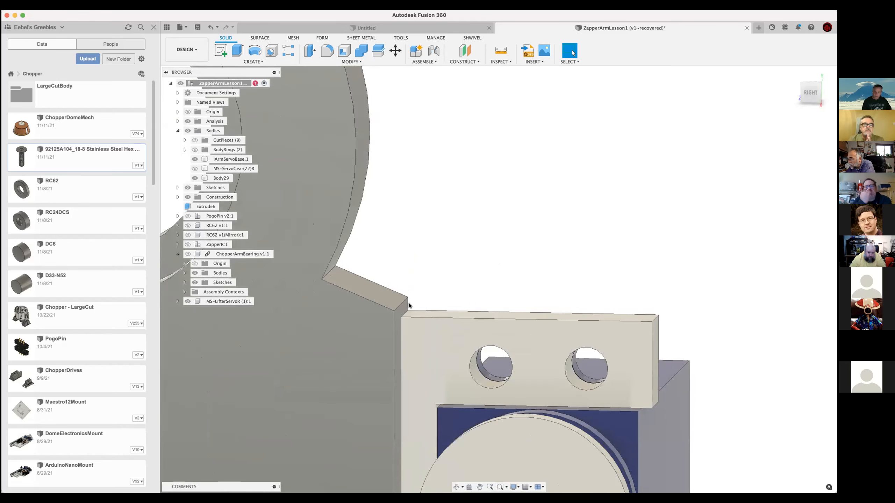
{"action": "left_click", "coordinate": [421, 310]}
{"action": "left_click", "coordinate": [400, 306]}
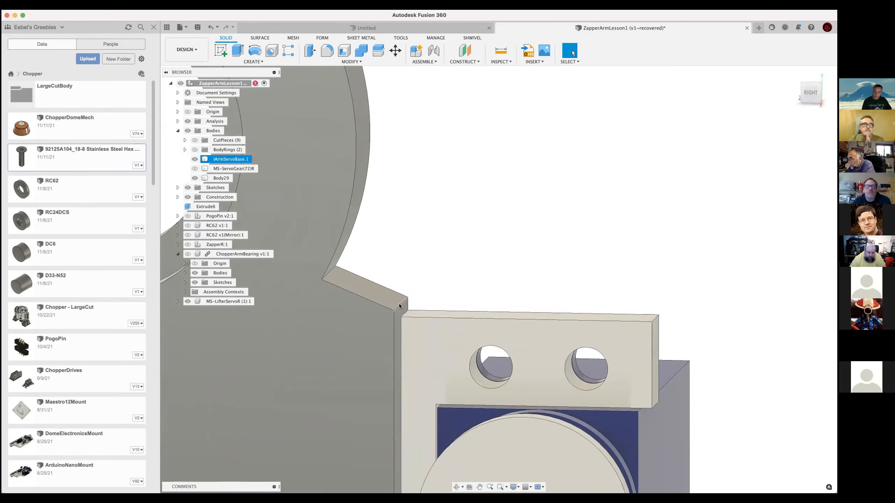
{"action": "left_click", "coordinate": [419, 315]}
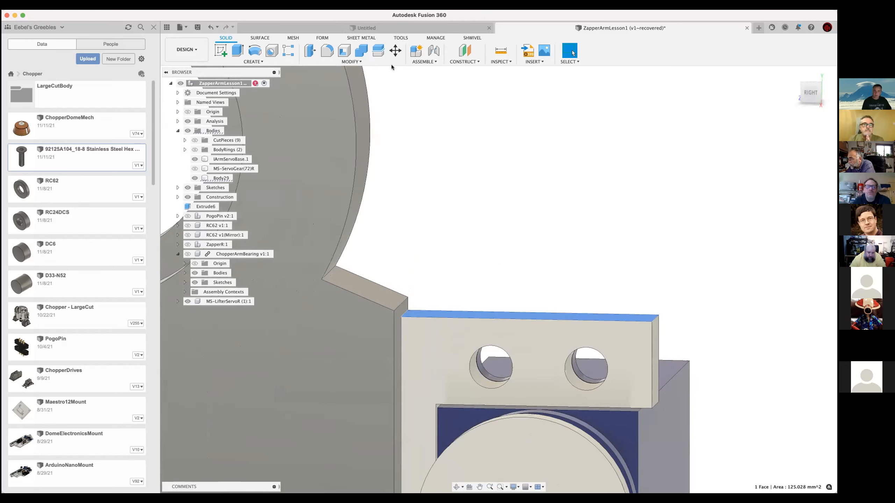
{"action": "left_click", "coordinate": [379, 52]}
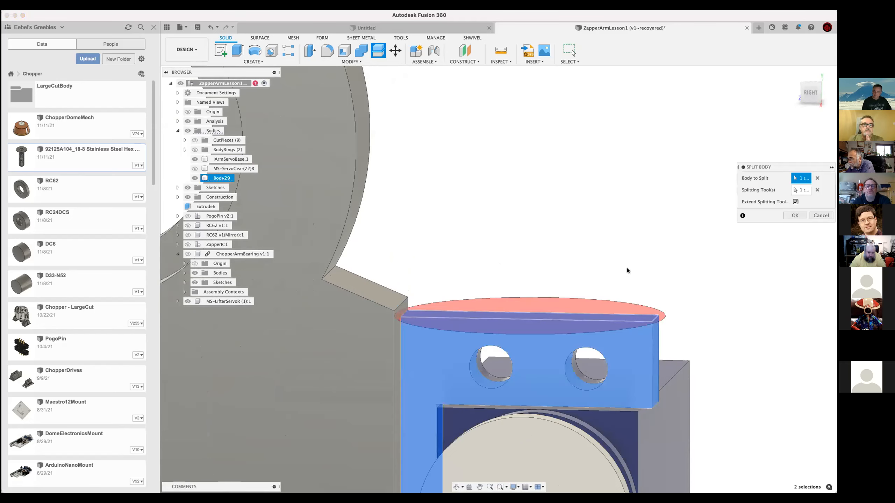
{"action": "left_click", "coordinate": [817, 178]}
{"action": "left_click", "coordinate": [314, 344]}
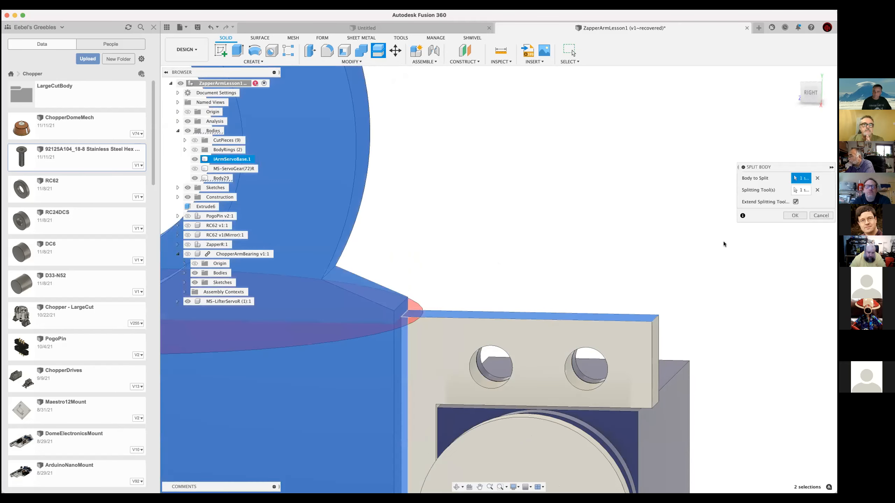
{"action": "left_click", "coordinate": [795, 215]}
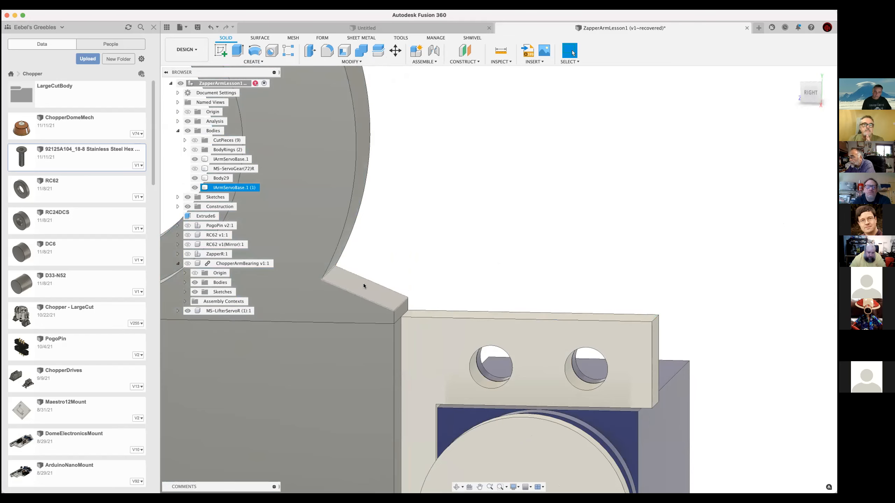
{"action": "key", "text": "Escape"}
- Split the upper ring body of the arm along the ring's curved outer face
{"action": "scroll", "coordinate": [340, 258], "scroll_direction": "down", "scroll_amount": 5}
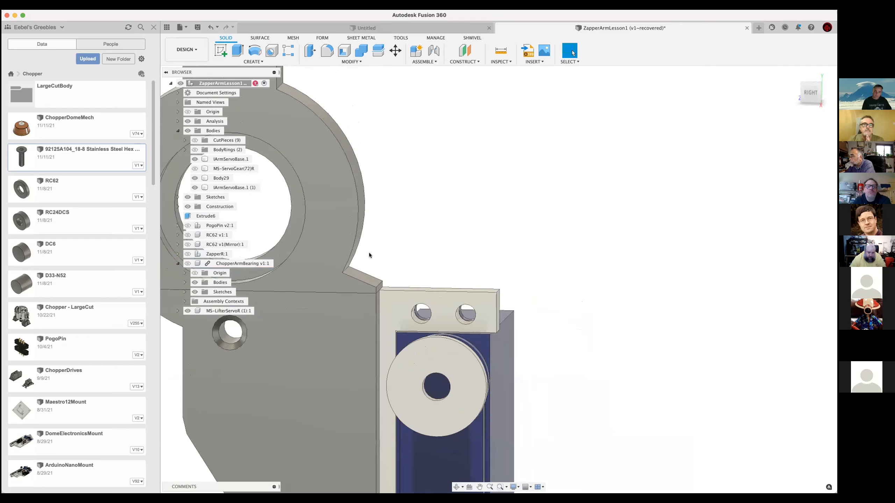
{"action": "left_click", "coordinate": [329, 171]}
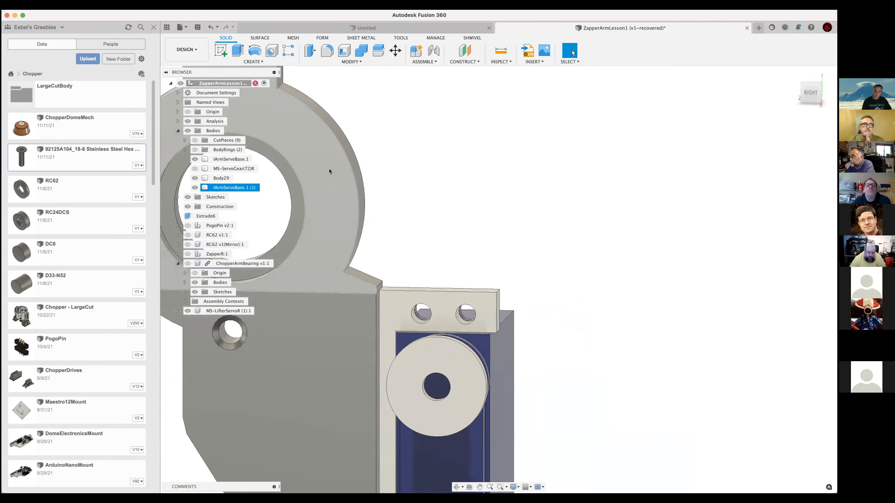
{"action": "left_click", "coordinate": [378, 51]}
{"action": "left_click", "coordinate": [340, 174]}
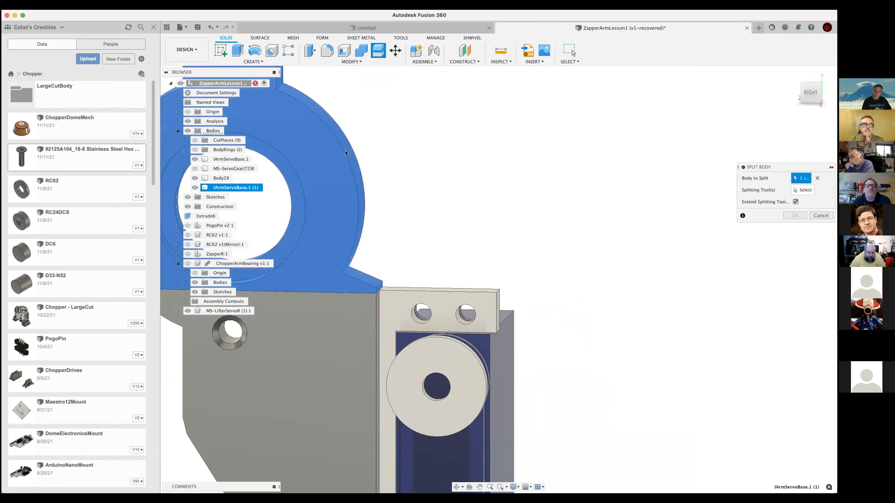
{"action": "left_click", "coordinate": [379, 53]}
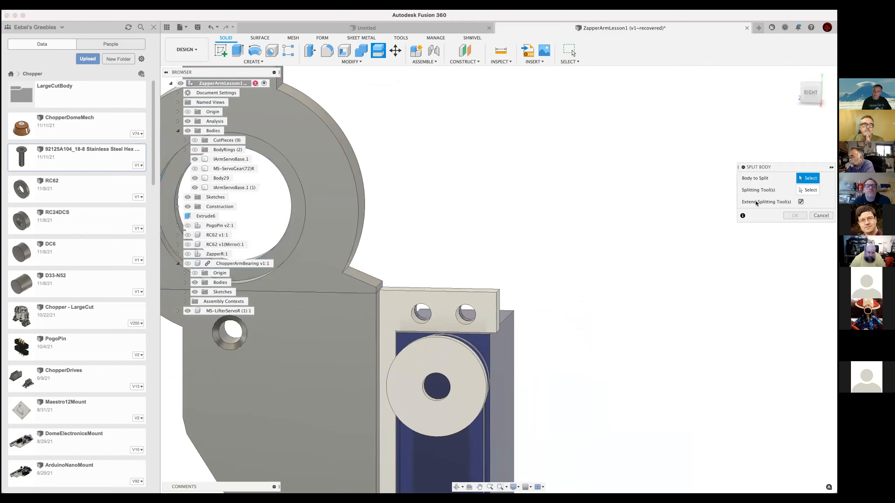
{"action": "left_click", "coordinate": [416, 190]}
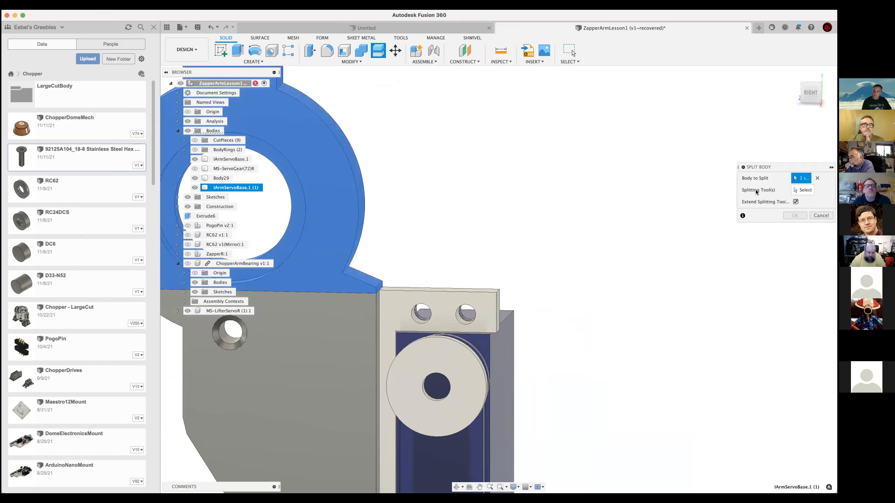
{"action": "middle_click_drag", "start_coordinate": [389, 246], "coordinate": [374, 247], "text": "shift"}
{"action": "left_click", "coordinate": [374, 247]}
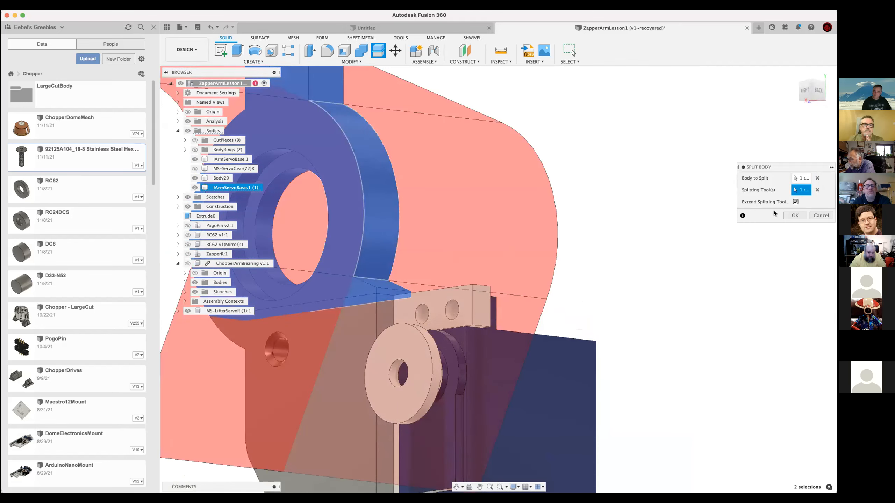
{"action": "left_click", "coordinate": [788, 216]}
- Delete the small wedge-shaped corner body between the arm's ring and the top of the servo mount
{"action": "middle_click_drag", "start_coordinate": [499, 226], "coordinate": [519, 228], "text": "shift"}
{"action": "middle_click_drag", "start_coordinate": [478, 251], "coordinate": [387, 260], "text": "shift"}
{"action": "left_click", "coordinate": [323, 275]}
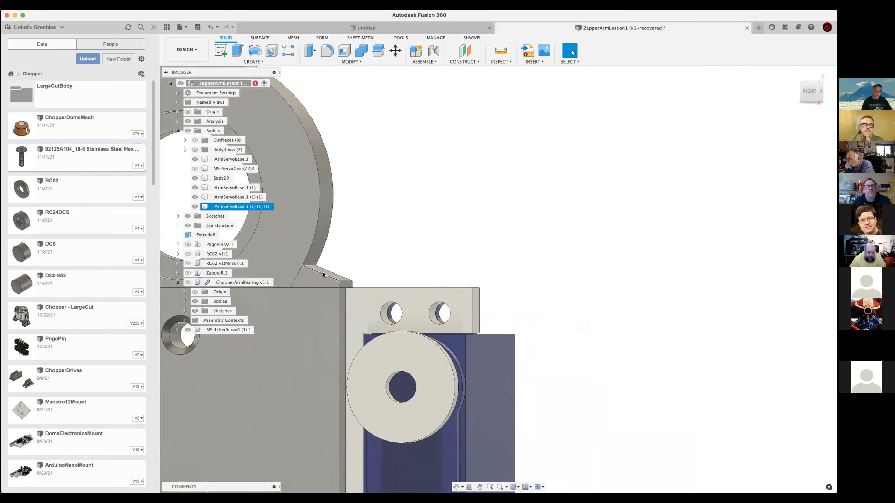
{"action": "scroll", "coordinate": [333, 273], "scroll_direction": "up", "scroll_amount": 2}
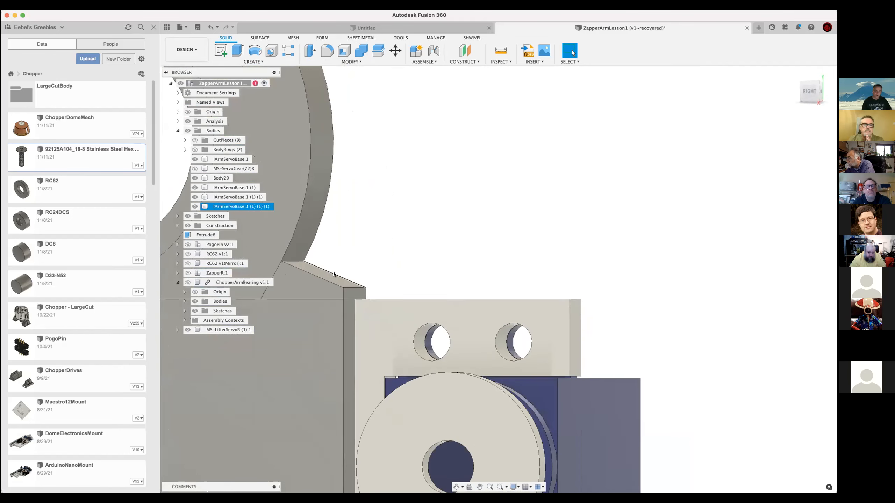
{"action": "left_click", "coordinate": [311, 282]}
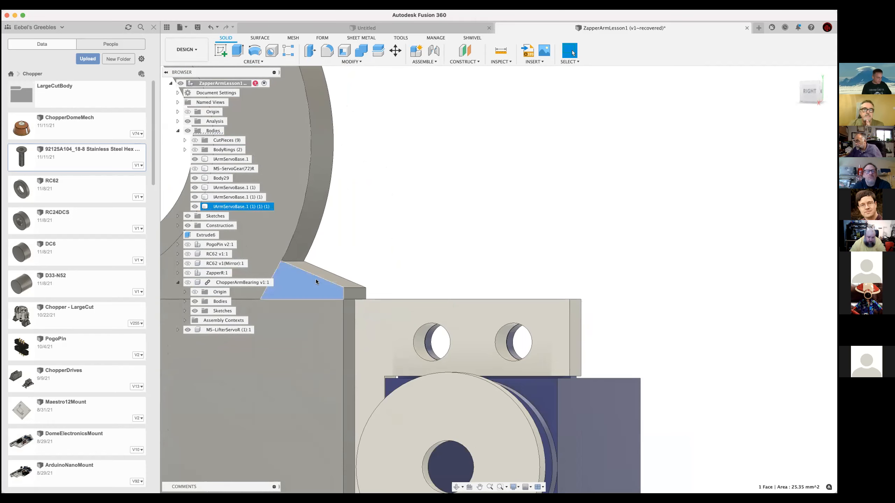
{"action": "left_click", "coordinate": [243, 206]}
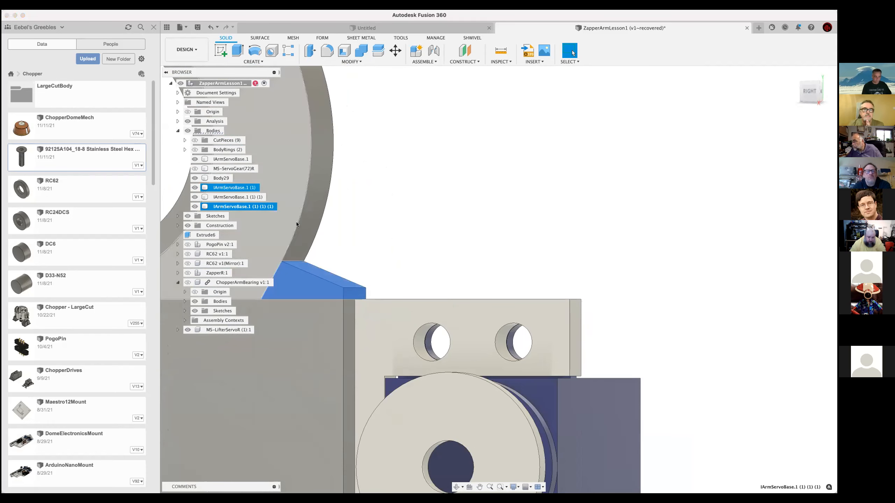
{"action": "key", "text": "Delete"}
- Join the arm's ring body and upper arm body to the lower IArmServoBase.1 body
{"action": "scroll", "coordinate": [377, 251], "scroll_direction": "down", "scroll_amount": 3}
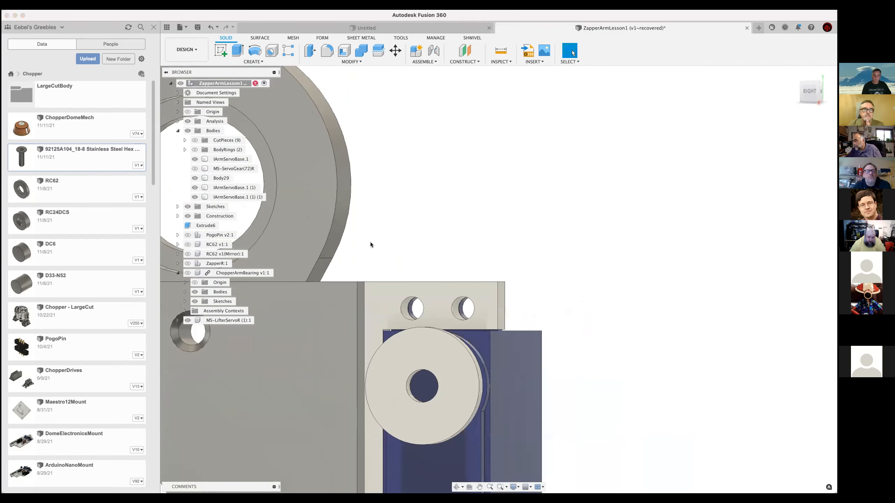
{"action": "scroll", "coordinate": [416, 248], "scroll_direction": "down", "scroll_amount": 2}
{"action": "middle_click_drag", "start_coordinate": [415, 247], "coordinate": [450, 252], "text": "shift"}
{"action": "middle_click_drag", "start_coordinate": [519, 316], "coordinate": [529, 340], "text": "shift"}
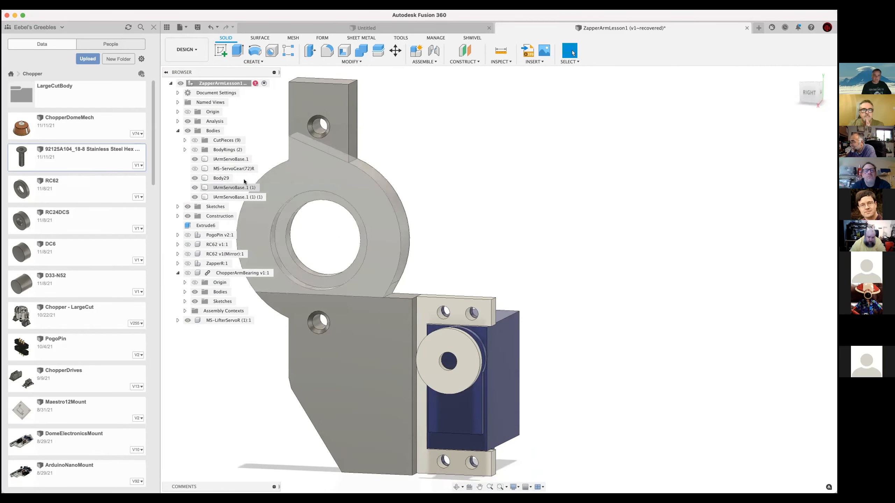
{"action": "left_click", "coordinate": [230, 159]}
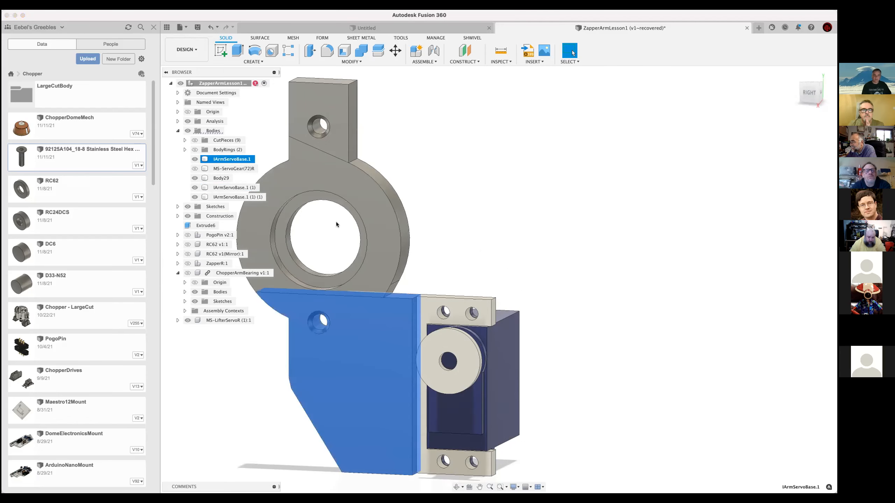
{"action": "left_click", "coordinate": [376, 159]}
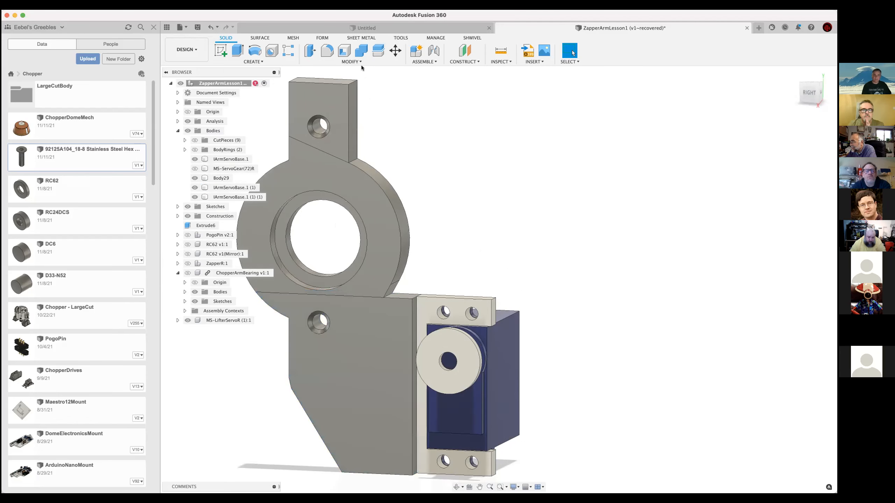
{"action": "left_click", "coordinate": [360, 52]}
{"action": "left_click", "coordinate": [231, 159]}
{"action": "left_click", "coordinate": [372, 226]}
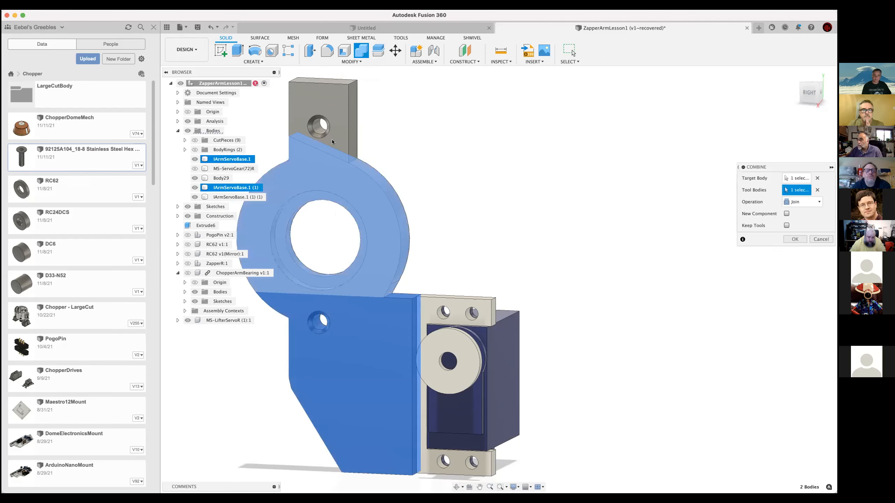
{"action": "left_click", "coordinate": [332, 139]}
{"action": "left_click", "coordinate": [795, 240]}
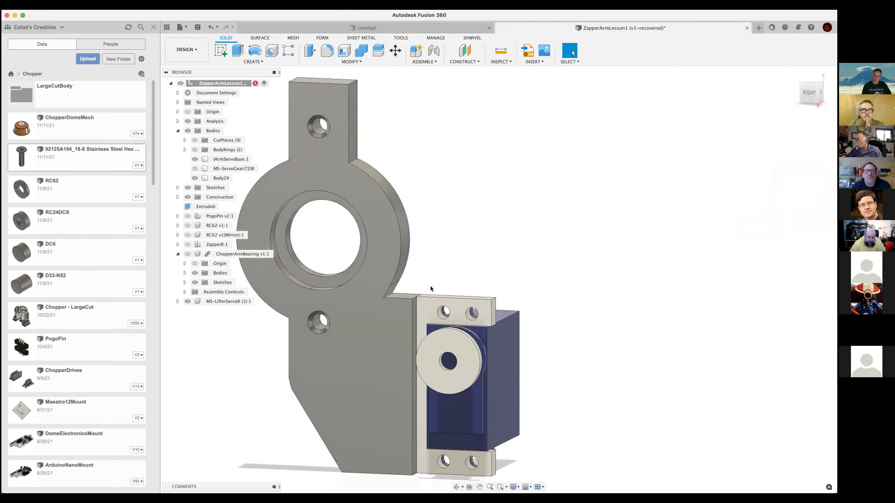
- Try to chamfer the inner corner edge where the arm's ring meets the top of the servo base
{"action": "middle_click_drag", "start_coordinate": [427, 287], "coordinate": [382, 298], "text": "shift"}
{"action": "left_click", "coordinate": [364, 300]}
{"action": "middle_click_drag", "start_coordinate": [437, 296], "coordinate": [456, 278], "text": "shift"}
{"action": "scroll", "coordinate": [456, 278], "scroll_direction": "up", "scroll_amount": 6}
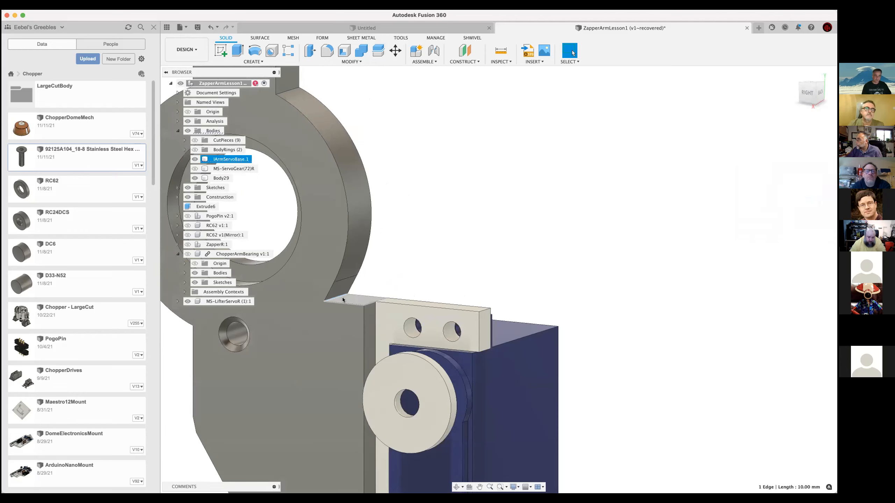
{"action": "left_click", "coordinate": [355, 63]}
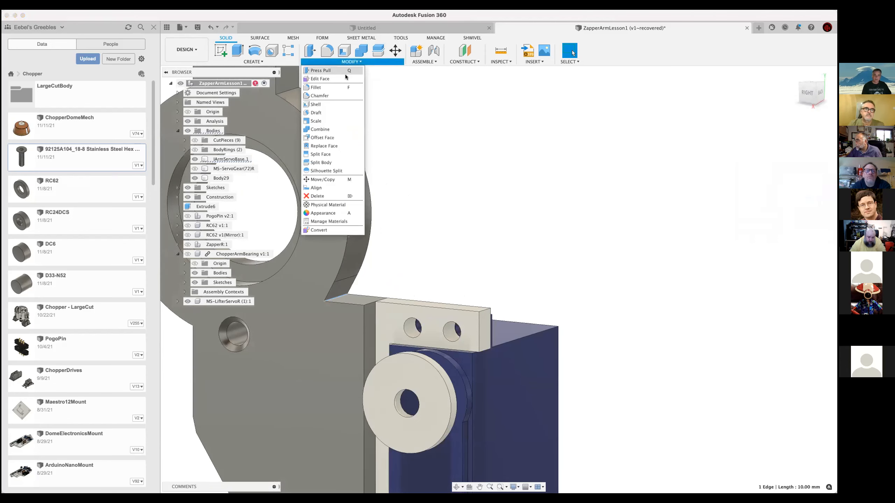
{"action": "left_click", "coordinate": [320, 95]}
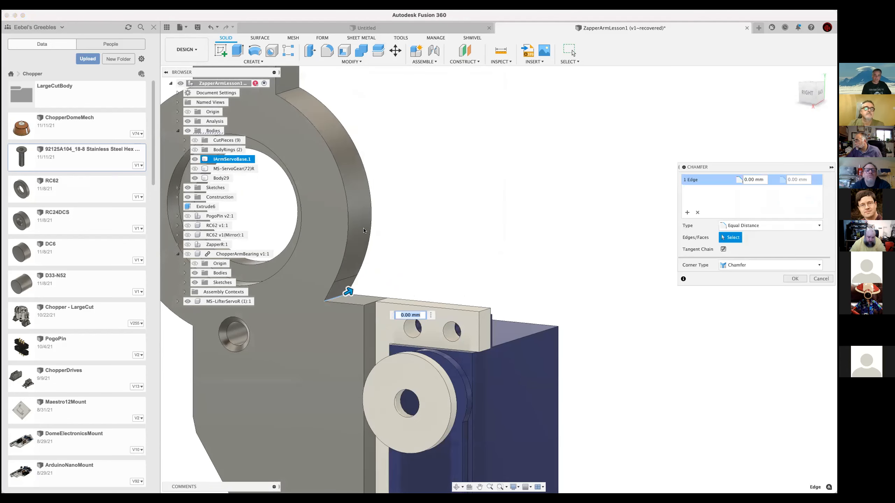
{"action": "mouse_move", "coordinate": [348, 291]}
{"action": "left_mouse_down"}
{"action": "mouse_move", "coordinate": [369, 291]}
{"action": "mouse_move", "coordinate": [351, 291]}
{"action": "left_mouse_up"}
{"action": "key", "text": "Return"}
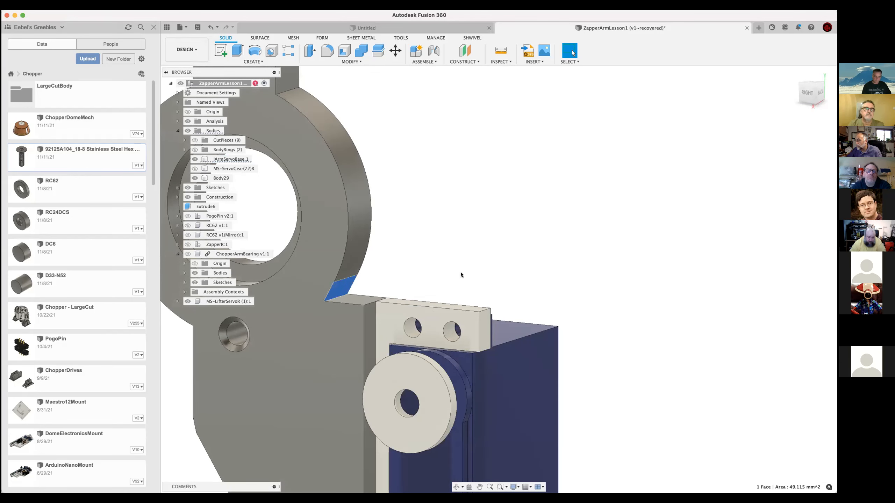
- Delete the small flat face at the foot of the ring so its curved face reaches the servo base's top
{"action": "key", "text": "Escape"}
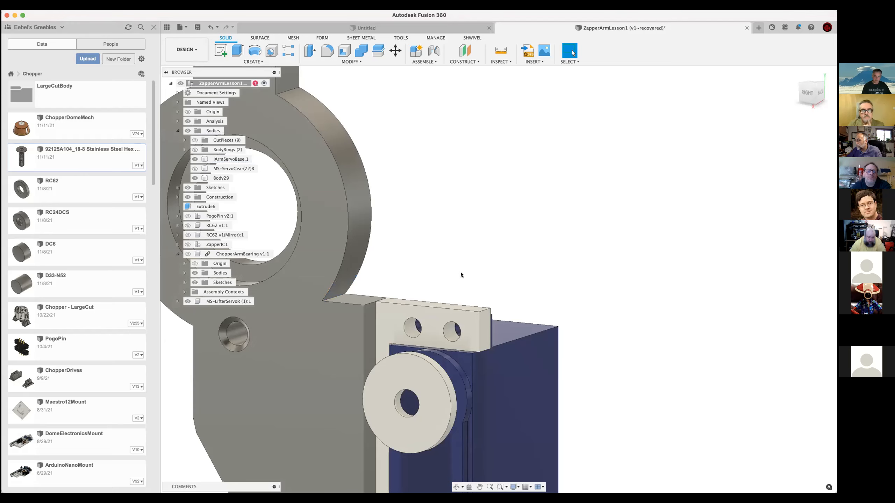
{"action": "left_click", "coordinate": [333, 298]}
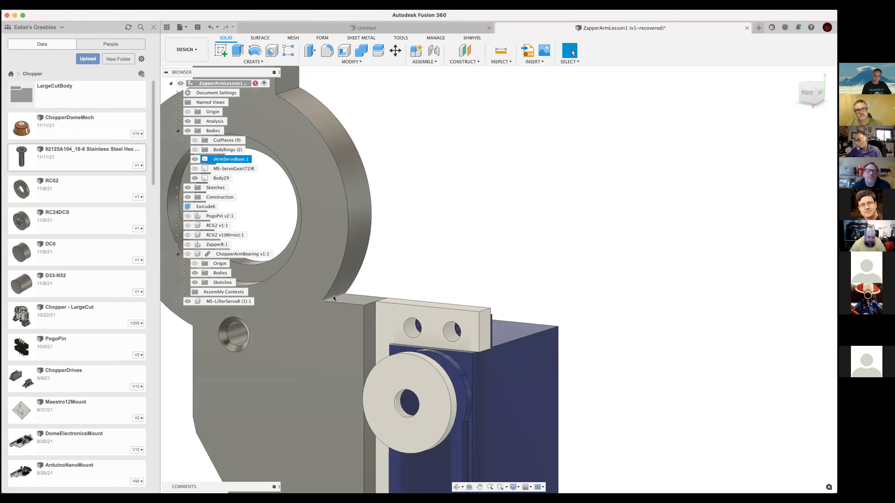
{"action": "middle_click_drag", "start_coordinate": [310, 372], "coordinate": [334, 295], "text": "shift"}
{"action": "key", "text": "Escape"}
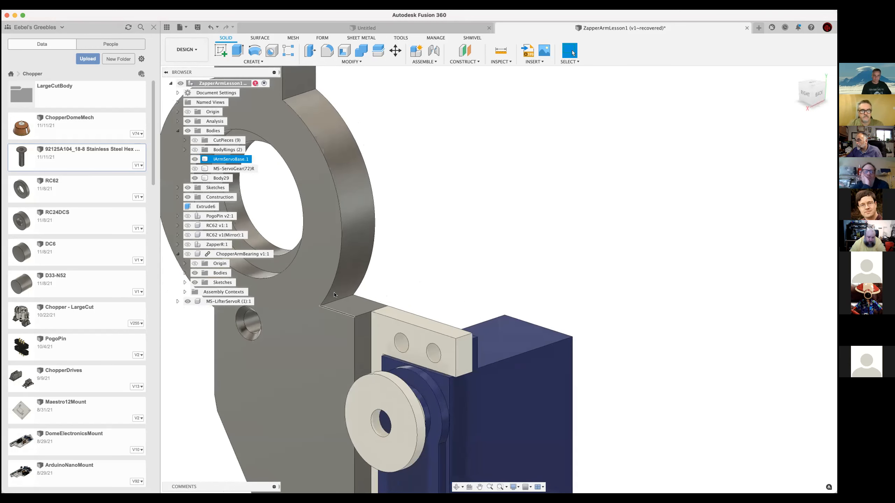
- Chamfer the inner corner edge between the ring and the servo base's top with an equal distance of about 9.95 mm
{"action": "middle_click_drag", "start_coordinate": [394, 240], "coordinate": [465, 254]}
{"action": "scroll", "coordinate": [460, 269], "scroll_direction": "up", "scroll_amount": 1}
{"action": "left_click", "coordinate": [403, 319]}
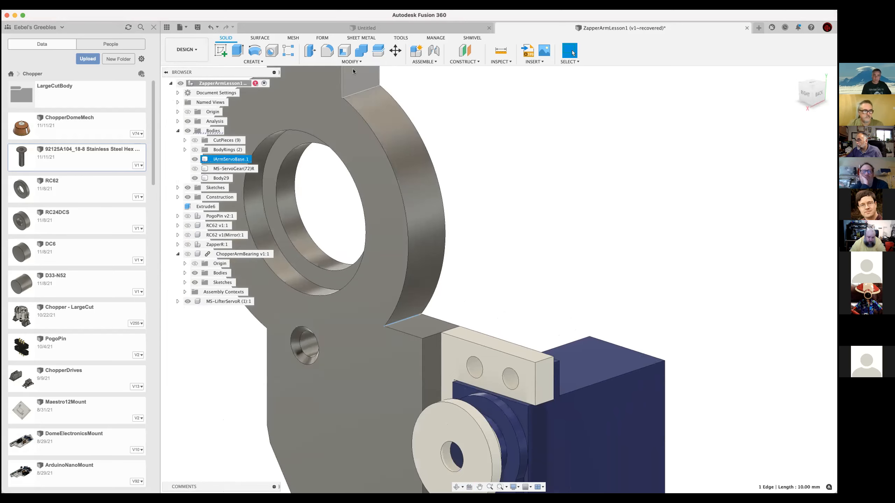
{"action": "left_click", "coordinate": [352, 62]}
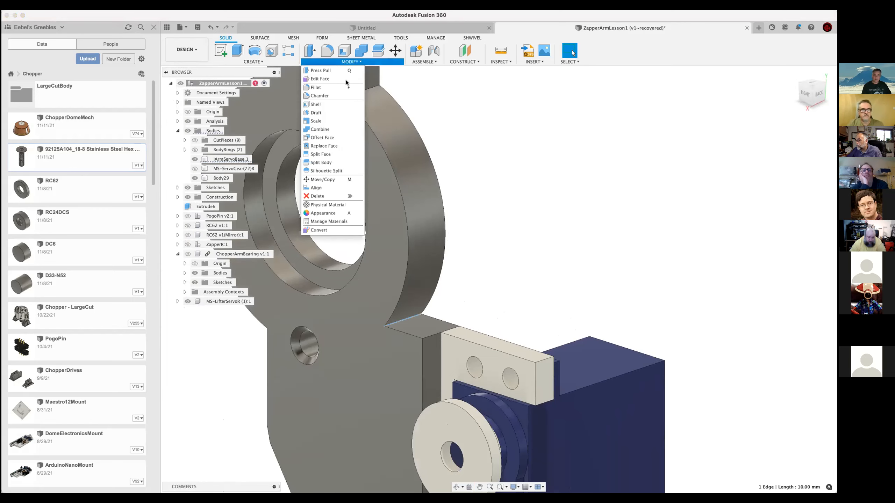
{"action": "left_click", "coordinate": [321, 96]}
{"action": "left_click_drag", "start_coordinate": [420, 314], "coordinate": [443, 307]}
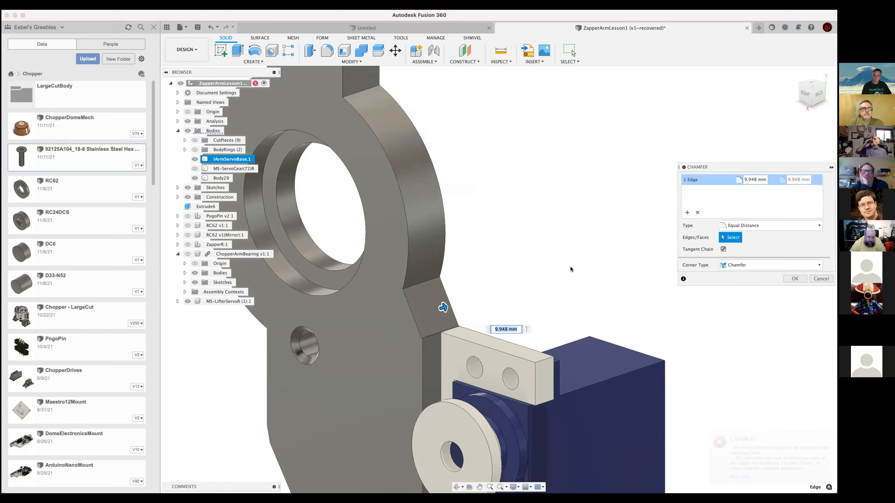
{"action": "key", "text": "Return"}
- Delete the thin leftover strip face between the chamfer and the servo mount
{"action": "scroll", "coordinate": [431, 317], "scroll_direction": "up", "scroll_amount": 10}
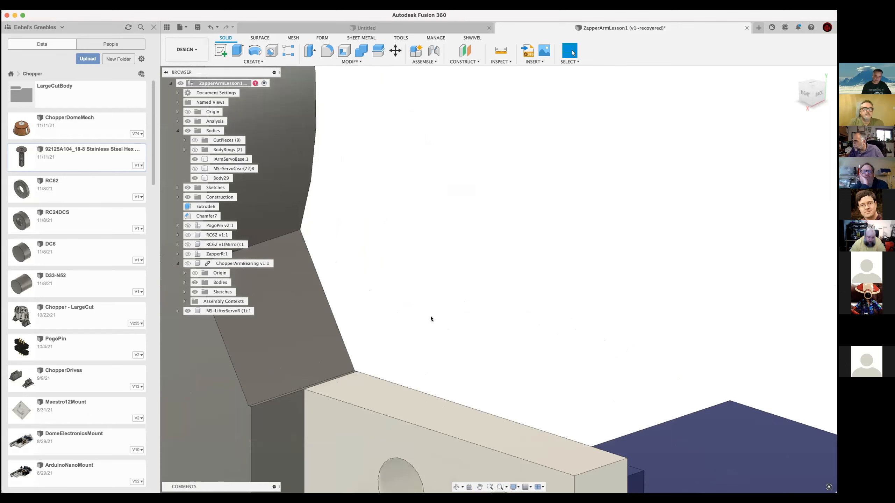
{"action": "scroll", "coordinate": [212, 438], "scroll_direction": "up", "scroll_amount": 5}
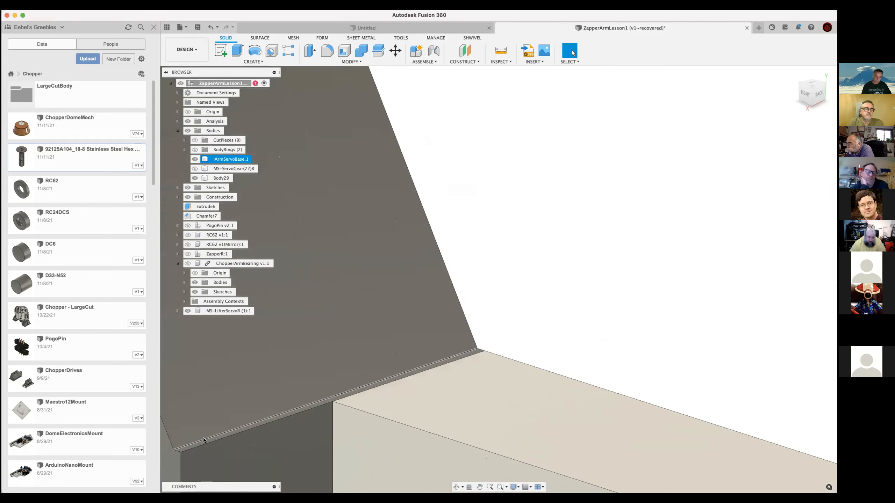
{"action": "scroll", "coordinate": [197, 442], "scroll_direction": "up", "scroll_amount": 2}
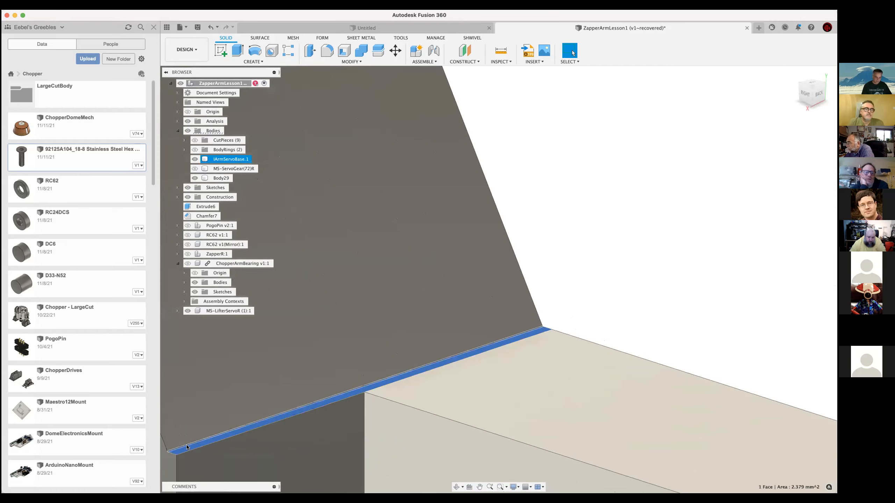
{"action": "left_click", "coordinate": [636, 264]}
{"action": "middle_click_drag", "start_coordinate": [638, 266], "coordinate": [666, 254], "text": "shift"}
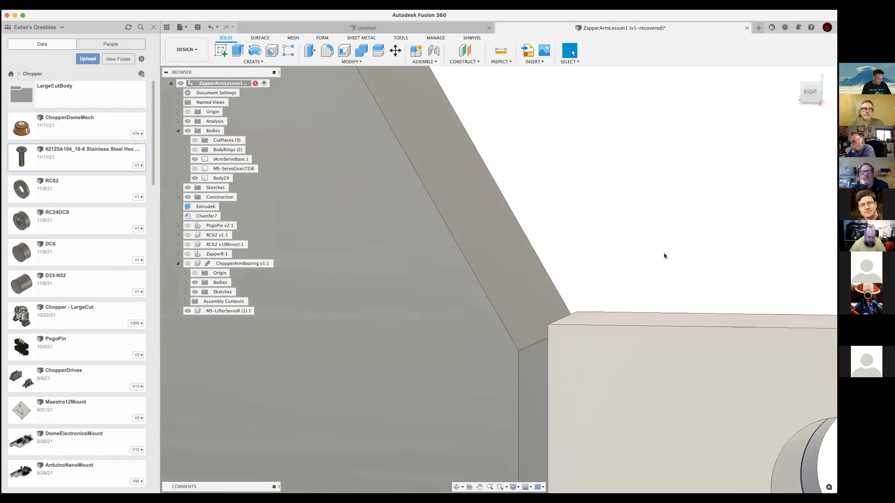
{"action": "scroll", "coordinate": [666, 252], "scroll_direction": "down", "scroll_amount": 10}
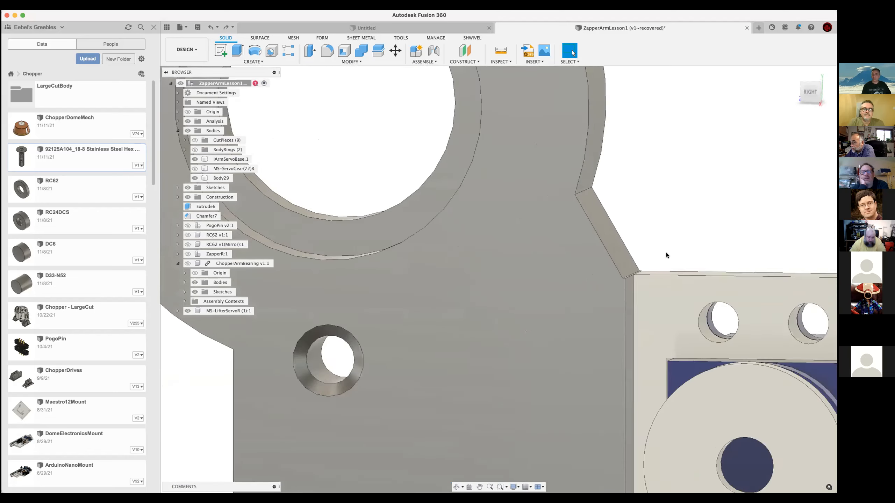
- Join the C-shaped servo mount Body29 to the IArmServoBase.1 arm body
{"action": "middle_click_drag", "start_coordinate": [754, 223], "coordinate": [362, 54], "text": "shift"}
{"action": "scroll", "coordinate": [627, 193], "scroll_direction": "up", "scroll_amount": 3}
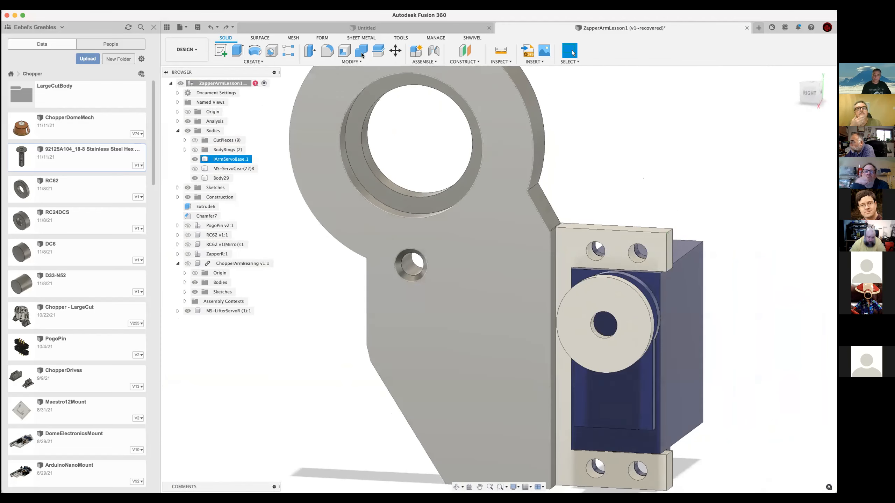
{"action": "left_click", "coordinate": [501, 238]}
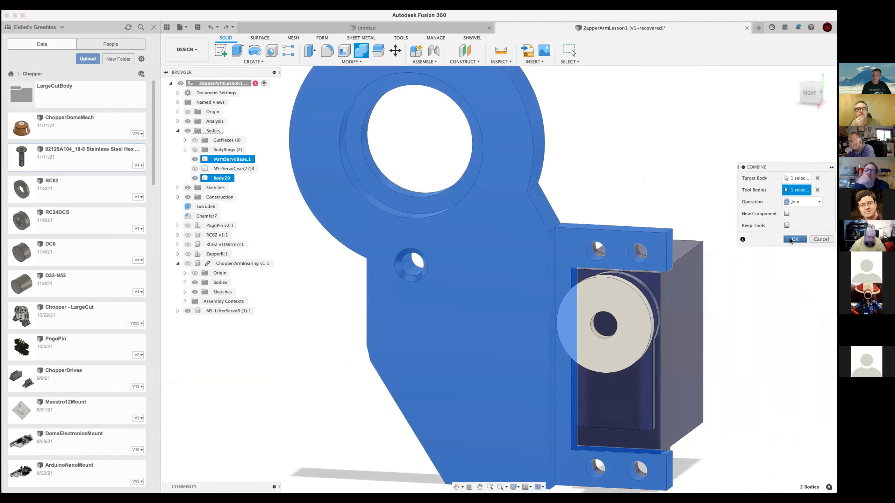
{"action": "left_click", "coordinate": [791, 239]}
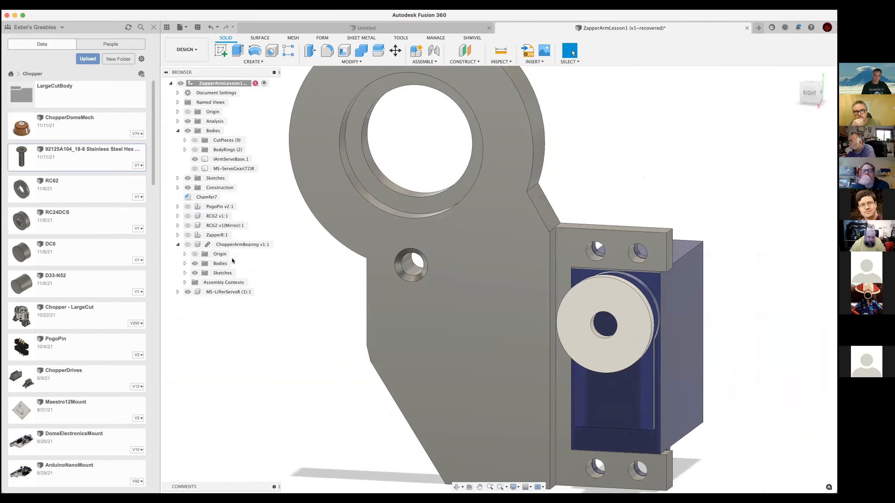
- Show the MS-ServoGear(72)R body in front of the arm
{"action": "left_click", "coordinate": [194, 169]}
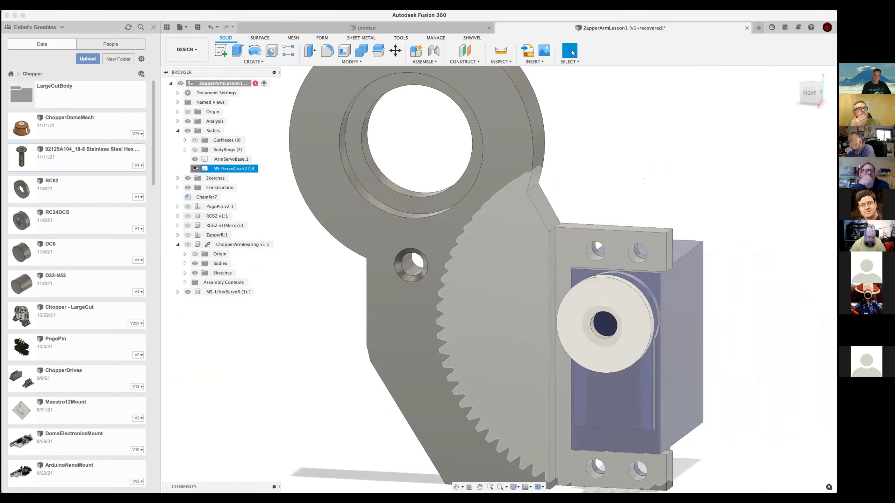
{"action": "left_click", "coordinate": [321, 247]}
{"action": "middle_click_drag", "start_coordinate": [322, 248], "coordinate": [502, 202], "text": "shift"}
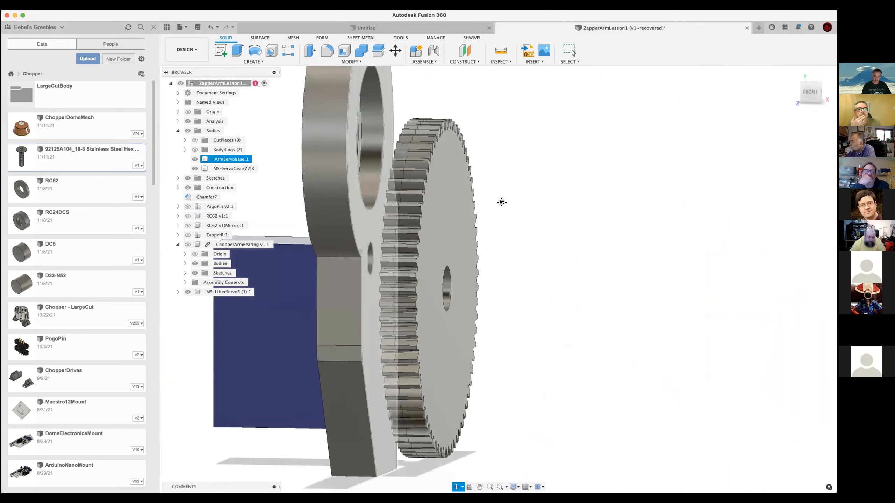
{"action": "middle_click_drag", "start_coordinate": [527, 174], "coordinate": [431, 191], "text": "shift"}
{"action": "left_click", "coordinate": [332, 142]}
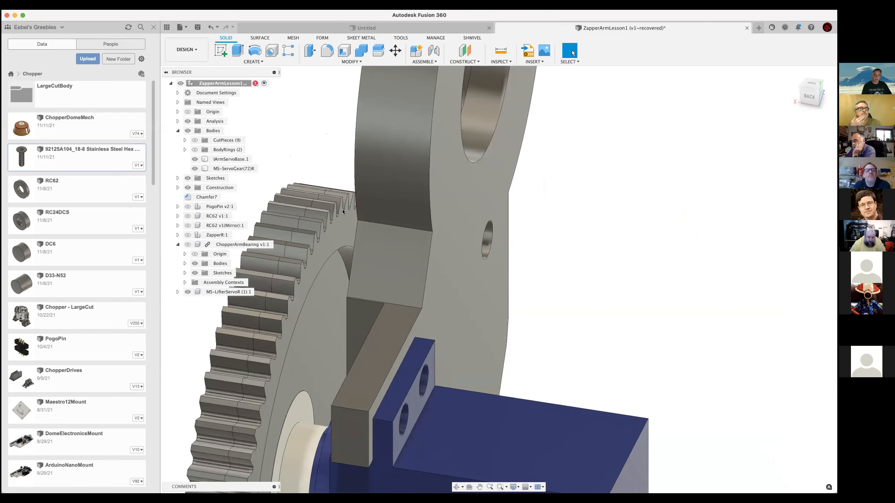
- Measure between the servo gear's inner side face and the arm's flat face
{"action": "key", "text": "i"}
{"action": "left_click", "coordinate": [341, 225]}
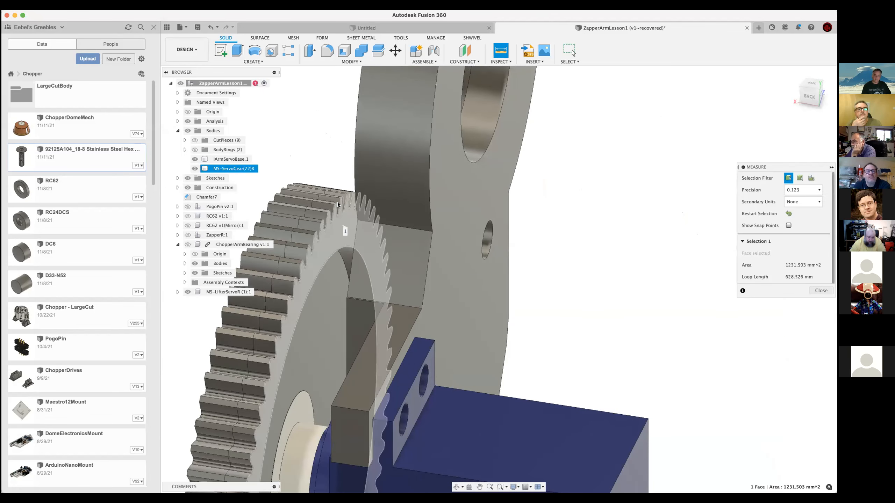
{"action": "middle_click_drag", "start_coordinate": [341, 225], "coordinate": [358, 155], "text": "shift"}
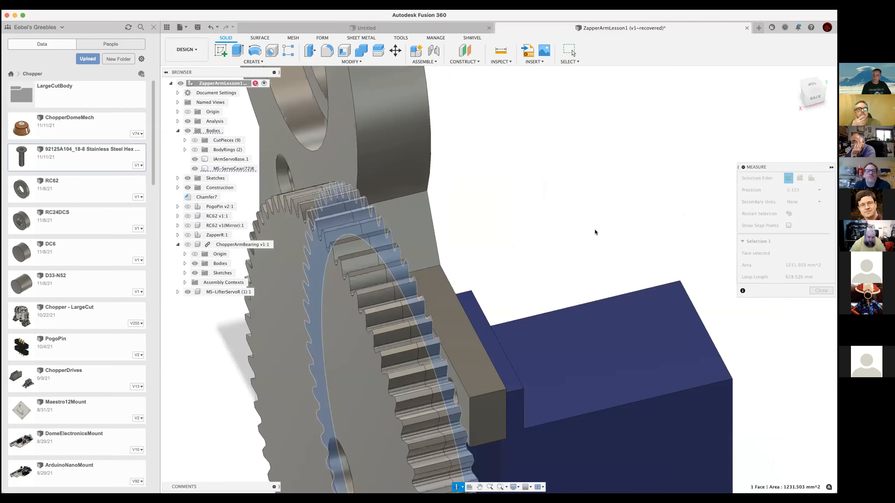
{"action": "middle_click_drag", "start_coordinate": [594, 232], "coordinate": [620, 243], "text": "shift"}
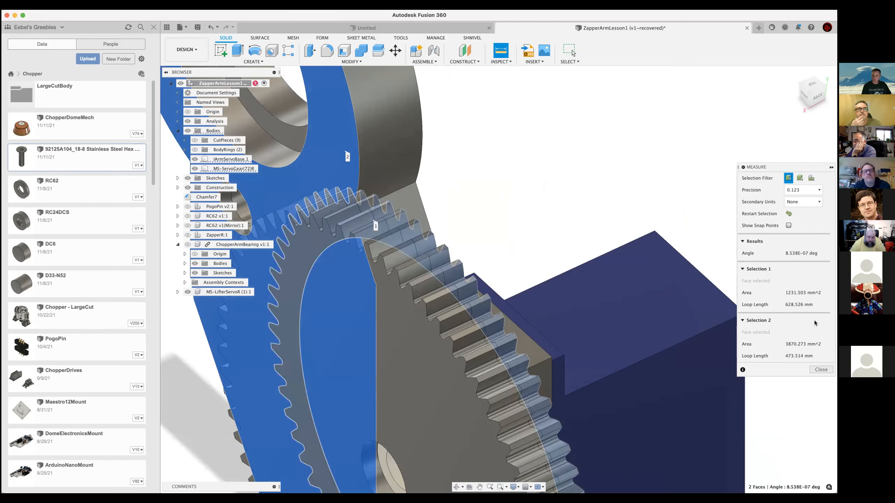
{"action": "left_click", "coordinate": [821, 370]}
- Hide the MS-LifterServoR component to expose the servo mount behind the gear
{"action": "scroll", "coordinate": [572, 186], "scroll_direction": "down", "scroll_amount": 5}
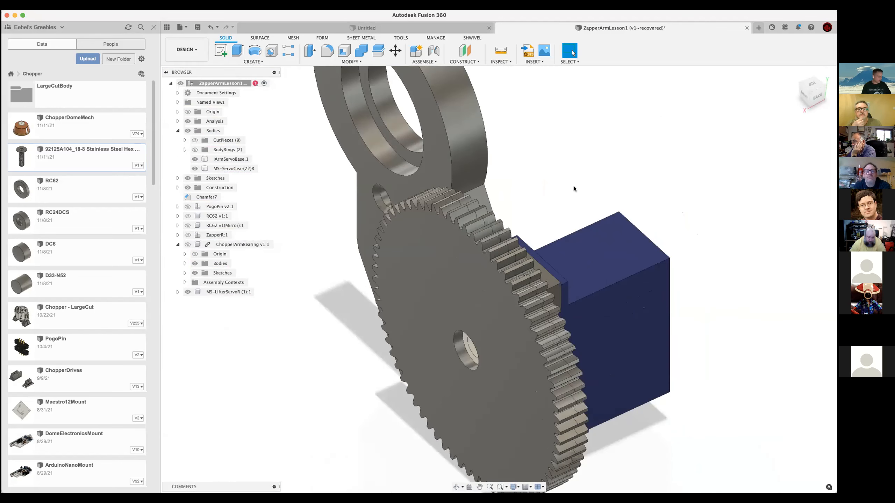
{"action": "left_click_drag", "start_coordinate": [570, 195], "coordinate": [599, 233]}
{"action": "middle_click_drag", "start_coordinate": [600, 233], "coordinate": [600, 233], "text": "shift"}
{"action": "scroll", "coordinate": [576, 332], "scroll_direction": "down", "scroll_amount": 5}
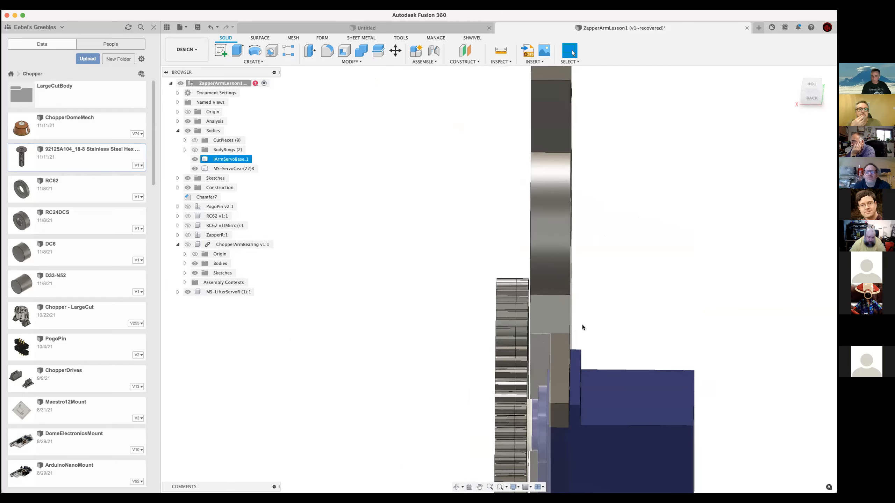
{"action": "middle_click_drag", "start_coordinate": [602, 322], "coordinate": [602, 299], "text": "shift"}
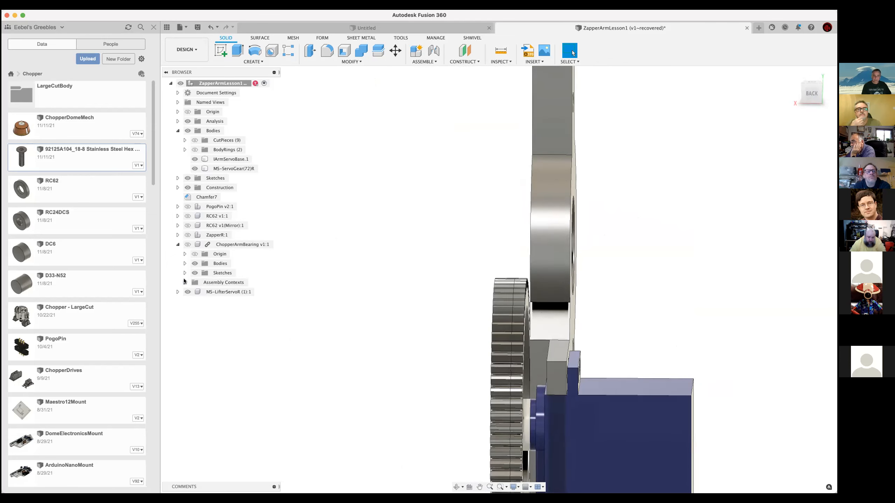
{"action": "left_click", "coordinate": [188, 292]}
{"action": "left_click", "coordinate": [188, 292]}
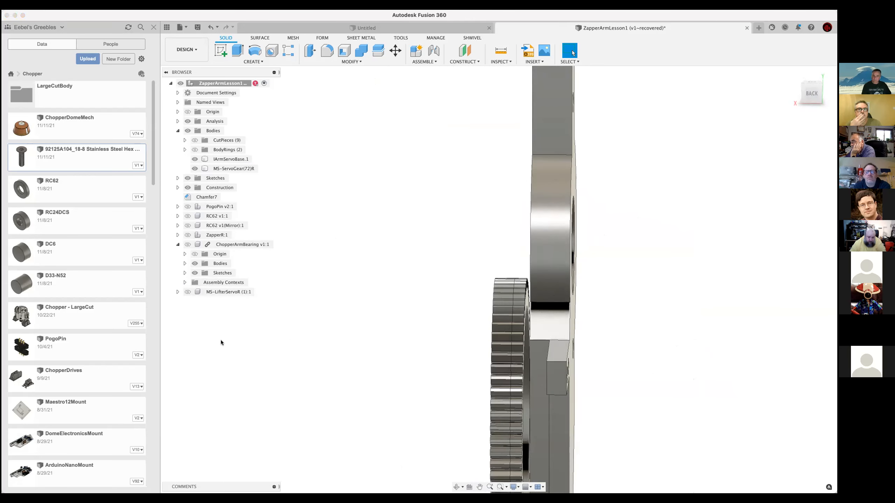
{"action": "middle_click_drag", "start_coordinate": [530, 225], "coordinate": [560, 249], "text": "shift"}
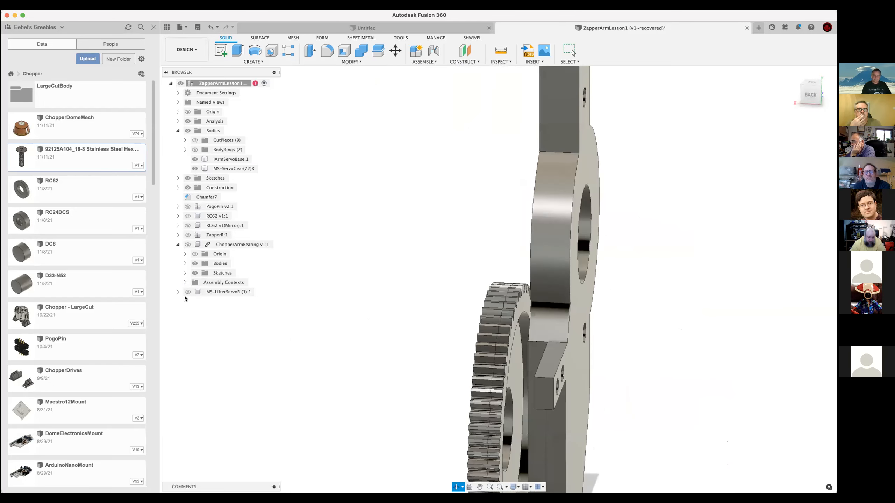
- Start aligning the MS-ServoGear(72)R body, using the inner circular edge of its centre bore as the origin
{"action": "left_click", "coordinate": [212, 168]}
{"action": "left_click", "coordinate": [188, 292]}
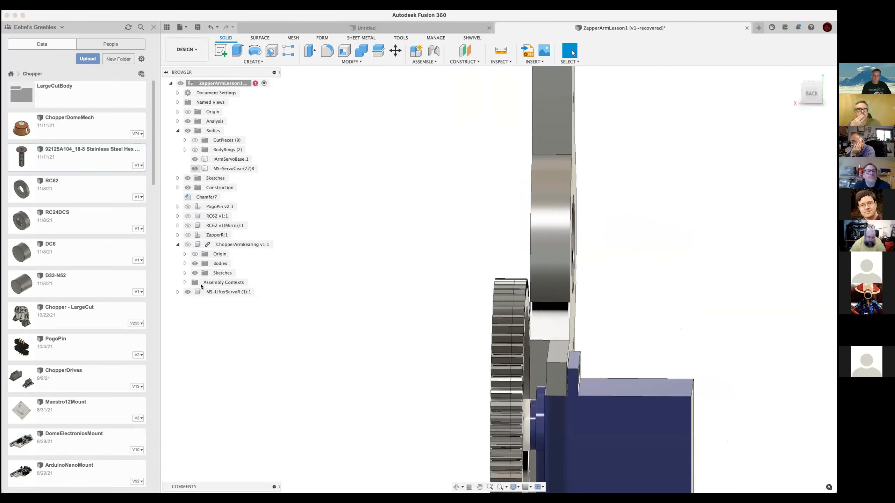
{"action": "left_click", "coordinate": [624, 382]}
{"action": "key", "text": "v"}
{"action": "middle_click_drag", "start_coordinate": [612, 373], "coordinate": [579, 374], "text": "shift"}
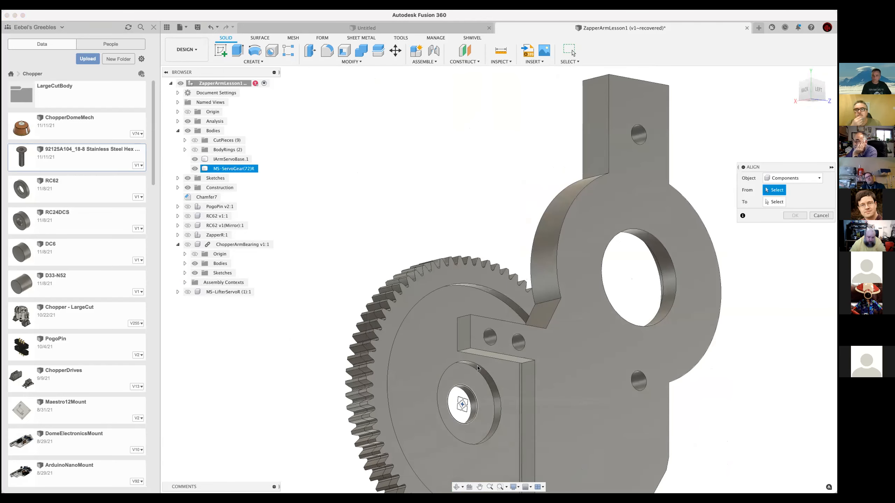
{"action": "scroll", "coordinate": [477, 368], "scroll_direction": "up", "scroll_amount": 5}
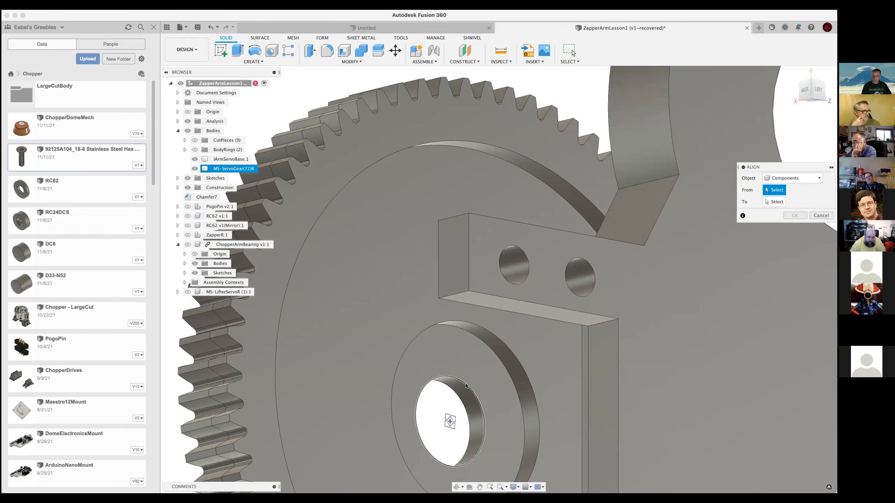
{"action": "left_click", "coordinate": [466, 386]}
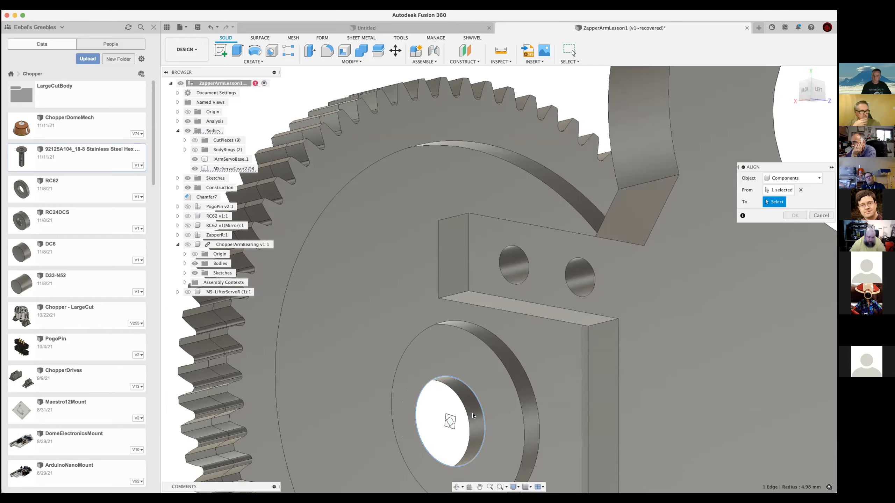
{"action": "scroll", "coordinate": [477, 400], "scroll_direction": "down", "scroll_amount": 2}
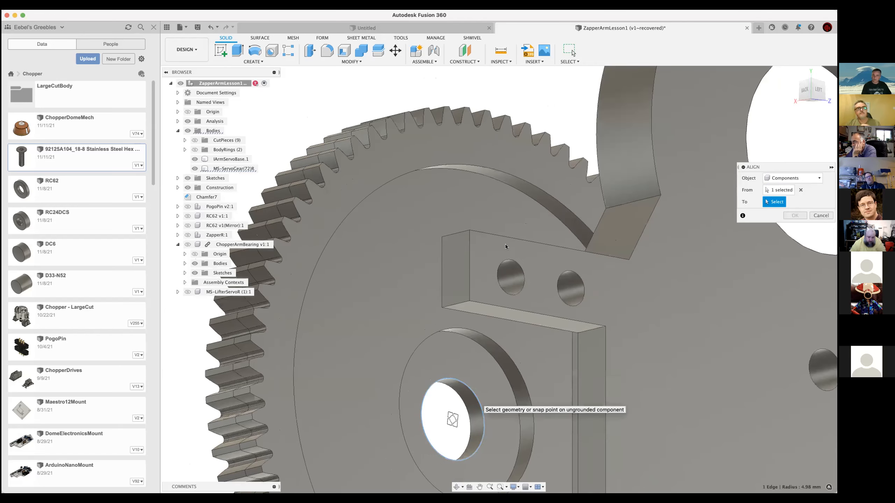
{"action": "scroll", "coordinate": [504, 247], "scroll_direction": "down", "scroll_amount": 5}
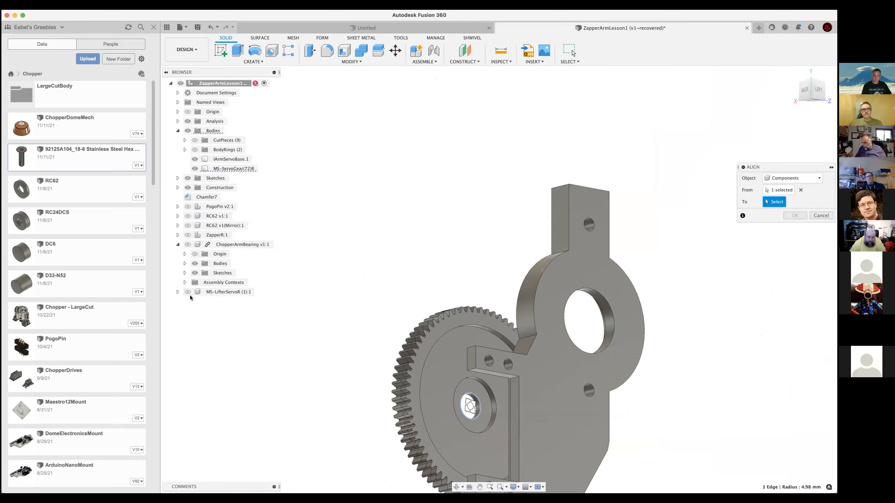
- Show the MS-LifterServoR component and align the gear's bore to the circular edge on the servo horn's outer face
{"action": "left_click", "coordinate": [188, 292]}
{"action": "middle_click_drag", "start_coordinate": [326, 367], "coordinate": [367, 373], "text": "shift"}
{"action": "scroll", "coordinate": [481, 346], "scroll_direction": "up", "scroll_amount": 6}
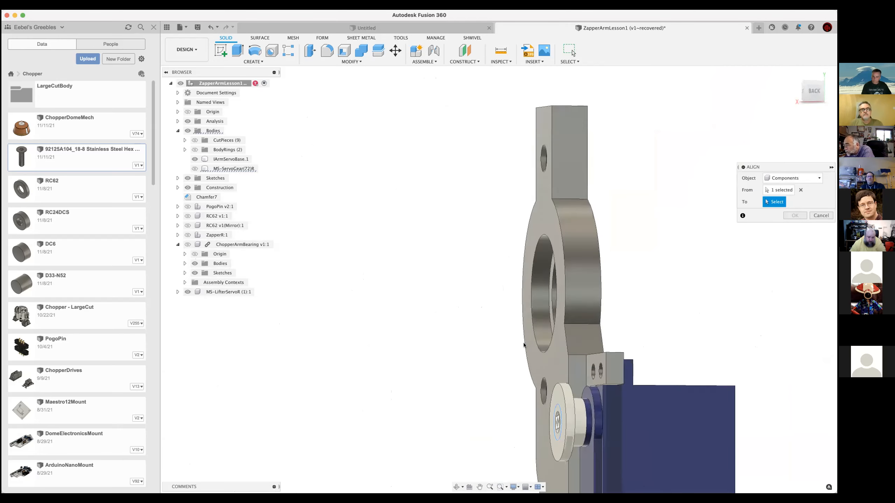
{"action": "scroll", "coordinate": [483, 319], "scroll_direction": "up", "scroll_amount": 4}
{"action": "middle_click_drag", "start_coordinate": [478, 316], "coordinate": [524, 325], "text": "shift"}
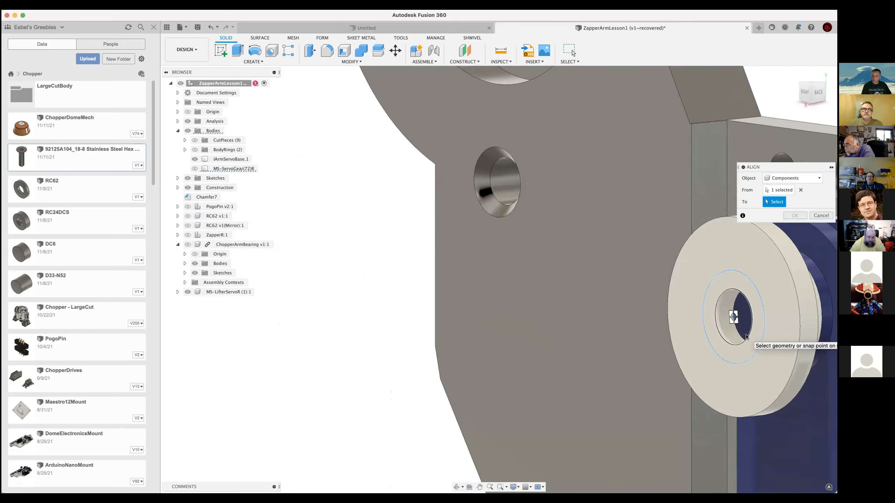
{"action": "left_click", "coordinate": [746, 336]}
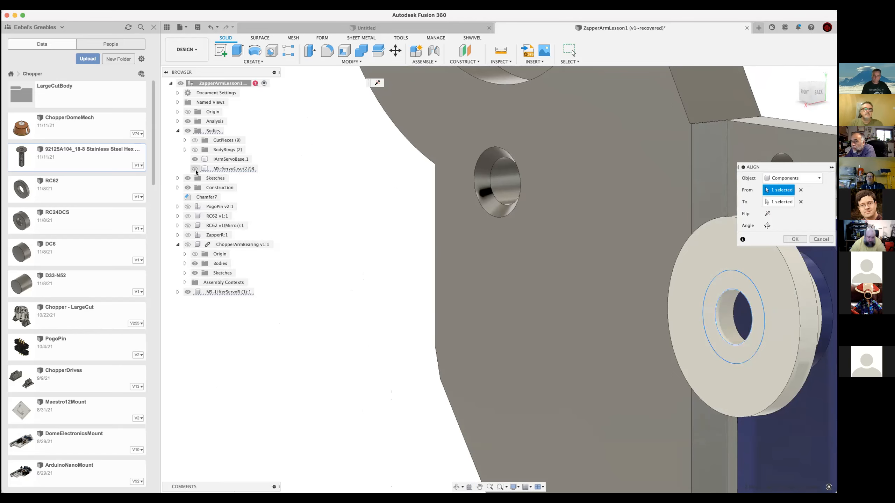
{"action": "left_click", "coordinate": [195, 169]}
{"action": "middle_click_drag", "start_coordinate": [392, 301], "coordinate": [373, 303], "text": "shift"}
{"action": "middle_click_drag", "start_coordinate": [829, 285], "coordinate": [498, 213], "text": "shift"}
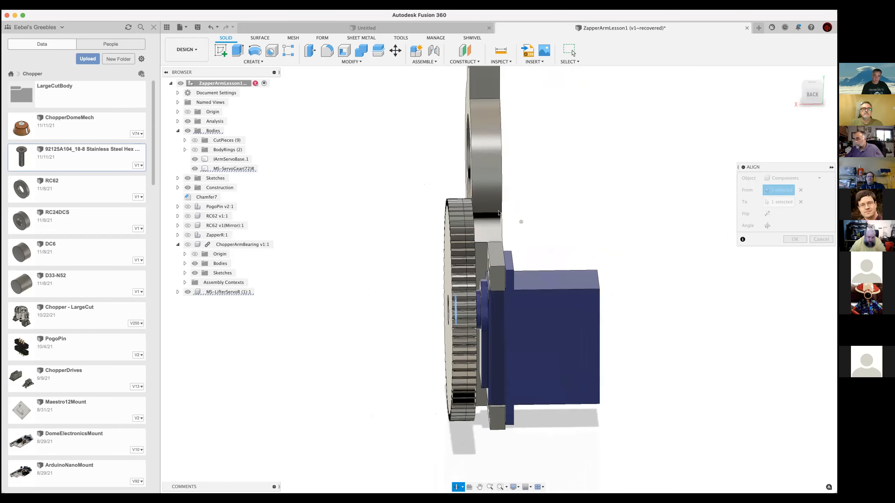
{"action": "key", "text": "Return"}
- Measure between the arm's flat face and the aligned servo gear's toothed inner side face
{"action": "scroll", "coordinate": [551, 224], "scroll_direction": "up", "scroll_amount": 4}
{"action": "key", "text": "i"}
{"action": "middle_click_drag", "start_coordinate": [551, 224], "coordinate": [270, 194], "text": "shift"}
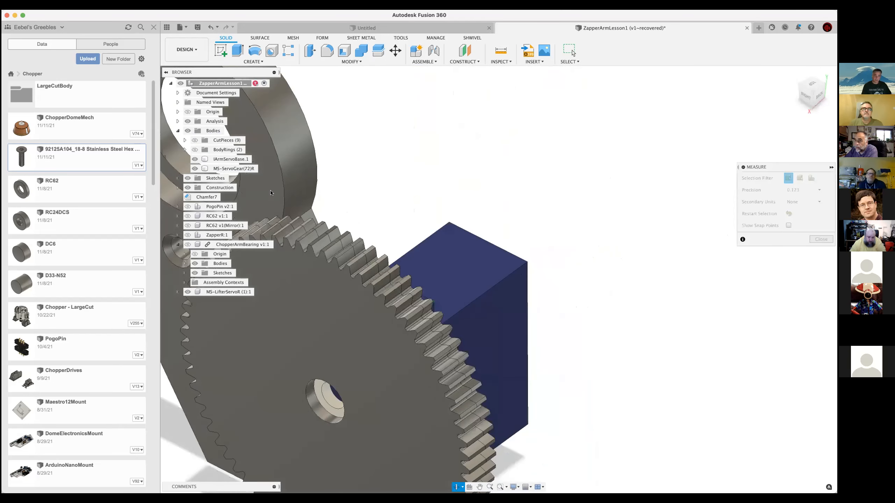
{"action": "left_click", "coordinate": [271, 193]}
{"action": "middle_click_drag", "start_coordinate": [469, 192], "coordinate": [663, 204], "text": "shift"}
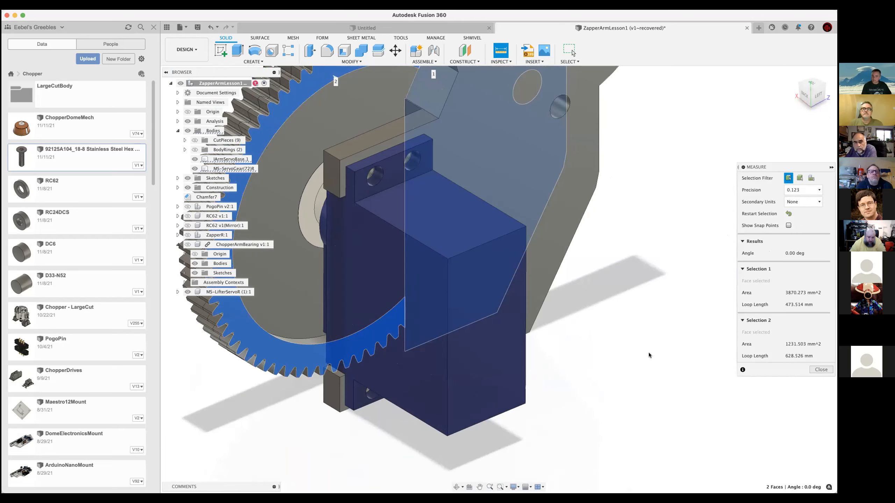
{"action": "middle_click_drag", "start_coordinate": [659, 348], "coordinate": [772, 307], "text": "shift"}
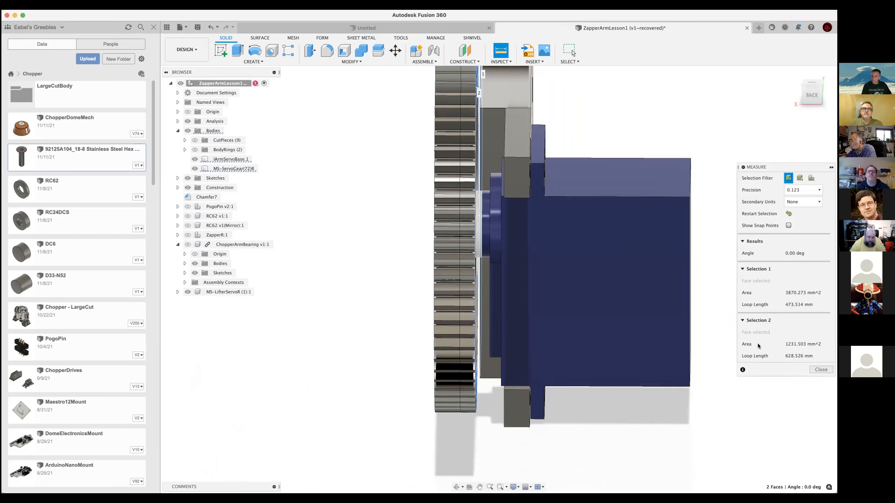
{"action": "left_click", "coordinate": [825, 370]}
- Repeat the face-to-face measurement between the arm and the gear from the servo side
{"action": "middle_click_drag", "start_coordinate": [726, 284], "coordinate": [475, 317], "text": "shift"}
{"action": "key", "text": "i"}
{"action": "left_click", "coordinate": [508, 307]}
{"action": "middle_click_drag", "start_coordinate": [552, 317], "coordinate": [454, 142], "text": "shift"}
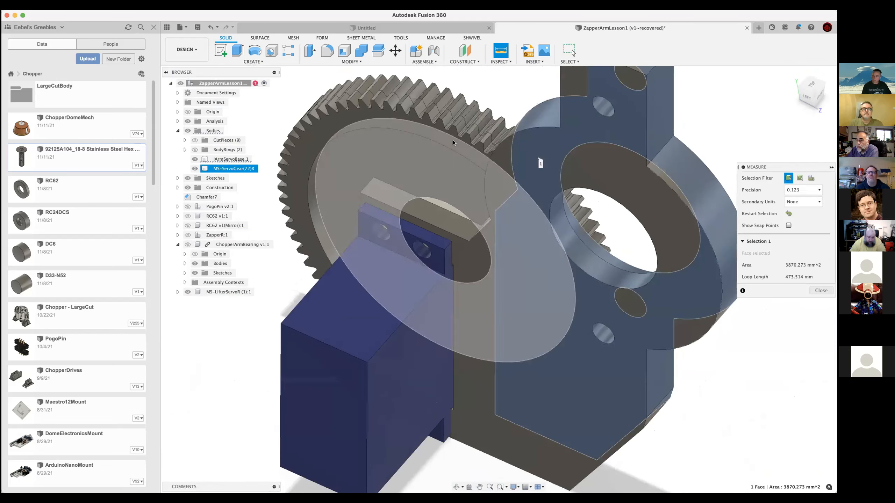
{"action": "left_click", "coordinate": [455, 141]}
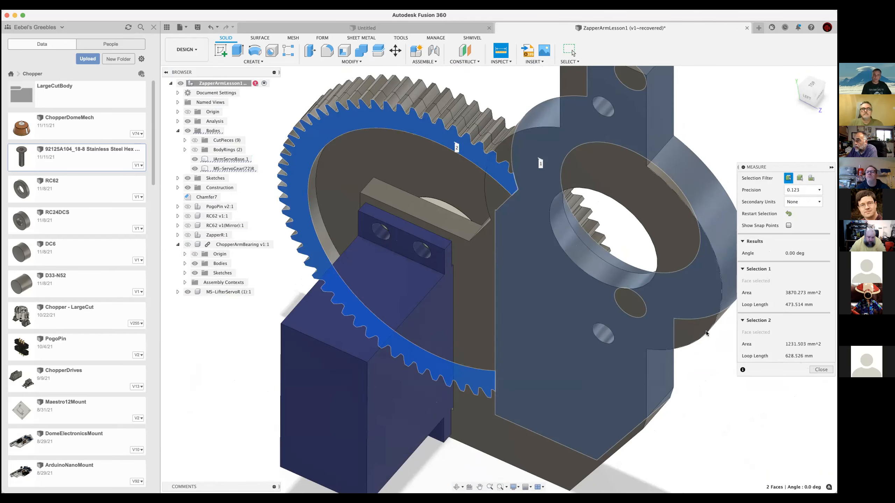
- Measure the distance from the circular edge of the gear's inner recess to the arm's flat face
{"action": "left_click_drag", "start_coordinate": [541, 301], "coordinate": [611, 355]}
{"action": "scroll", "coordinate": [643, 268], "scroll_direction": "up", "scroll_amount": 5}
{"action": "left_click_drag", "start_coordinate": [558, 332], "coordinate": [462, 213]}
{"action": "left_click_drag", "start_coordinate": [490, 252], "coordinate": [497, 252]}
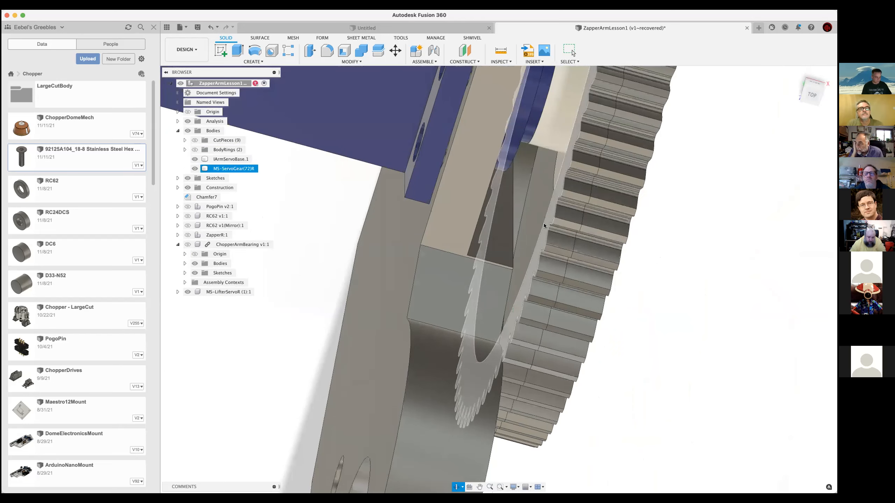
{"action": "left_click_drag", "start_coordinate": [544, 225], "coordinate": [582, 135]}
{"action": "scroll", "coordinate": [583, 144], "scroll_direction": "up", "scroll_amount": 5}
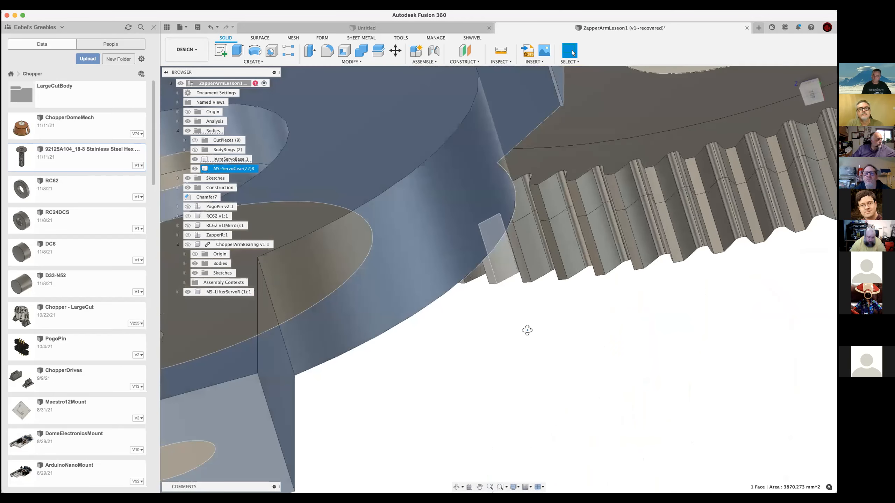
{"action": "key", "text": "i"}
{"action": "left_click", "coordinate": [482, 206]}
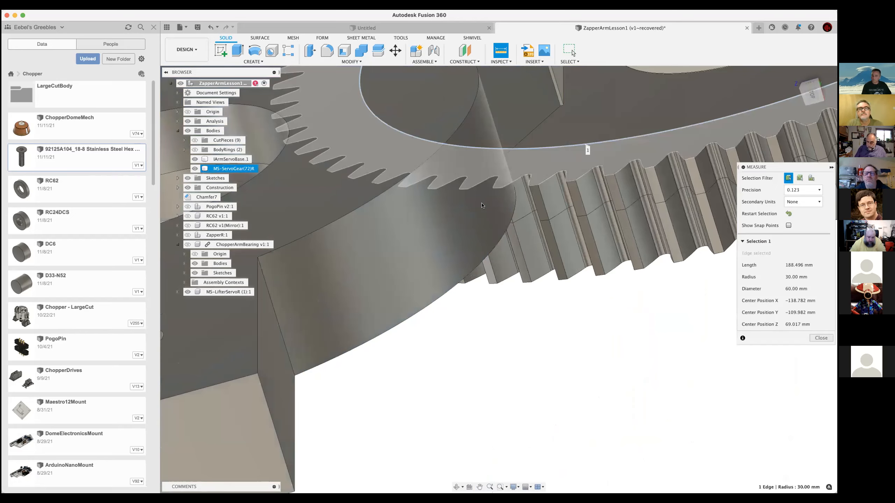
{"action": "middle_click_drag", "start_coordinate": [482, 205], "coordinate": [710, 422], "text": "shift"}
{"action": "middle_click_drag", "start_coordinate": [826, 417], "coordinate": [494, 218], "text": "shift"}
{"action": "left_click", "coordinate": [485, 209]}
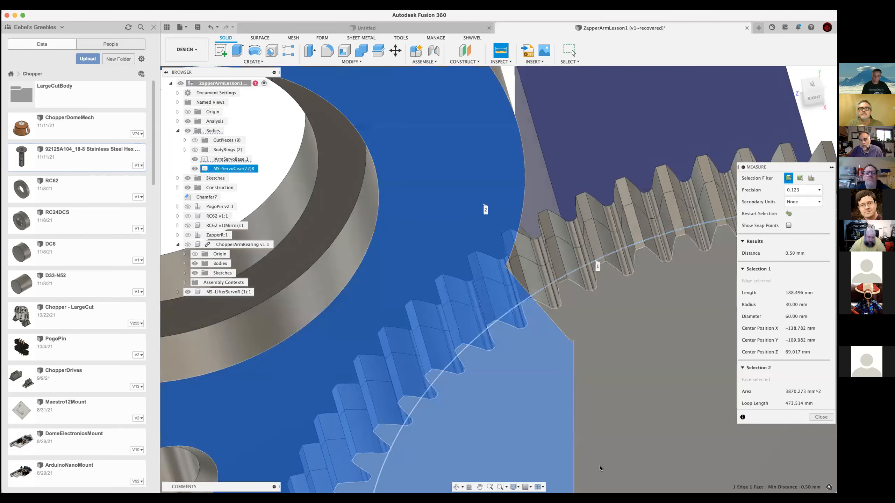
{"action": "key", "text": "Escape"}
- Create an offset construction plane on the servo gear's flat outer face
{"action": "scroll", "coordinate": [686, 461], "scroll_direction": "down", "scroll_amount": 10}
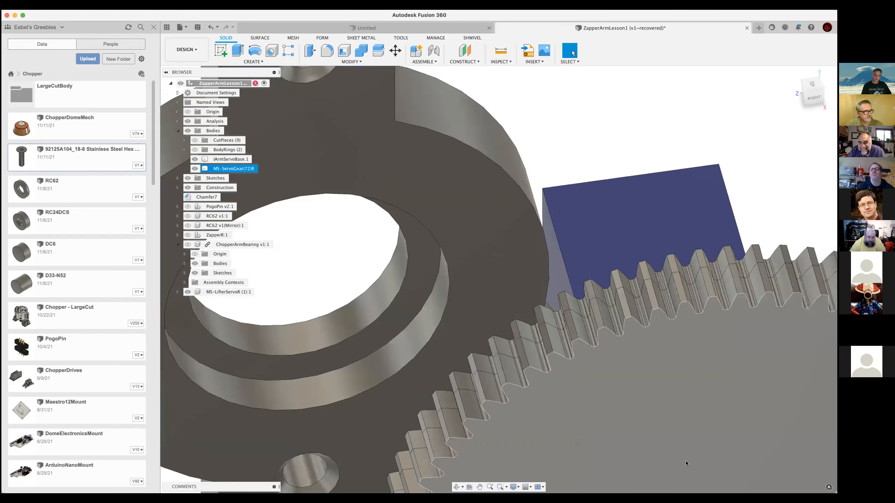
{"action": "middle_click_drag", "start_coordinate": [731, 451], "coordinate": [691, 420], "text": "shift"}
{"action": "left_click", "coordinate": [683, 434]}
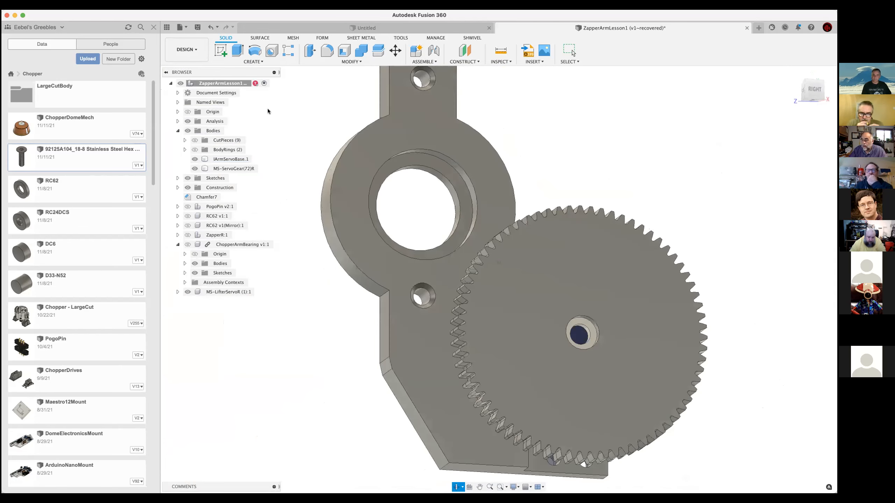
{"action": "middle_click_drag", "start_coordinate": [505, 161], "coordinate": [424, 130], "text": "shift"}
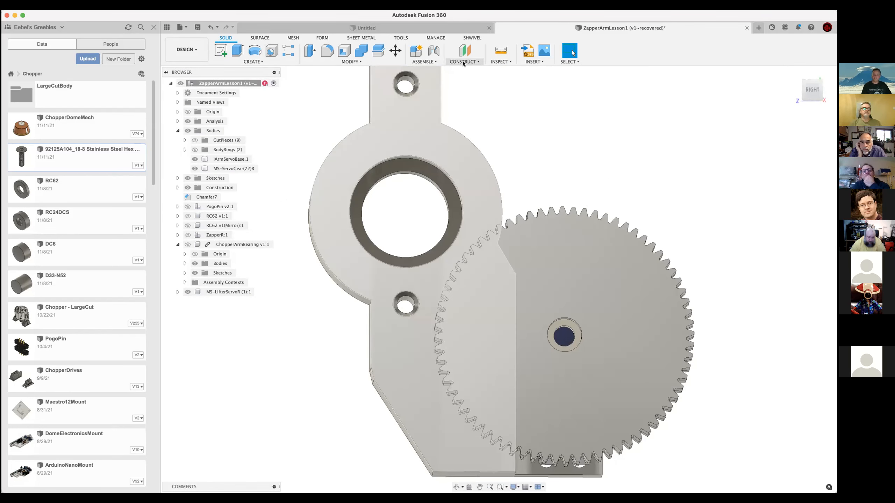
{"action": "left_click", "coordinate": [463, 61]}
{"action": "left_click", "coordinate": [465, 70]}
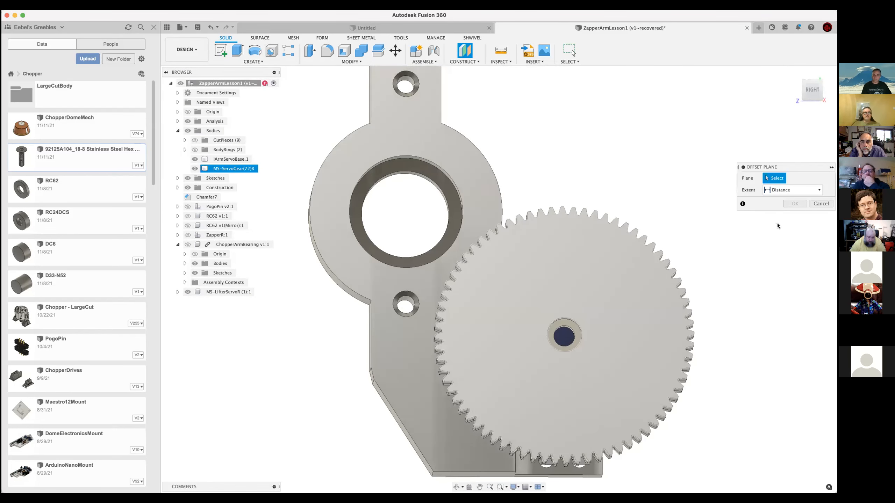
{"action": "left_click", "coordinate": [620, 335]}
{"action": "key", "text": "Return"}
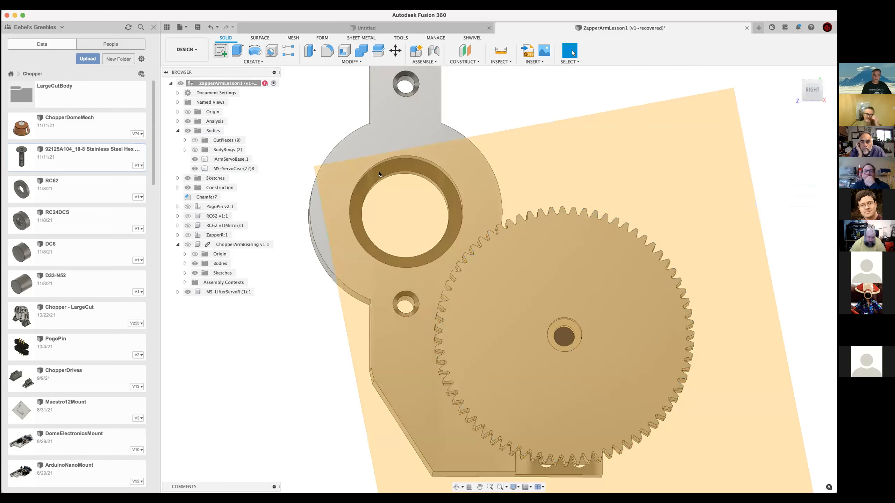
- Start a sketch on the new plane and project the circular edge at the gear's centre into it
{"action": "left_click", "coordinate": [540, 265]}
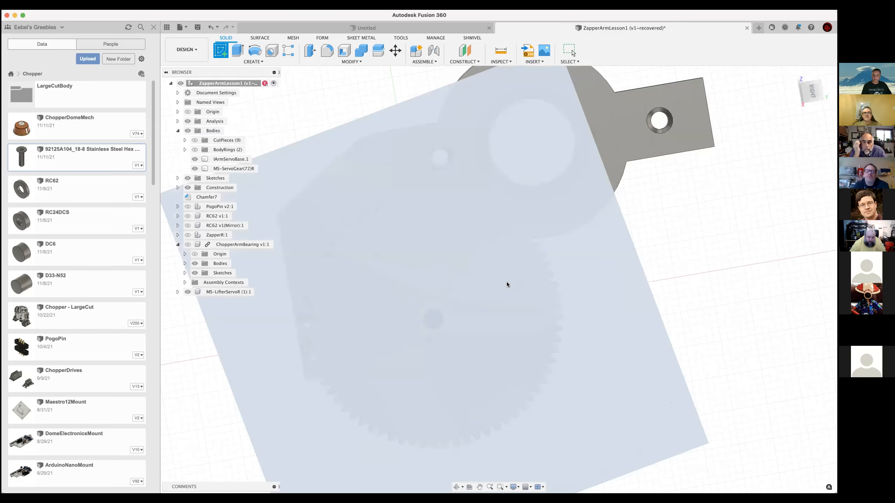
{"action": "left_click", "coordinate": [452, 298]}
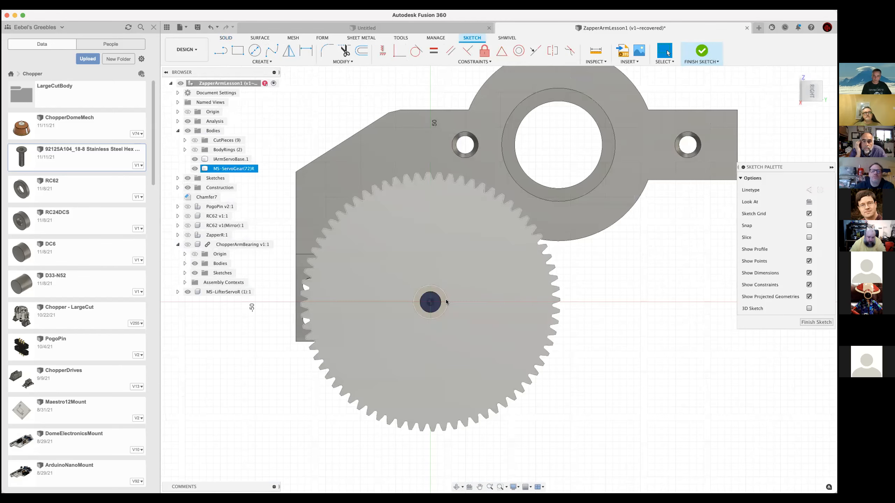
{"action": "key", "text": "p"}
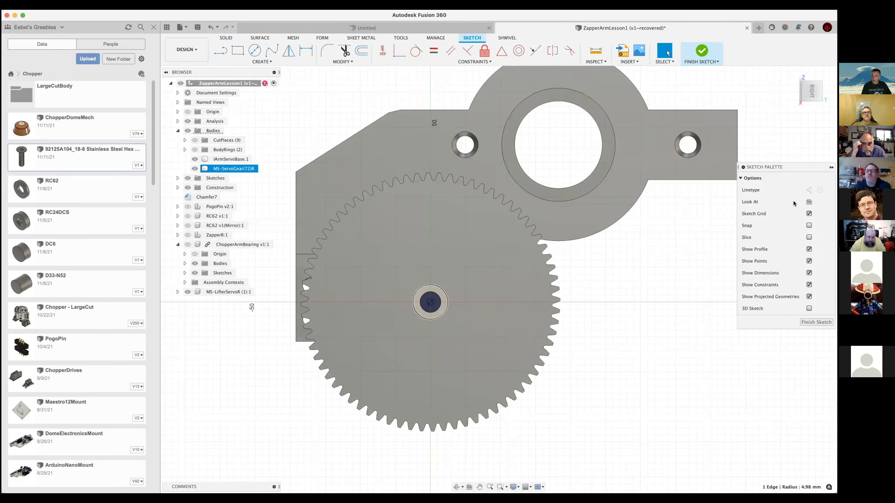
{"action": "left_click", "coordinate": [430, 302]}
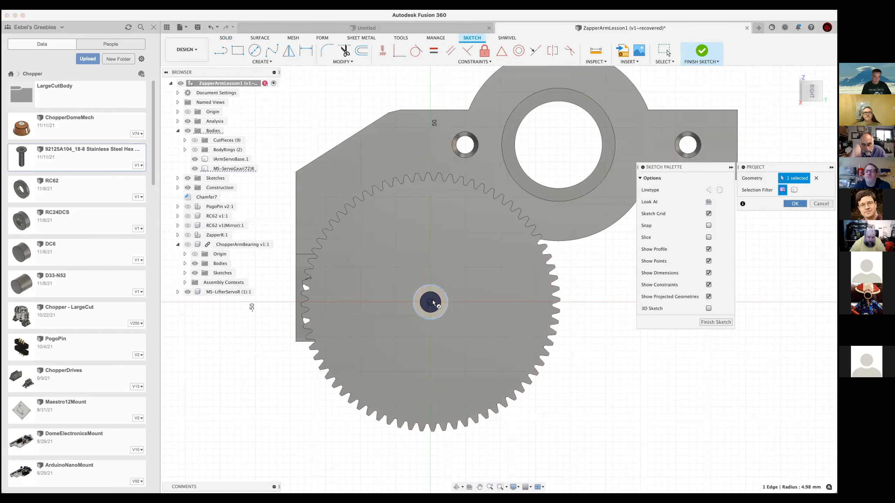
{"action": "key", "text": "Return"}
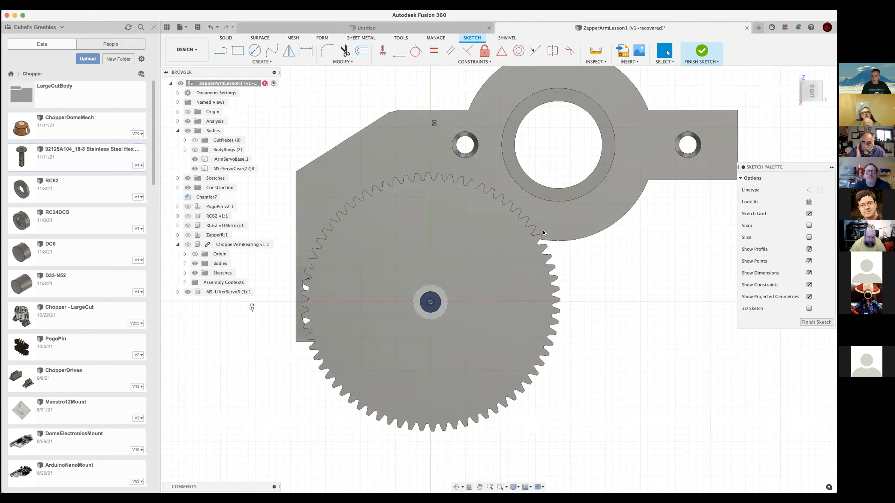
- Sketch a circle about 77 mm in diameter around the gear teeth, centred on the gear, and finish the sketch
{"action": "key", "text": "c"}
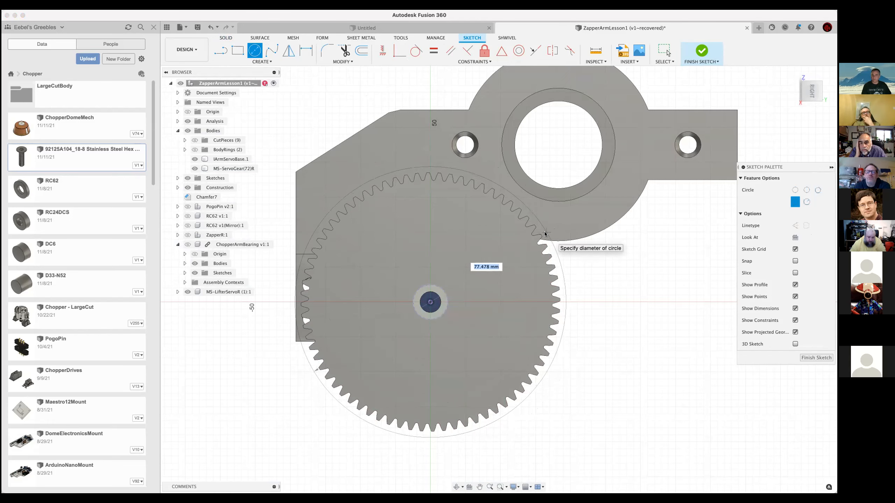
{"action": "left_click", "coordinate": [545, 234]}
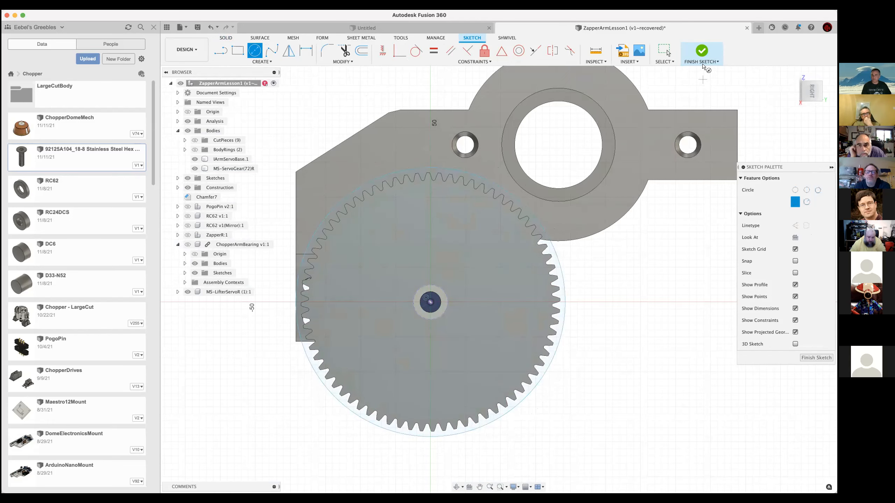
{"action": "left_click", "coordinate": [705, 52]}
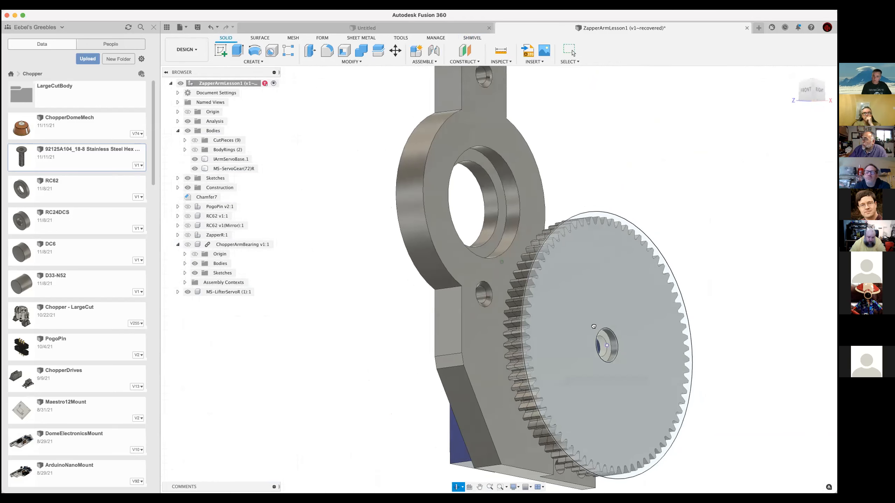
- Set up an extrude cut of the circle around the servo gear into the arm, with a distance of -8.5 mm - 2 mm
{"action": "key", "text": "e"}
{"action": "left_click_drag", "start_coordinate": [480, 368], "coordinate": [491, 367]}
{"action": "type", "text": "-8.5"}
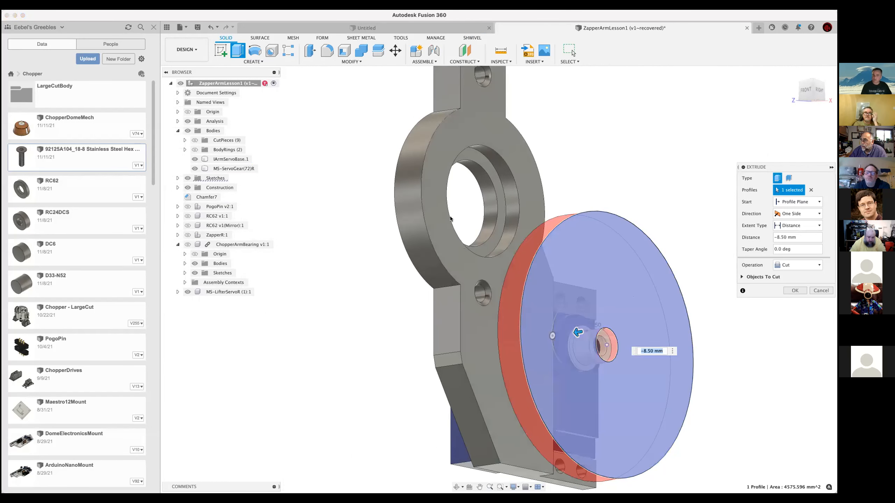
{"action": "left_click", "coordinate": [794, 238]}
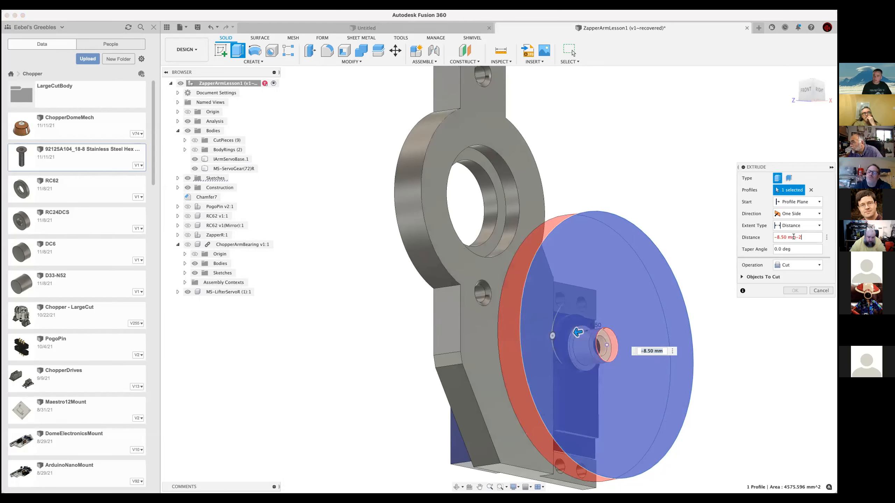
{"action": "type", "text": "-2"}
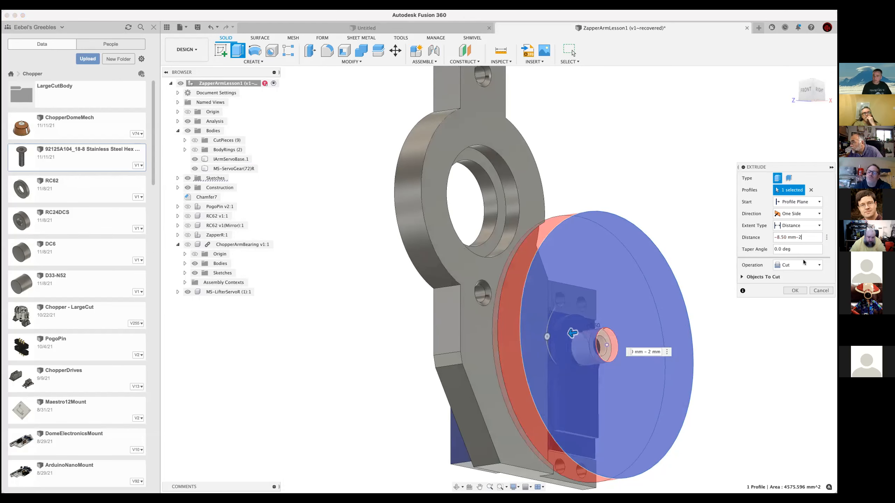
- Restrict the cut to the arm servo base by excluding the servo gear, lifter servo and servo disc, and complete the extrude
{"action": "left_click", "coordinate": [742, 277]}
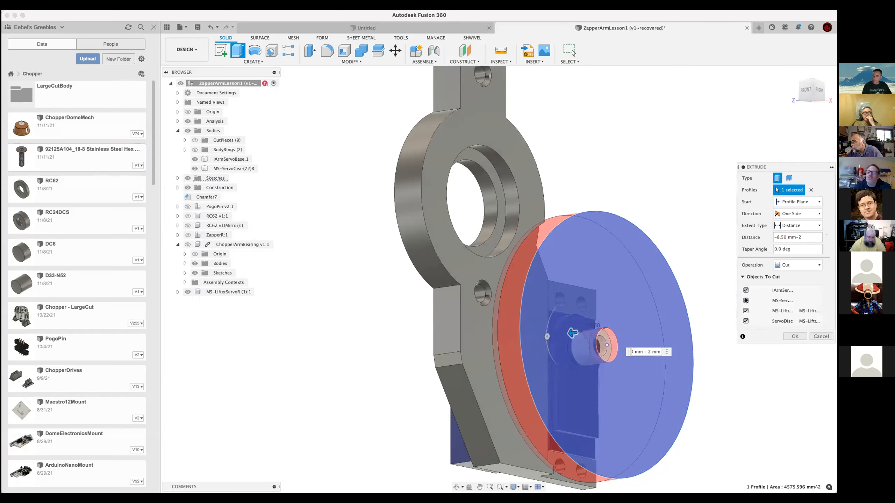
{"action": "left_click", "coordinate": [746, 301]}
{"action": "left_click", "coordinate": [745, 311]}
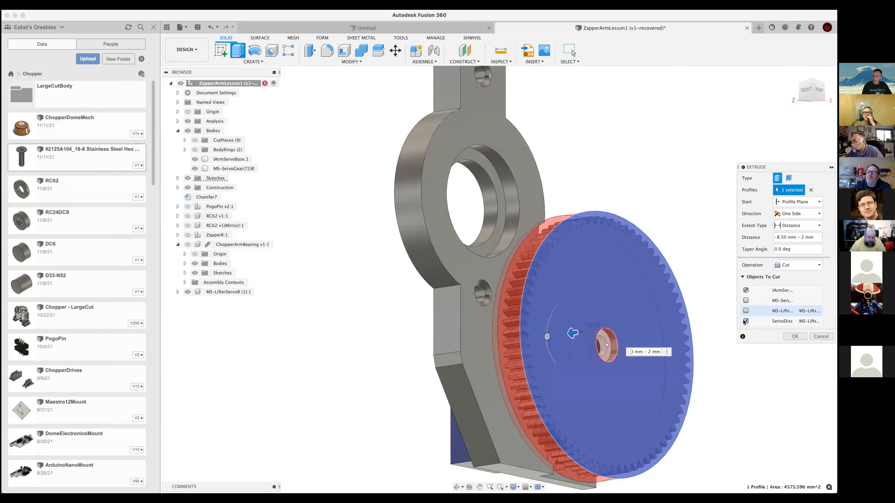
{"action": "left_click", "coordinate": [746, 322]}
{"action": "left_click", "coordinate": [790, 336]}
- Save the ZapperArmLesson1 design with the new gear clearance cut in the arm
{"action": "middle_click_drag", "start_coordinate": [765, 317], "coordinate": [734, 324], "text": "shift"}
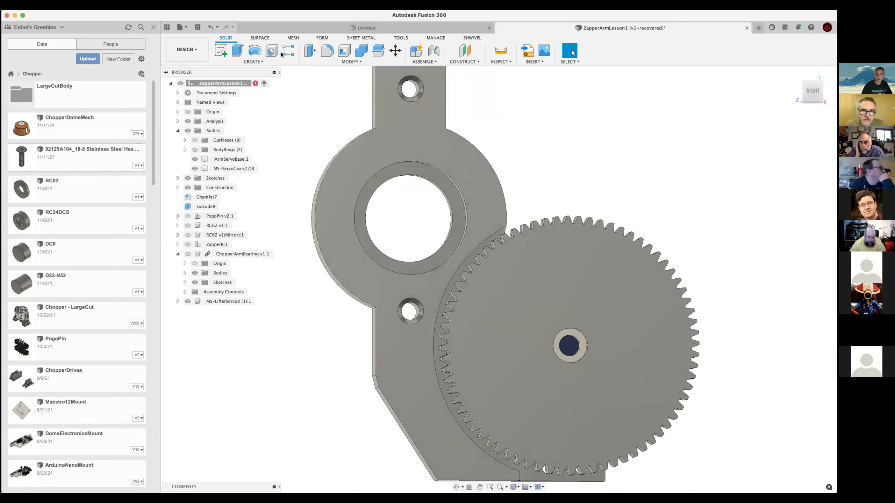
{"action": "left_click", "coordinate": [198, 30]}
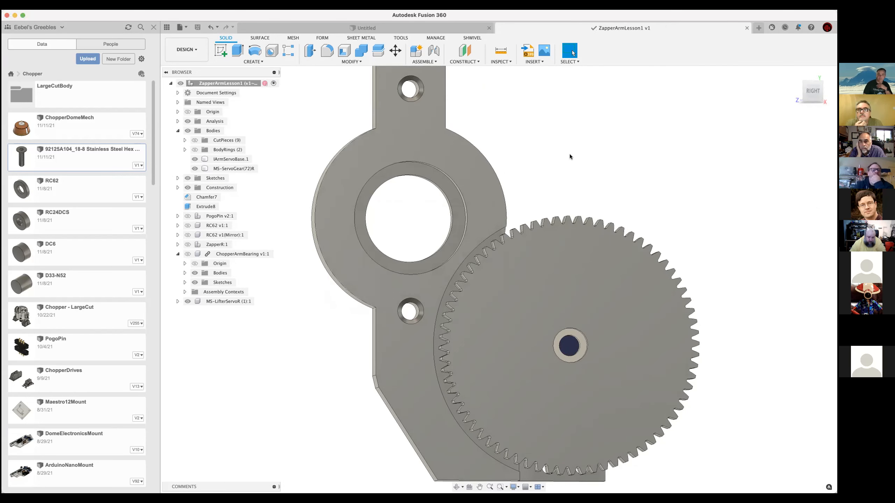
{"action": "scroll", "coordinate": [596, 172], "scroll_direction": "down", "scroll_amount": 5}
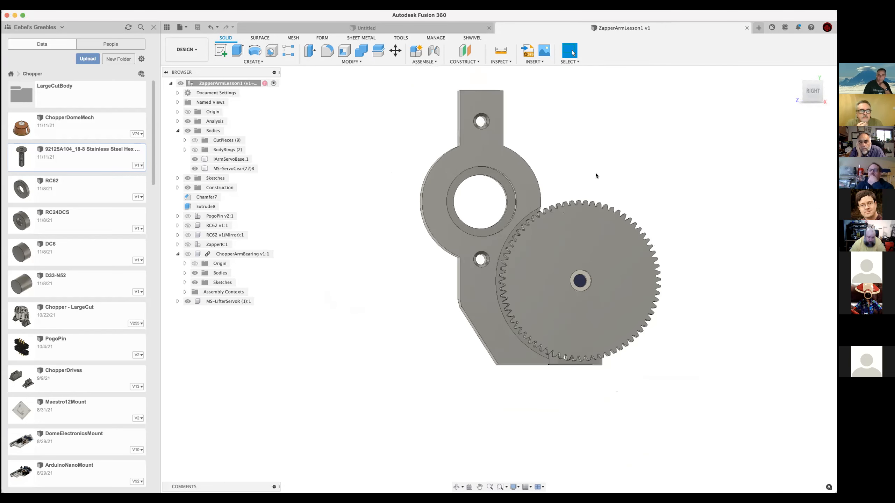
{"action": "middle_click_drag", "start_coordinate": [606, 183], "coordinate": [599, 240], "text": "shift"}
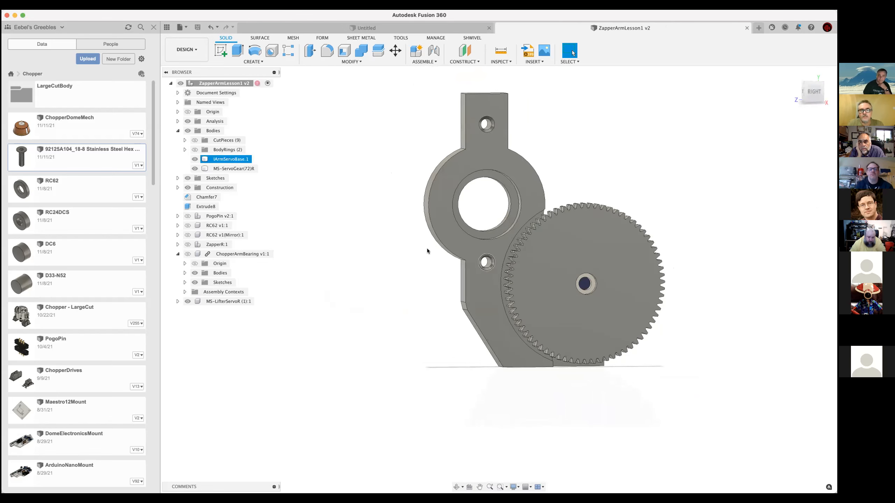